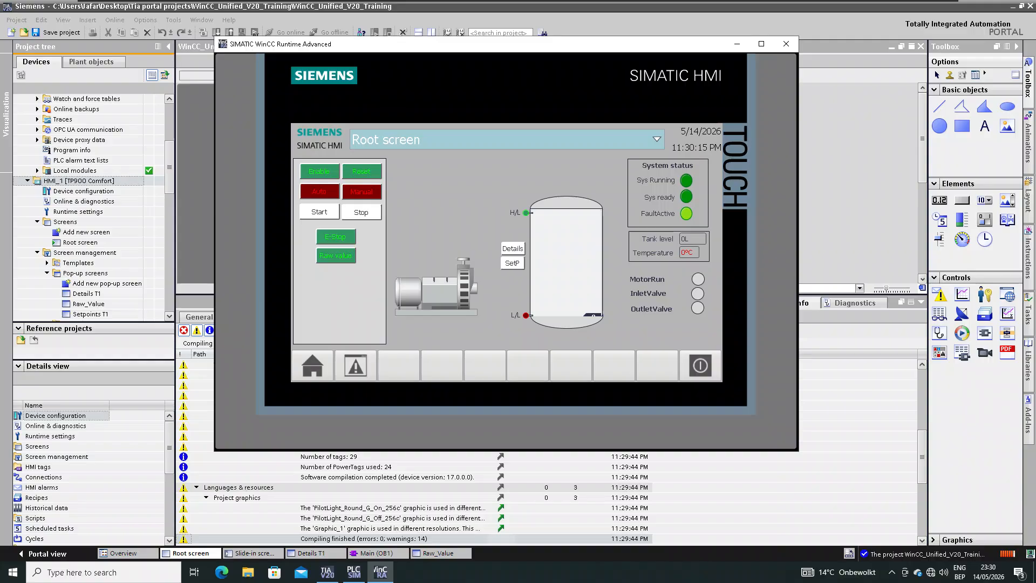
- Open and close the Details Tank 1 pop-up and the slide-in Source water/Pump 1/Transport panel, then reopen Details
{"action": "left_click", "coordinate": [522, 249]}
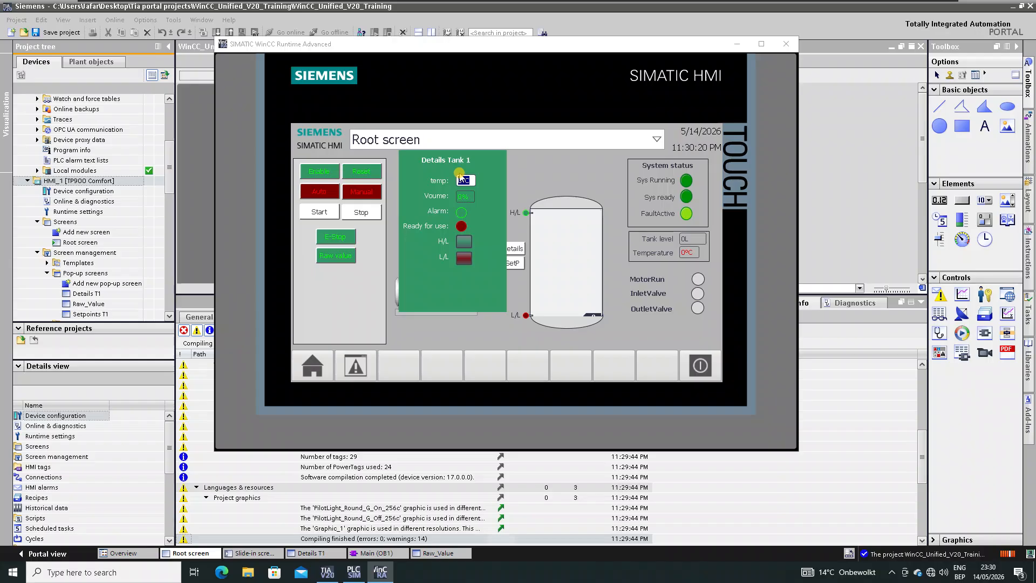
{"action": "left_click", "coordinate": [515, 248]}
{"action": "left_click", "coordinate": [292, 236]}
{"action": "left_click", "coordinate": [299, 241]}
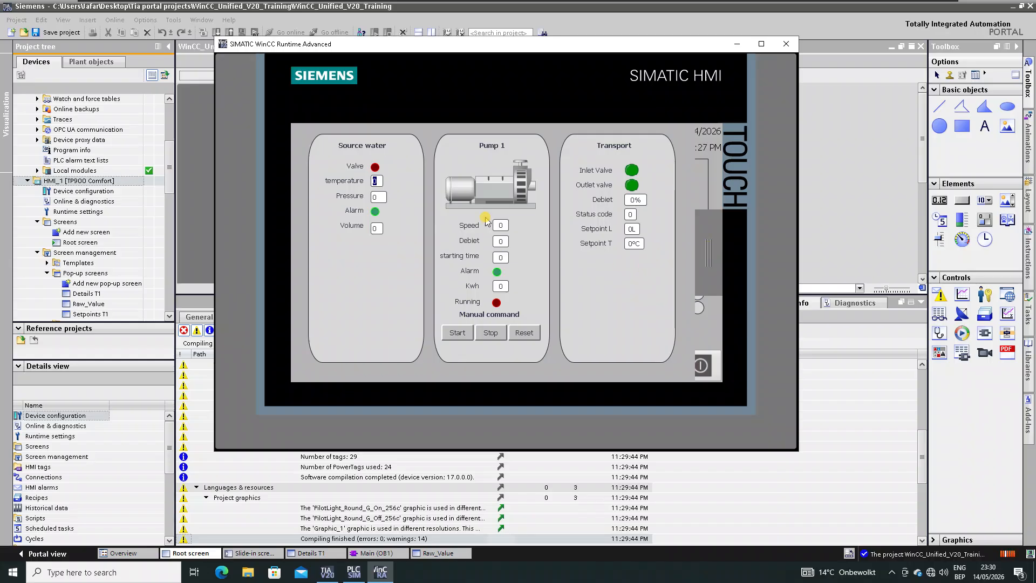
{"action": "left_click", "coordinate": [709, 252]}
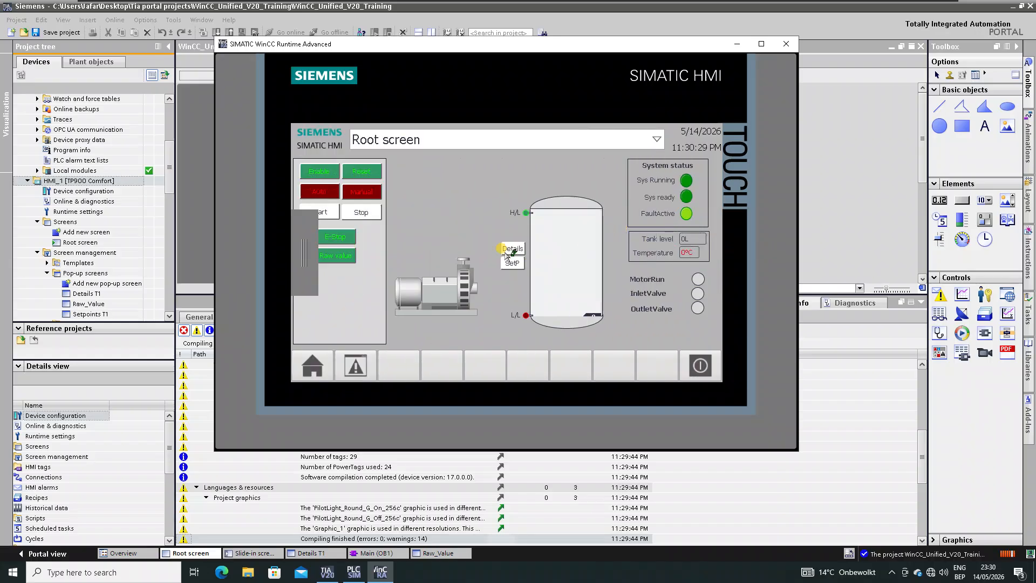
{"action": "left_click", "coordinate": [508, 252]}
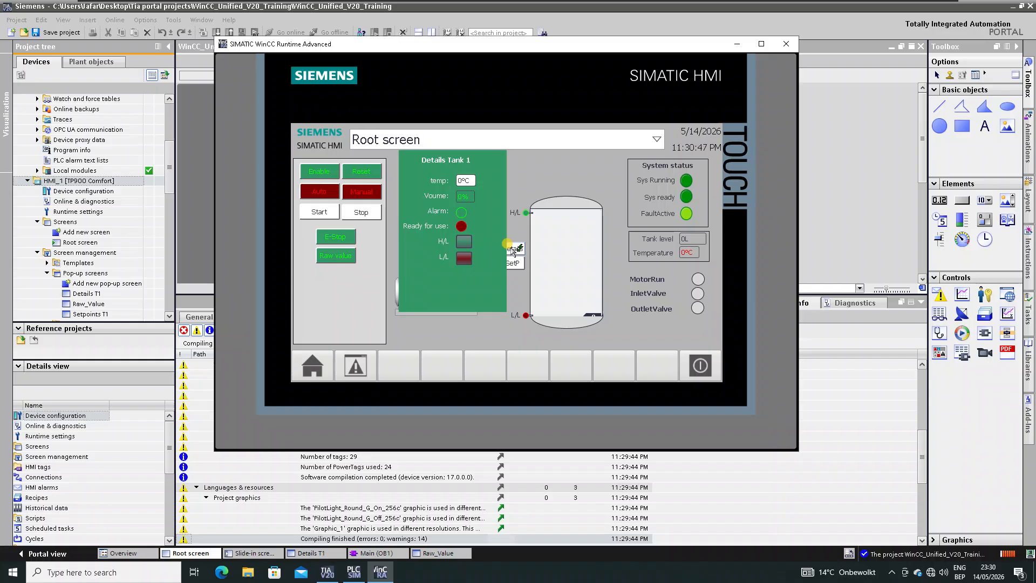
{"action": "left_click", "coordinate": [512, 249]}
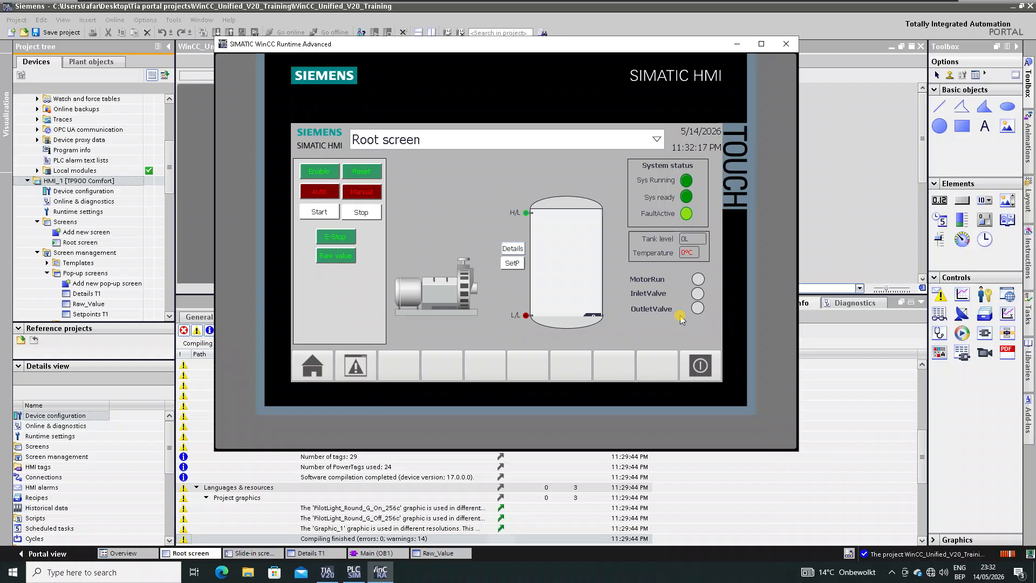
- Close the WinCC Runtime Advanced window so Runtime terminates
{"action": "left_click", "coordinate": [789, 46]}
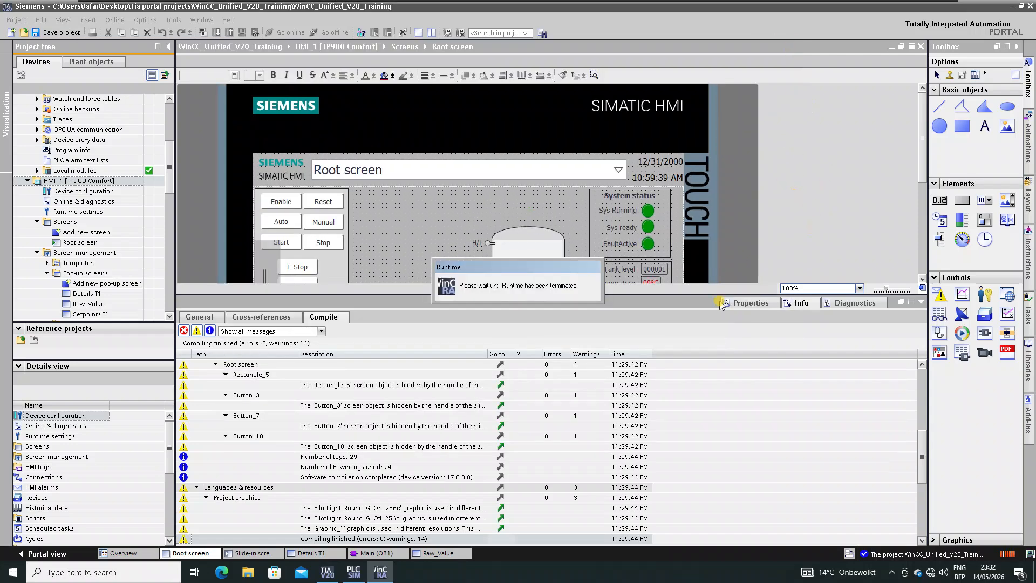
- Delete the three indicator circles beside MotorRun, InletValve and OutletValve
{"action": "left_click", "coordinate": [921, 302]}
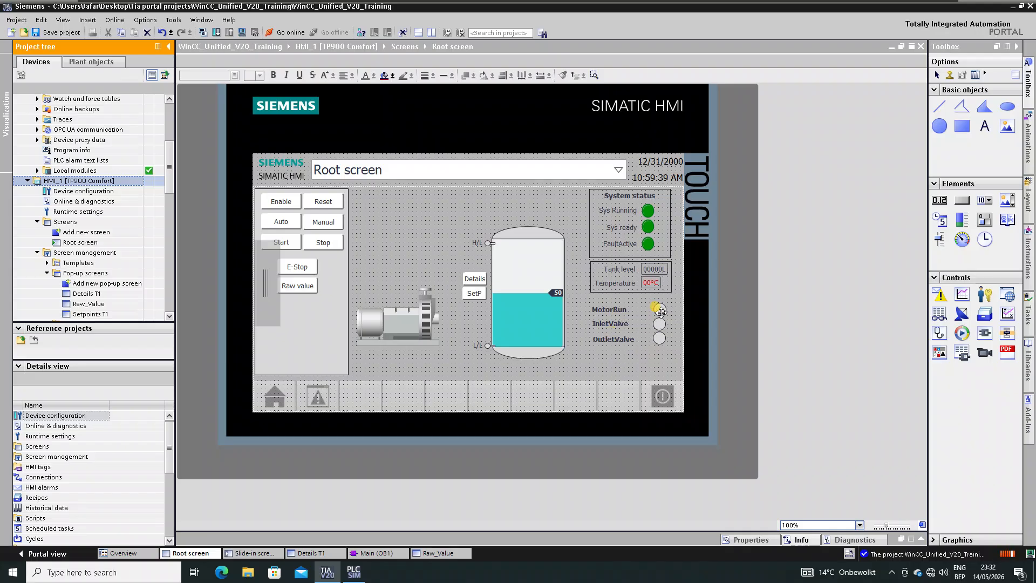
{"action": "left_click_drag", "start_coordinate": [660, 309], "coordinate": [659, 336]}
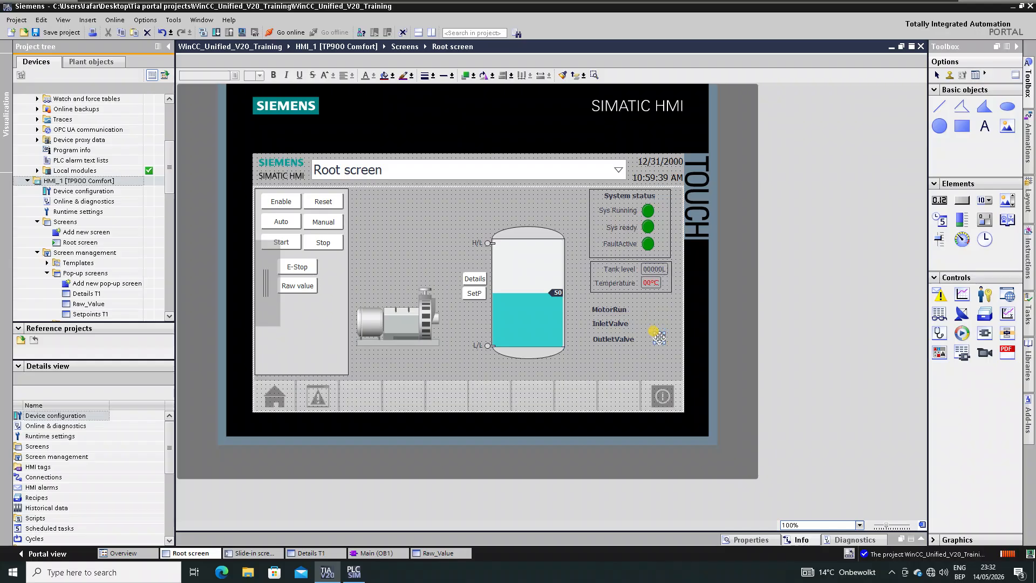
{"action": "key", "text": "Delete"}
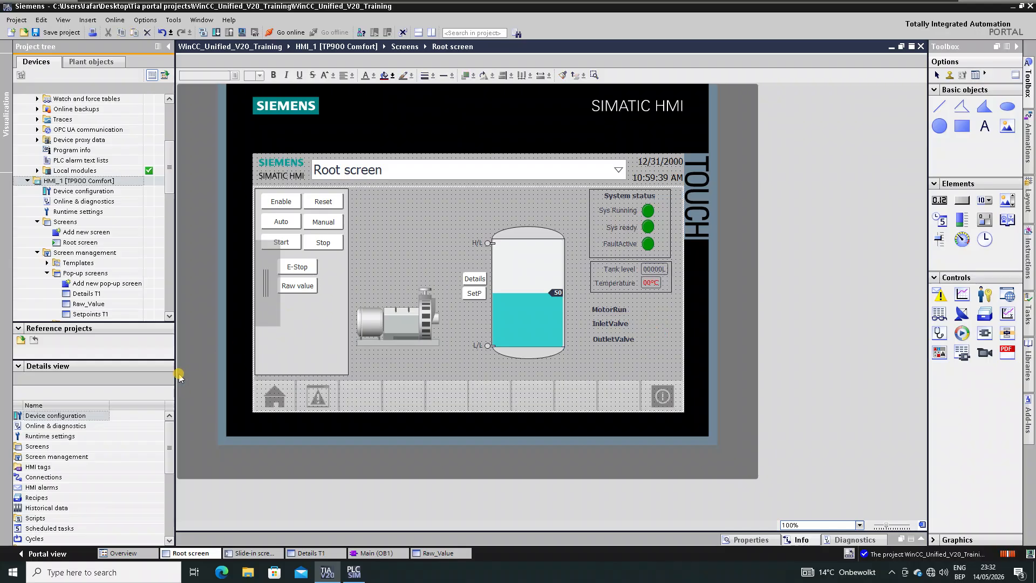
- Resize the project tree and details view panes and browse the project tree
{"action": "left_click_drag", "start_coordinate": [104, 322], "coordinate": [105, 169]}
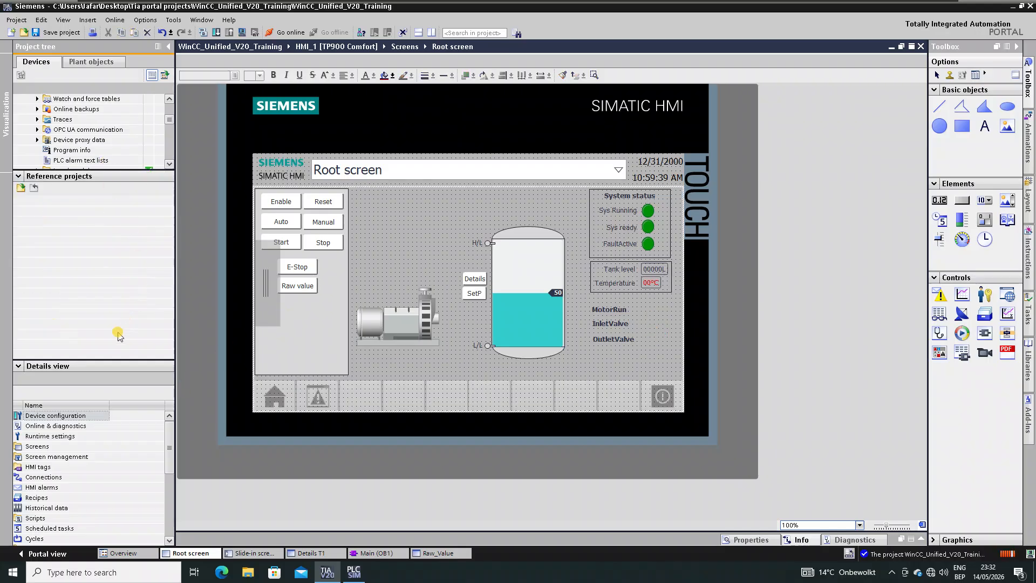
{"action": "left_click_drag", "start_coordinate": [108, 359], "coordinate": [108, 236]}
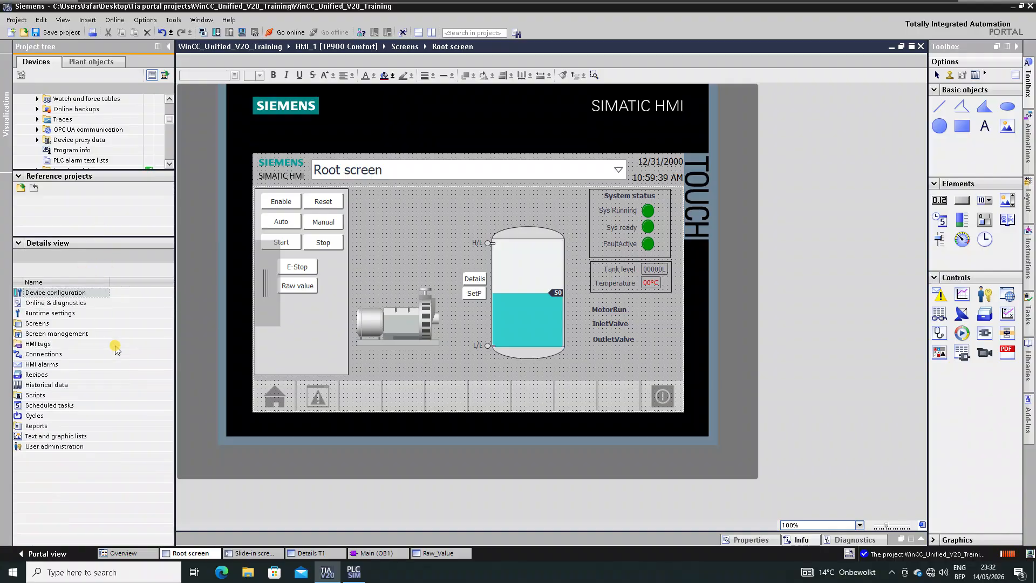
{"action": "left_click", "coordinate": [93, 149]}
{"action": "scroll", "coordinate": [93, 150], "scroll_direction": "down", "scroll_amount": 4}
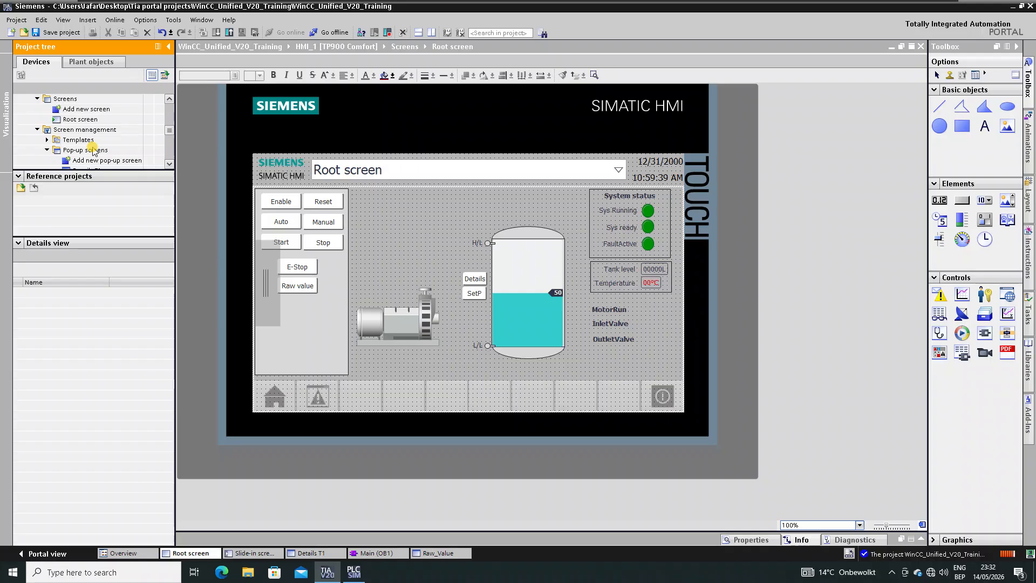
{"action": "scroll", "coordinate": [93, 149], "scroll_direction": "down", "scroll_amount": 3}
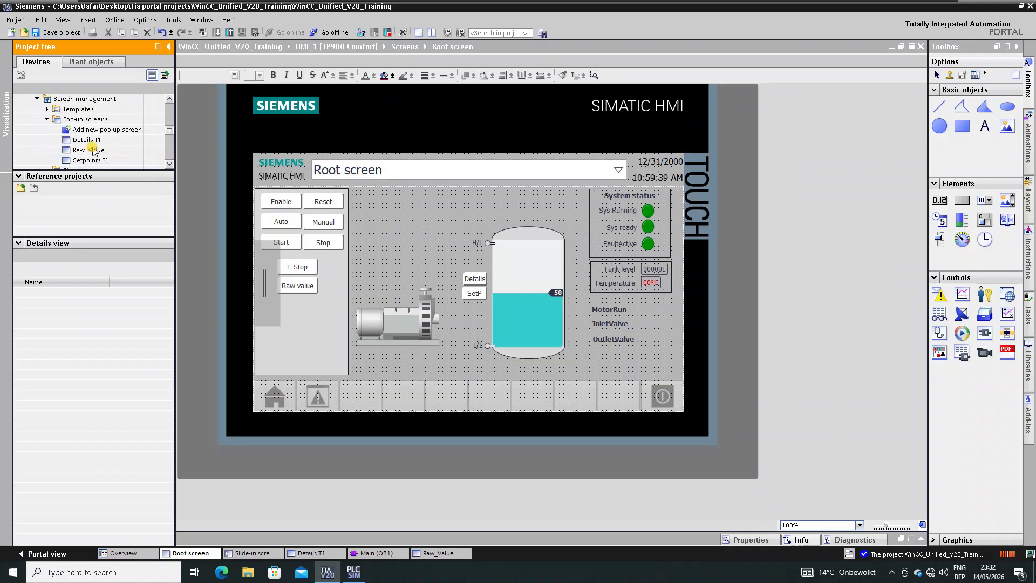
{"action": "scroll", "coordinate": [93, 150], "scroll_direction": "down", "scroll_amount": 6}
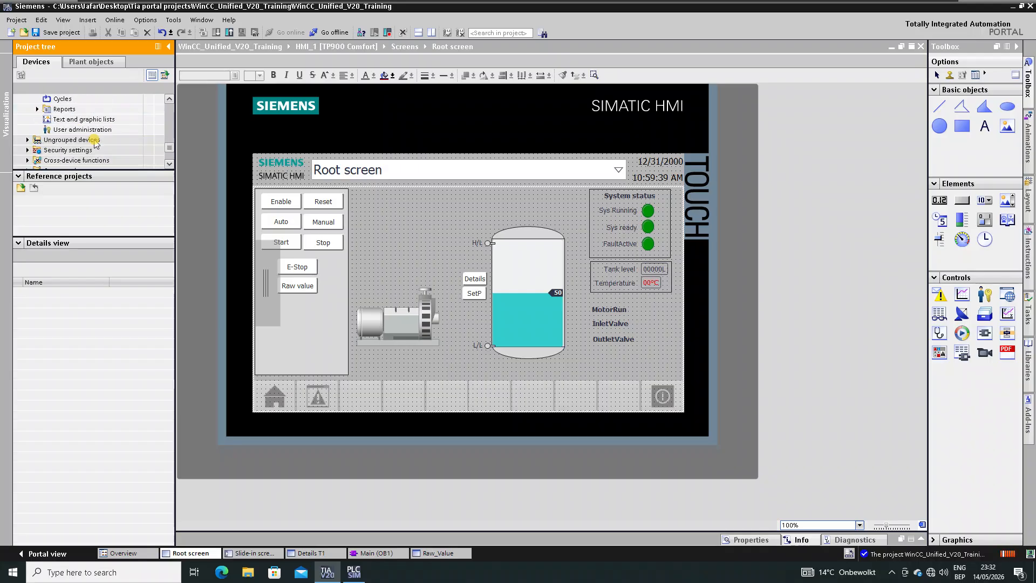
{"action": "scroll", "coordinate": [96, 143], "scroll_direction": "down", "scroll_amount": 1}
{"action": "scroll", "coordinate": [96, 144], "scroll_direction": "up", "scroll_amount": 2}
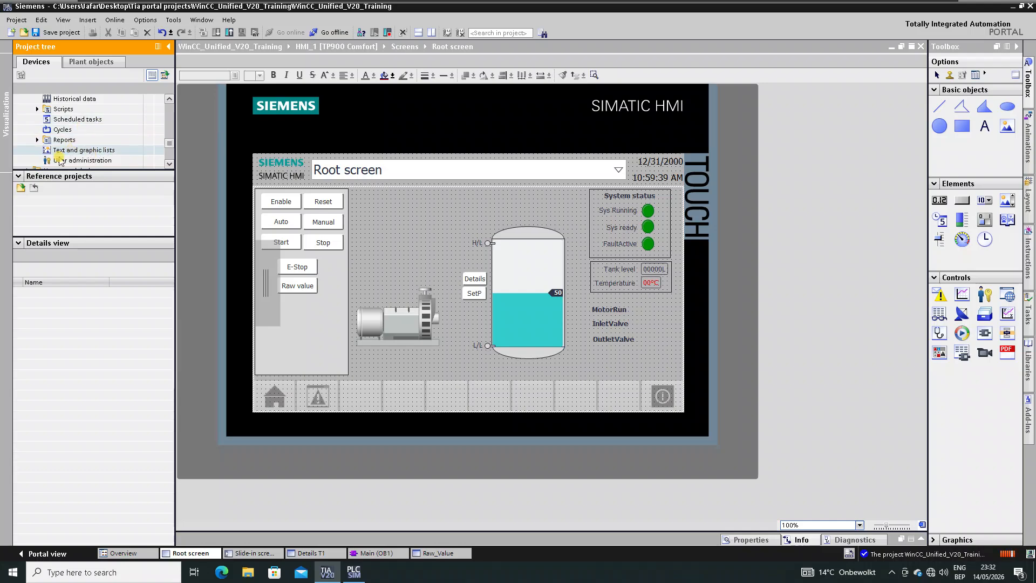
- In Text and graphic lists, add text lists MororStatus, Valveinlet status and Valve outloet status
{"action": "double_click", "coordinate": [90, 151]}
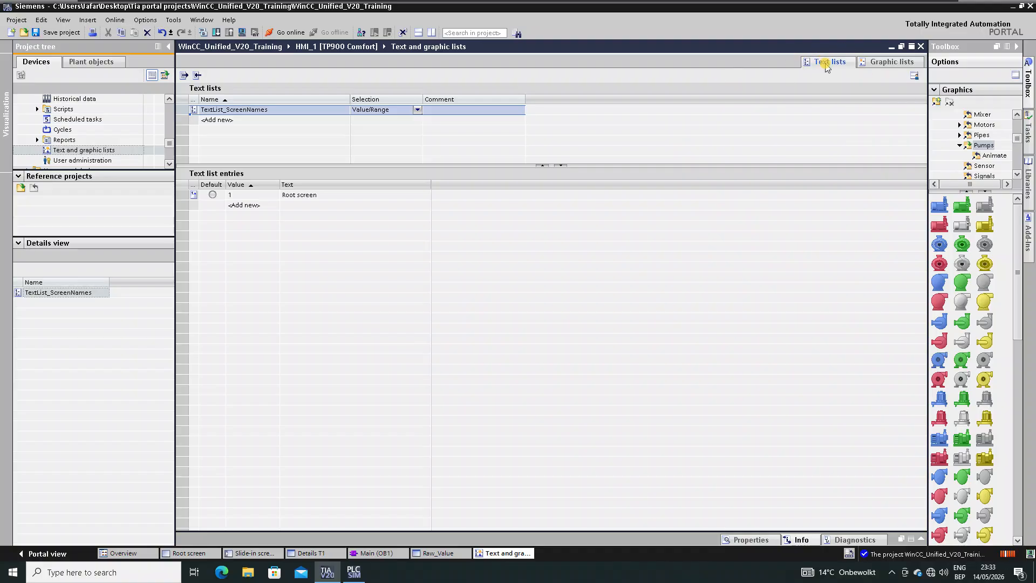
{"action": "left_click", "coordinate": [231, 119]}
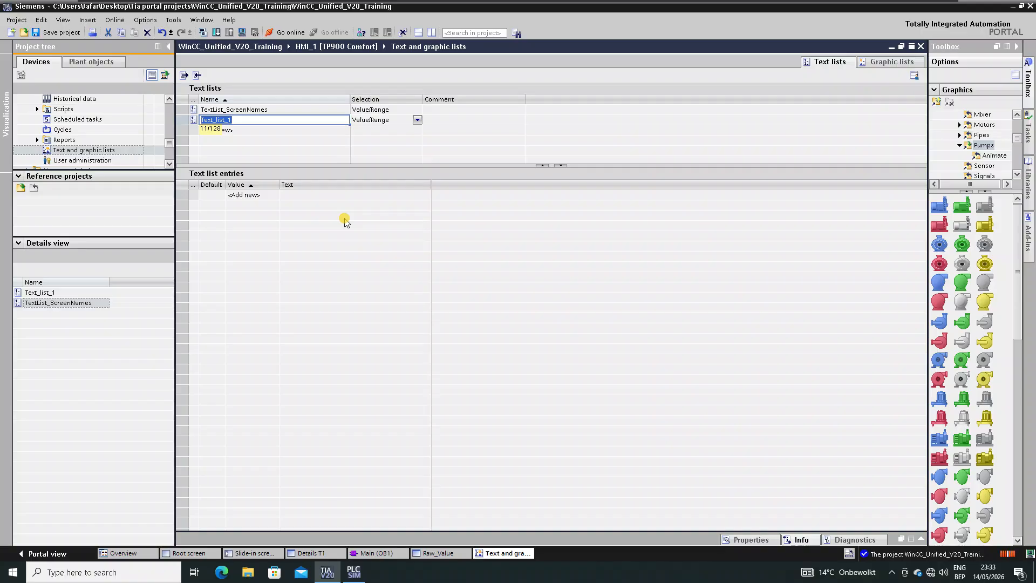
{"action": "type", "text": "Moror st"}
{"action": "key", "text": "BackSpace"}
{"action": "key", "text": "BackSpace"}
{"action": "key", "text": "BackSpace"}
{"action": "type", "text": "Status"}
{"action": "key", "text": "Return"}
{"action": "key", "text": "Return"}
{"action": "type", "text": "V"}
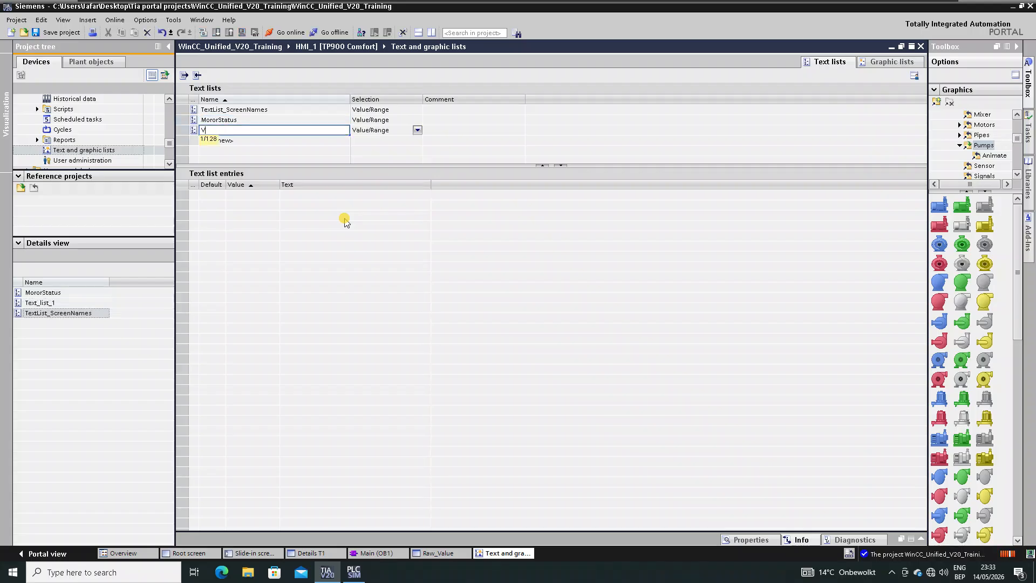
{"action": "type", "text": "alve "}
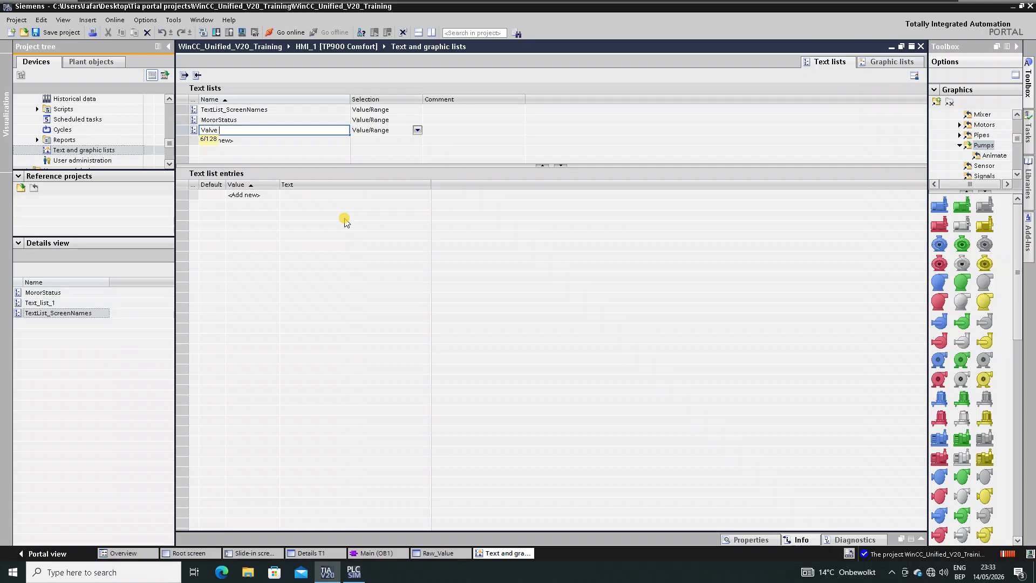
{"action": "type", "text": "inlet status"}
{"action": "key", "text": "Return"}
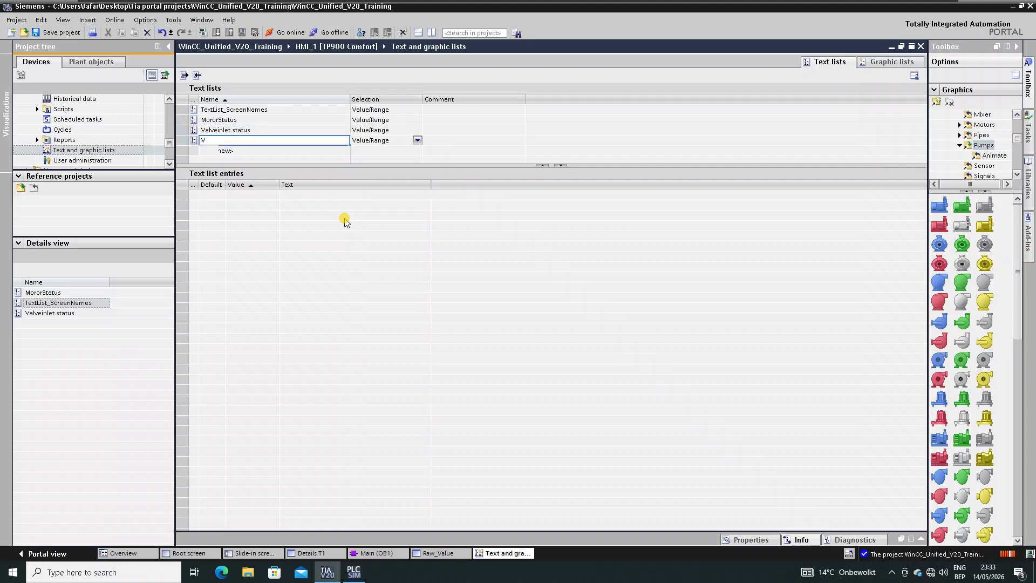
{"action": "key", "text": "Return"}
{"action": "type", "text": "Valve outl"}
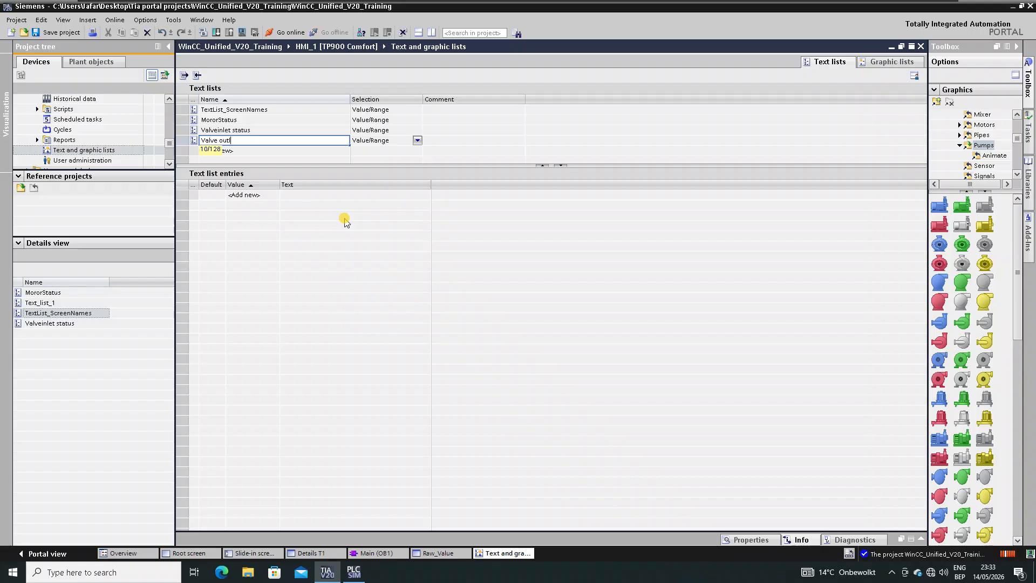
{"action": "type", "text": "oet status"}
{"action": "key", "text": "Return"}
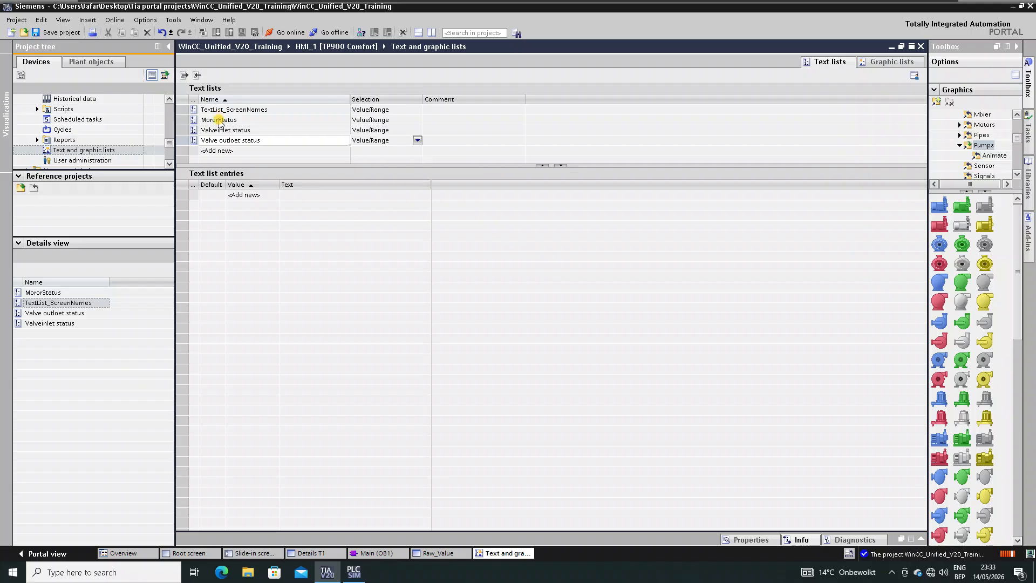
{"action": "left_click", "coordinate": [219, 121]}
- Give the MororStatus list entries 0 = 'Not running' and 1 = 'Running'
{"action": "left_click", "coordinate": [220, 120]}
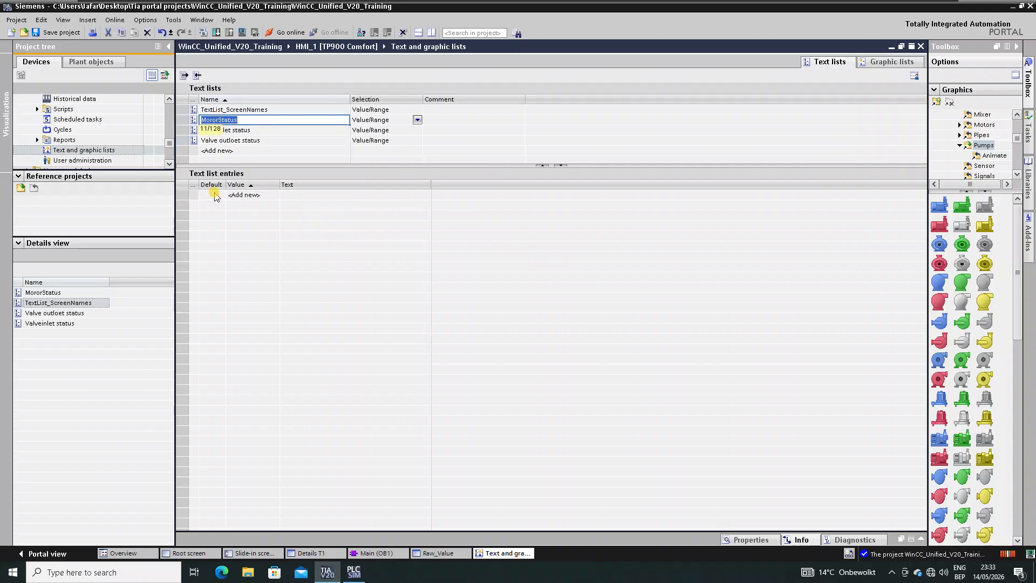
{"action": "left_click", "coordinate": [243, 195]}
{"action": "left_click", "coordinate": [243, 195]}
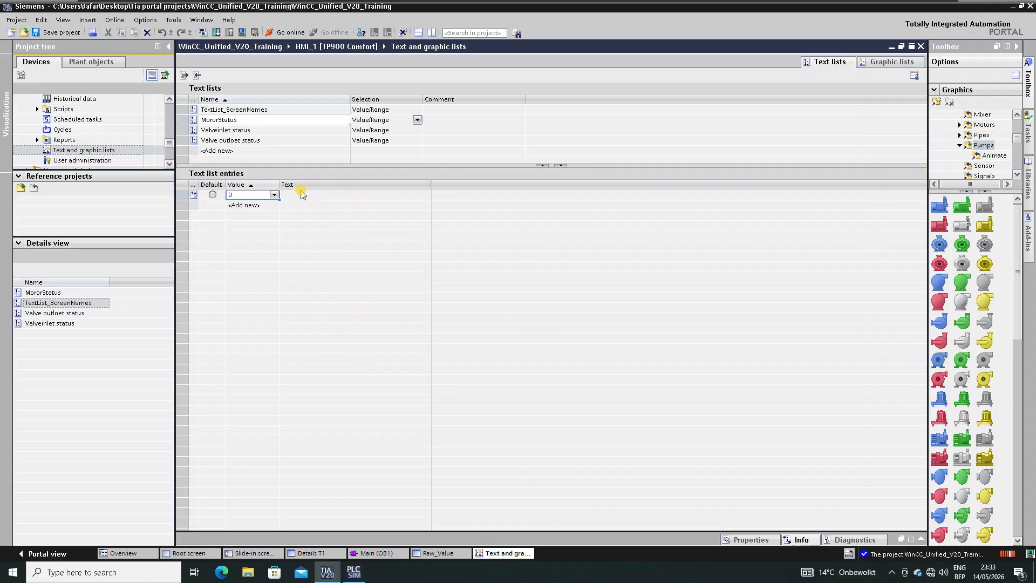
{"action": "left_click", "coordinate": [305, 196]}
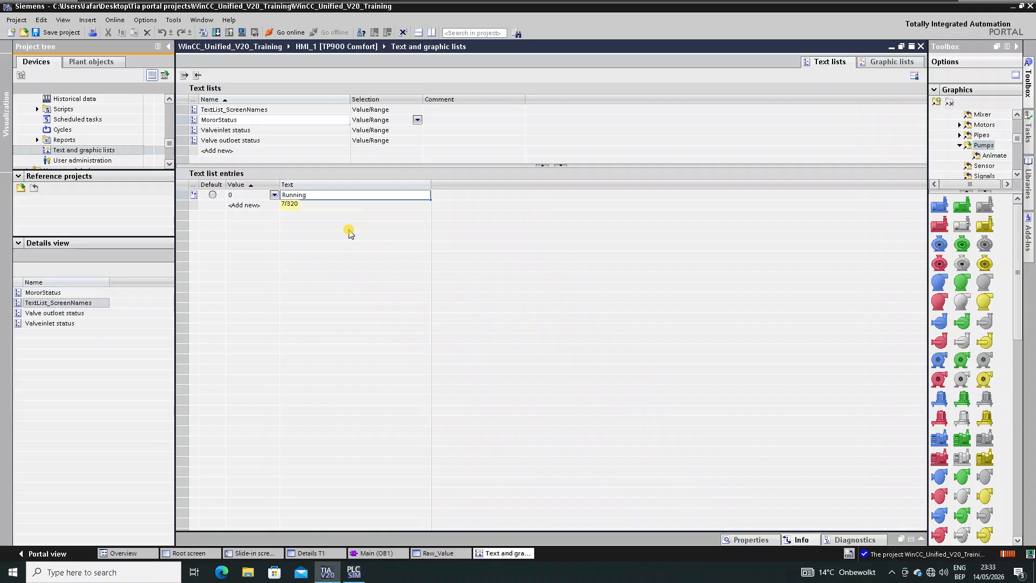
{"action": "left_click", "coordinate": [245, 205]}
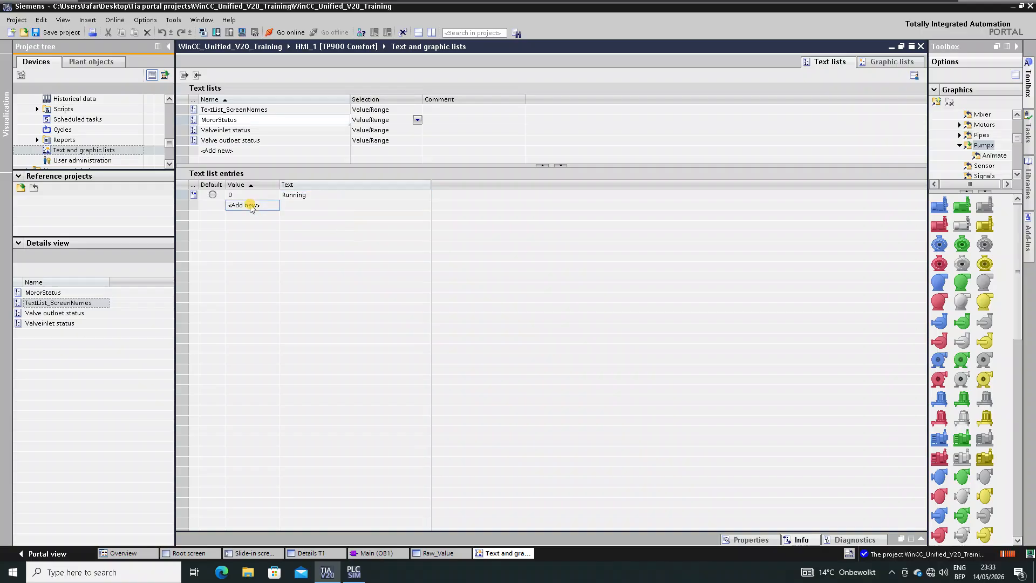
{"action": "left_click", "coordinate": [322, 197]}
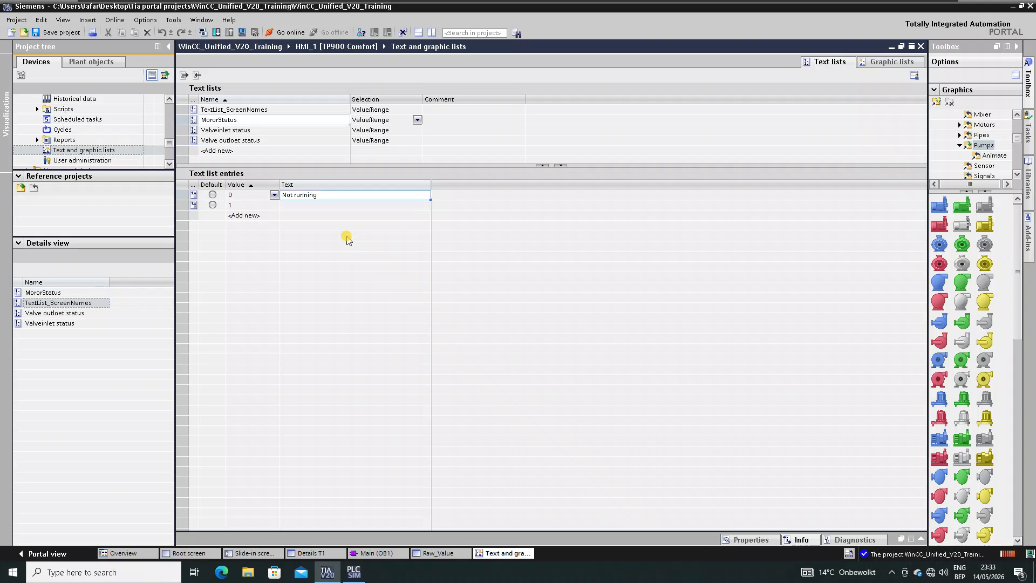
{"action": "key", "text": "Return"}
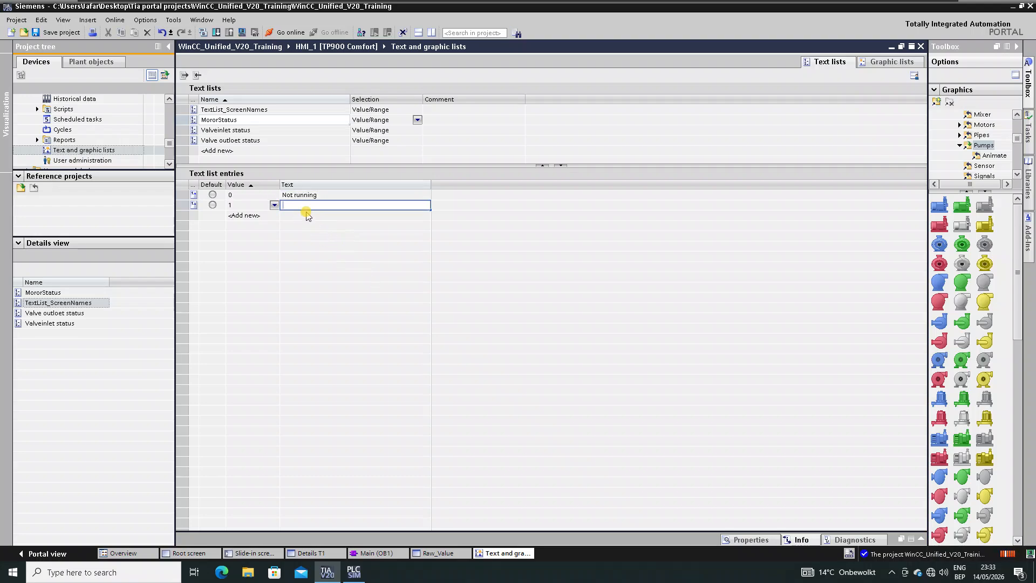
{"action": "double_click", "coordinate": [325, 194]}
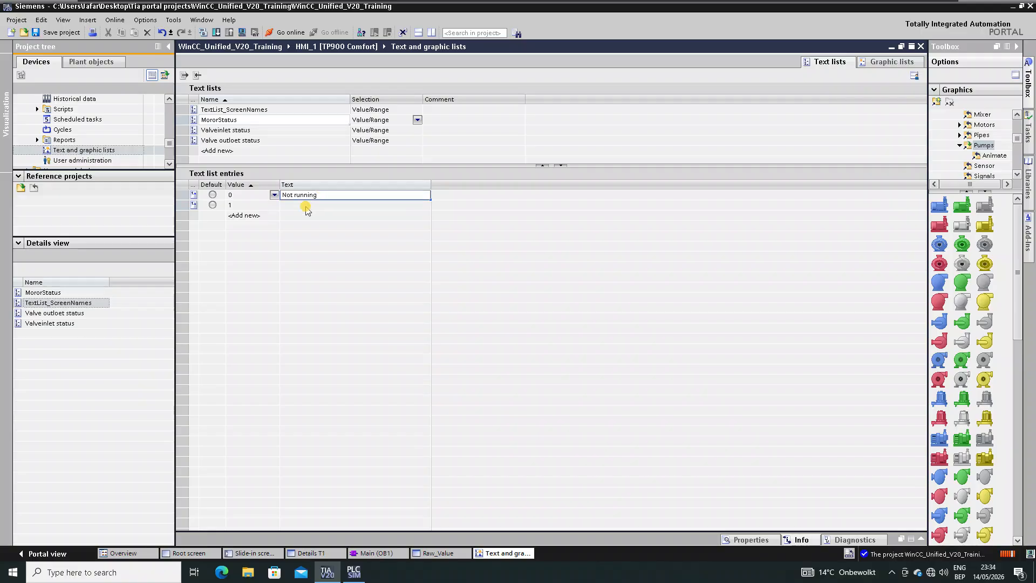
{"action": "left_click", "coordinate": [317, 205]}
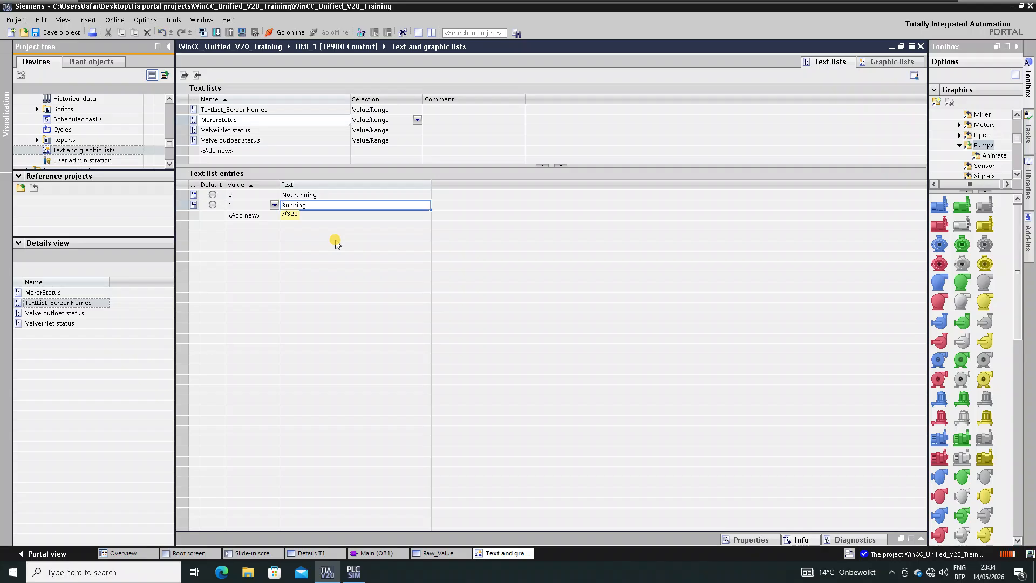
{"action": "key", "text": "Return"}
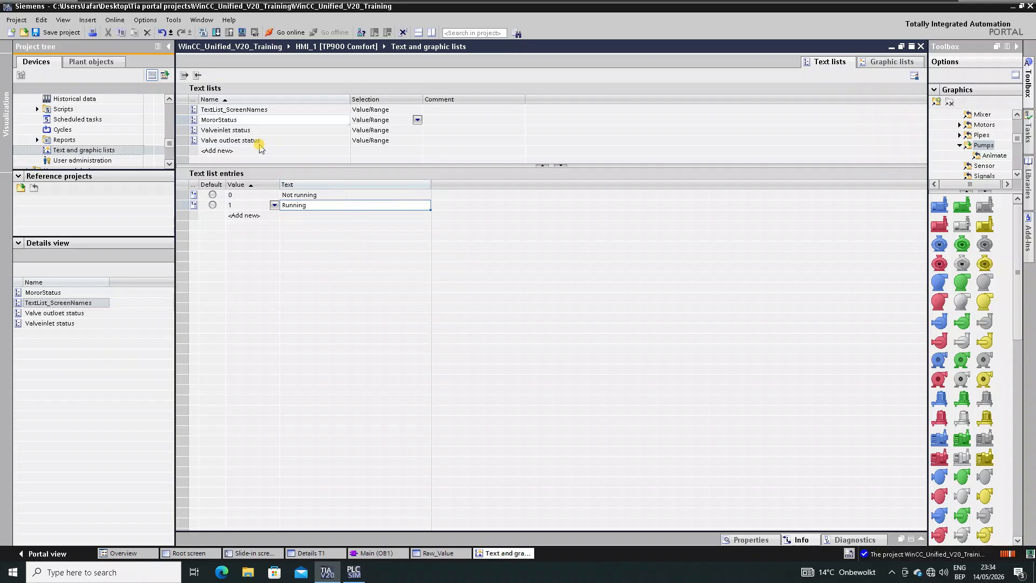
{"action": "left_click", "coordinate": [226, 132]}
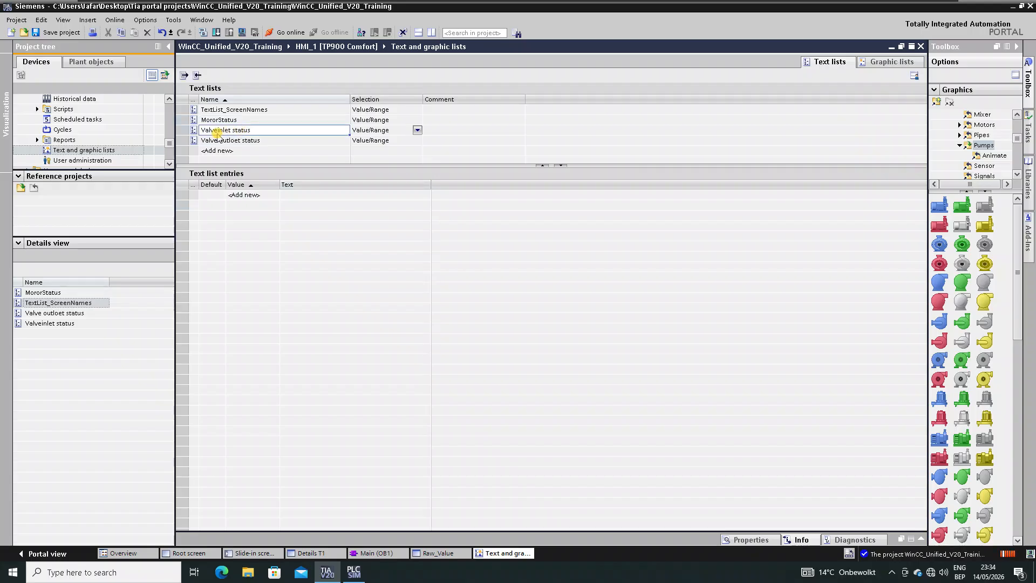
- Add entries 0 = 'Closed' and 1 = 'Open' to the Valveinlet status list
{"action": "left_click", "coordinate": [256, 196]}
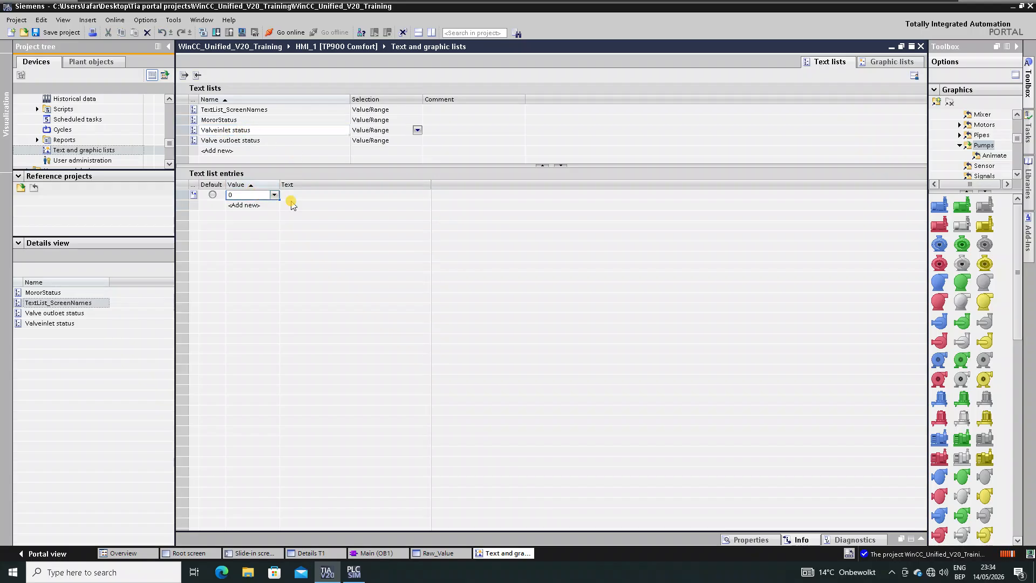
{"action": "key", "text": "Tab"}
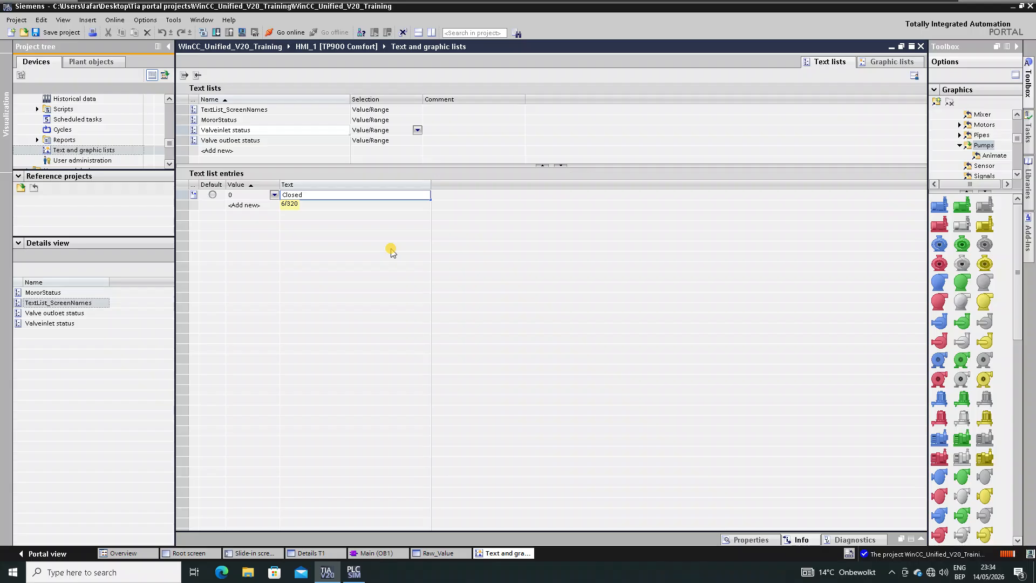
{"action": "key", "text": "Return"}
{"action": "left_click", "coordinate": [255, 205]}
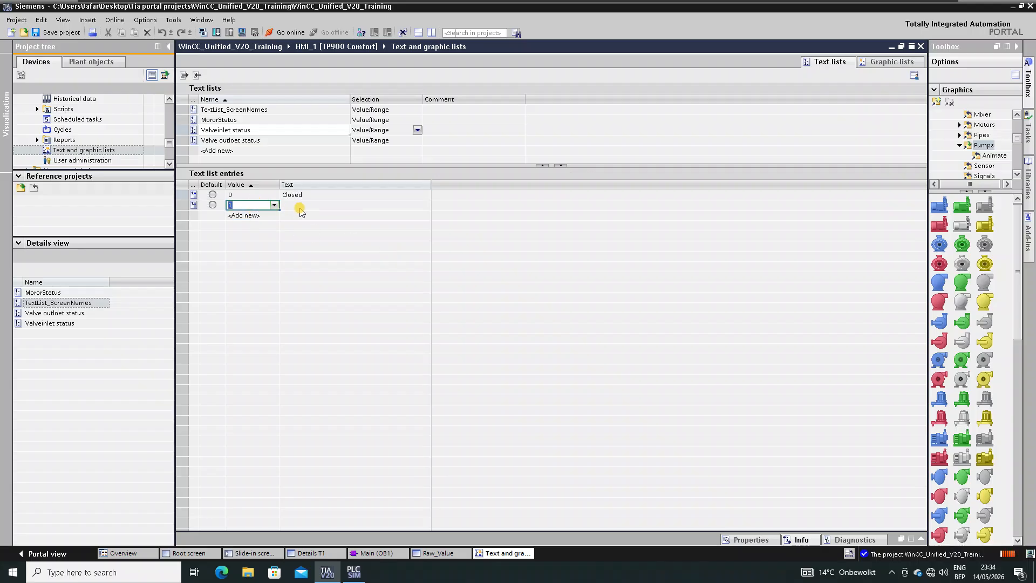
{"action": "key", "text": "Tab"}
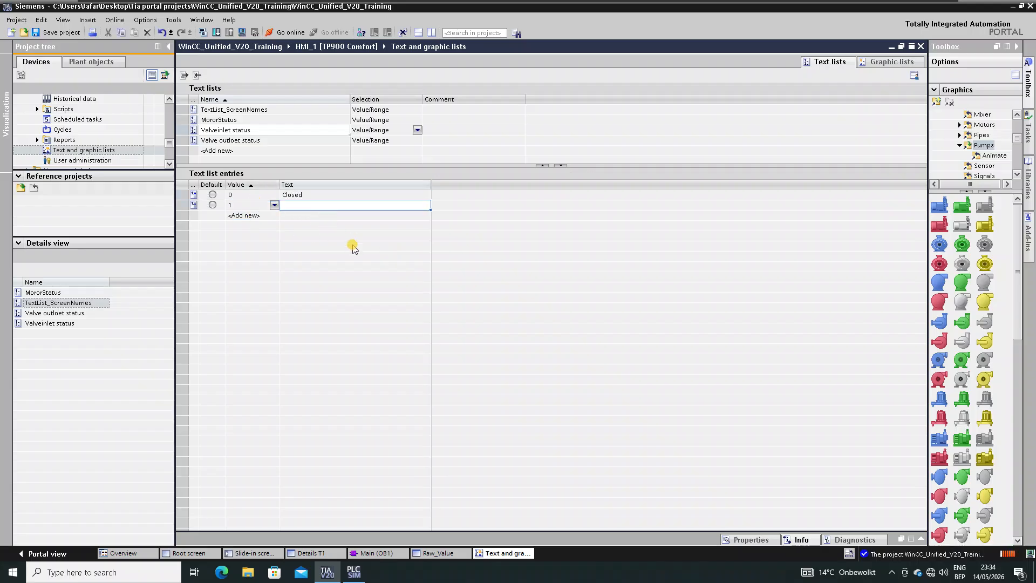
{"action": "type", "text": "Open"}
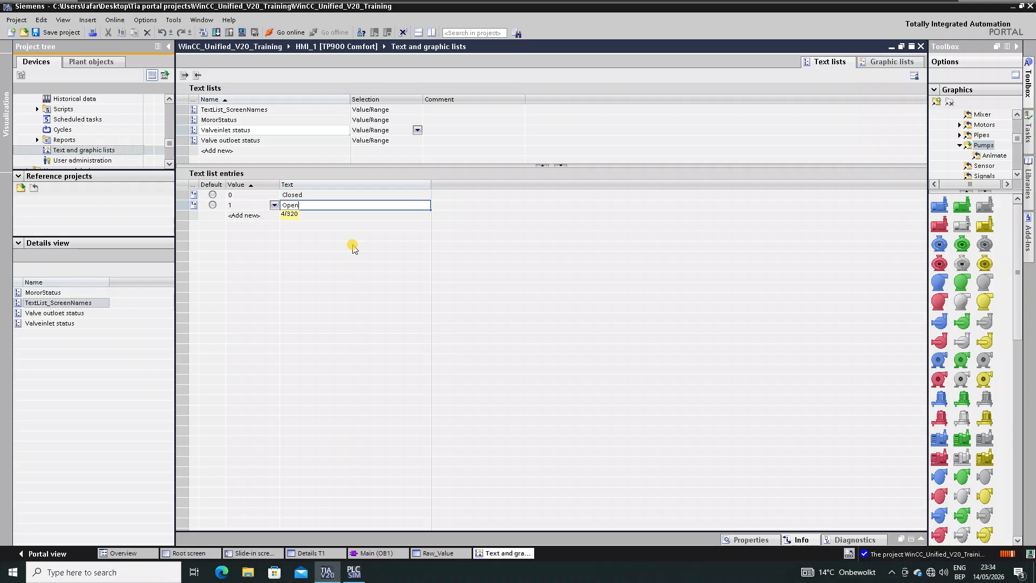
{"action": "left_click", "coordinate": [248, 141]}
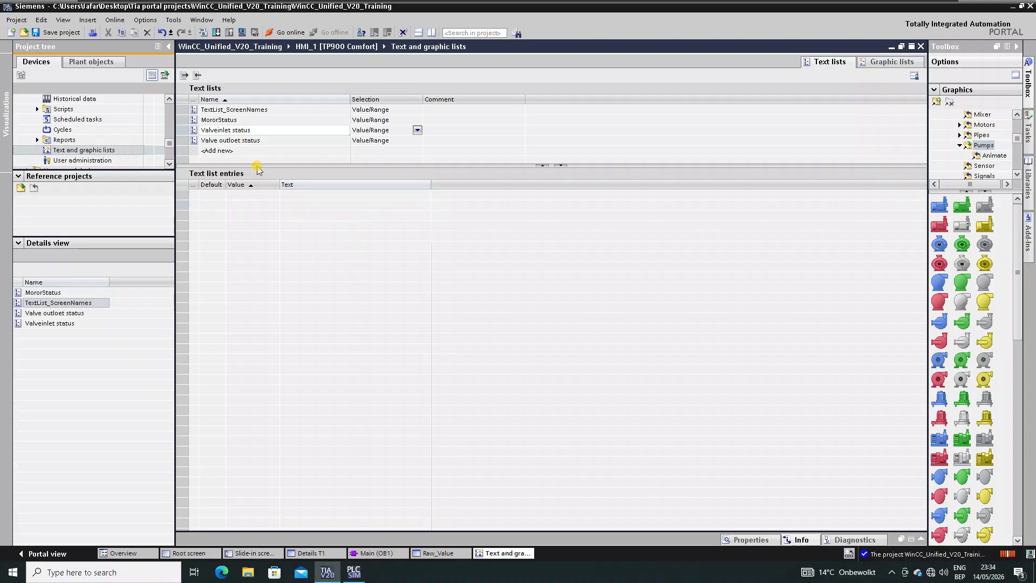
- Add entries 0 = 'Closed' and 1 = 'Open' to the Valve outloet status list
{"action": "left_click", "coordinate": [250, 196]}
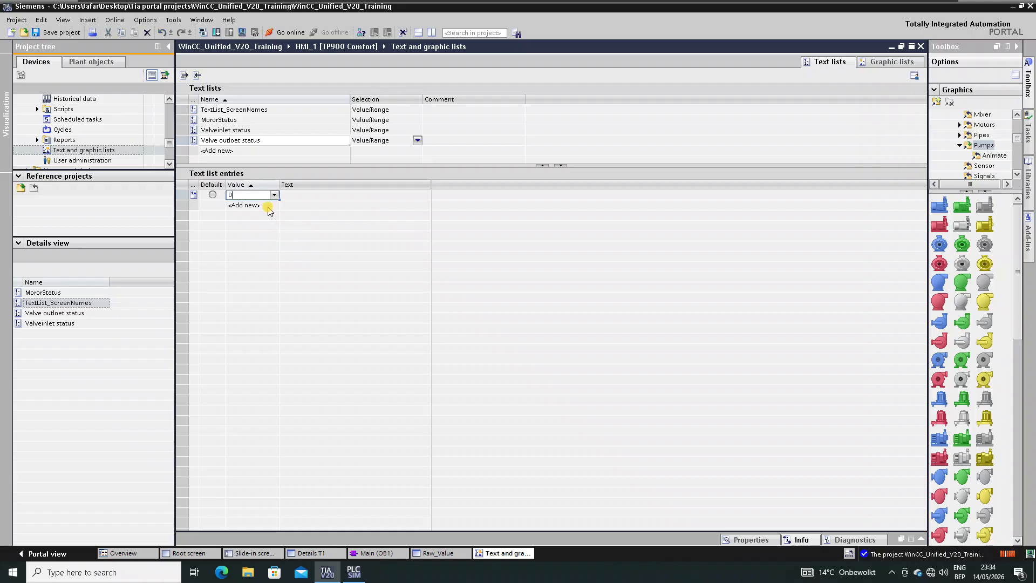
{"action": "key", "text": "Return"}
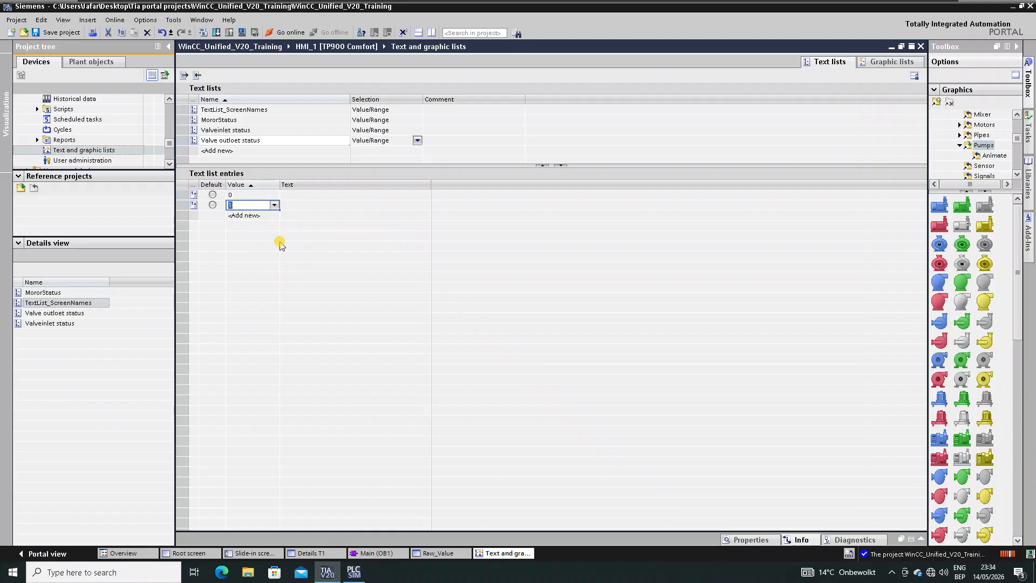
{"action": "left_click", "coordinate": [297, 195]}
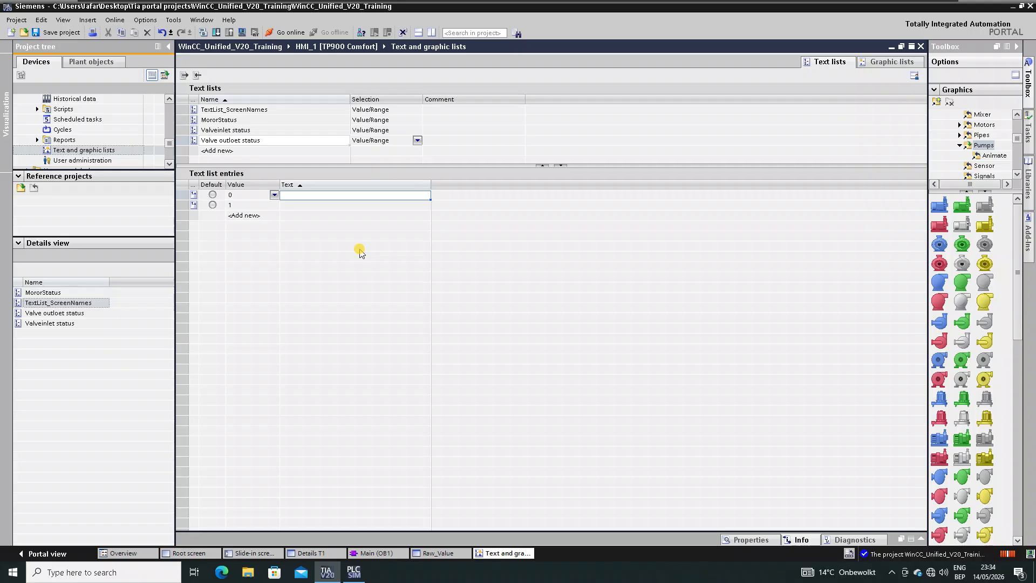
{"action": "type", "text": "Closed"}
{"action": "key", "text": "Return"}
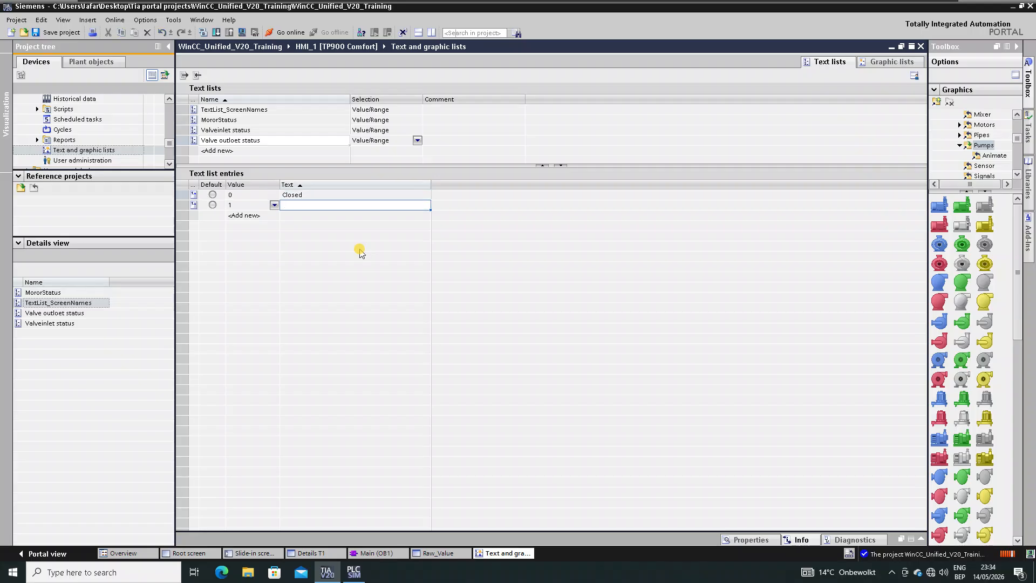
{"action": "type", "text": "Open"}
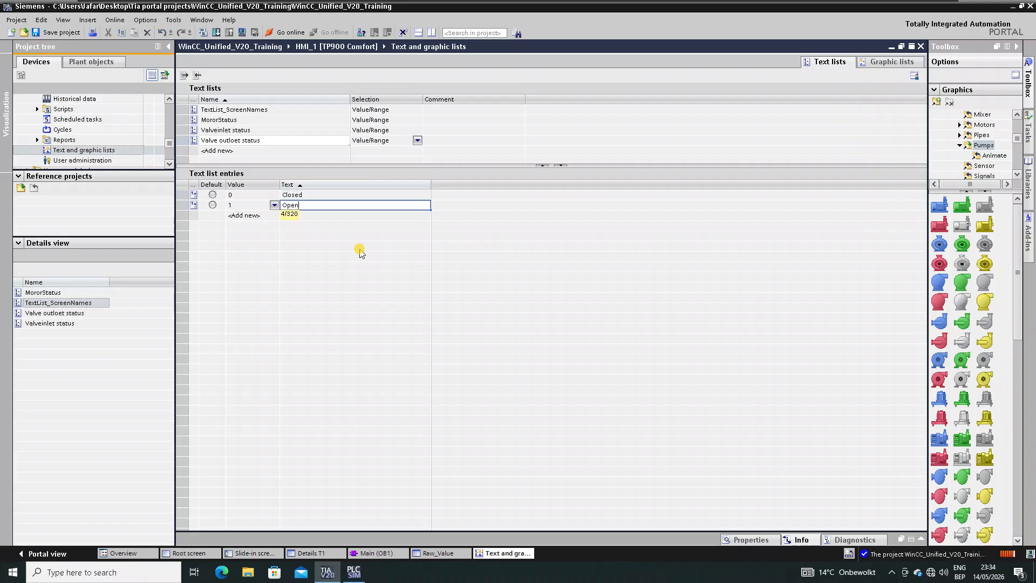
{"action": "key", "text": "Return"}
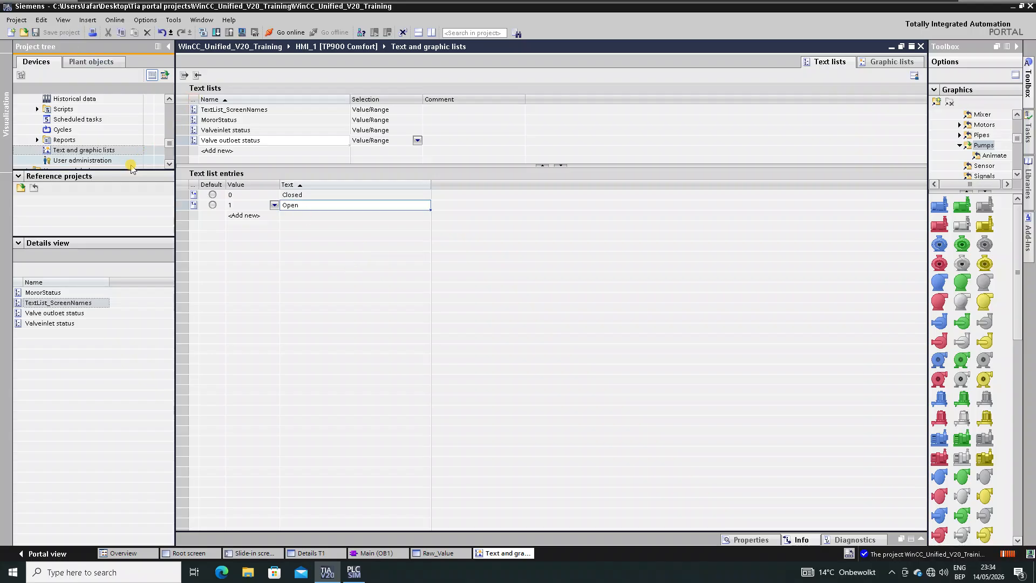
- Enlarge the project navigation pane and scroll back up the project tree
{"action": "left_click_drag", "start_coordinate": [107, 236], "coordinate": [93, 334]}
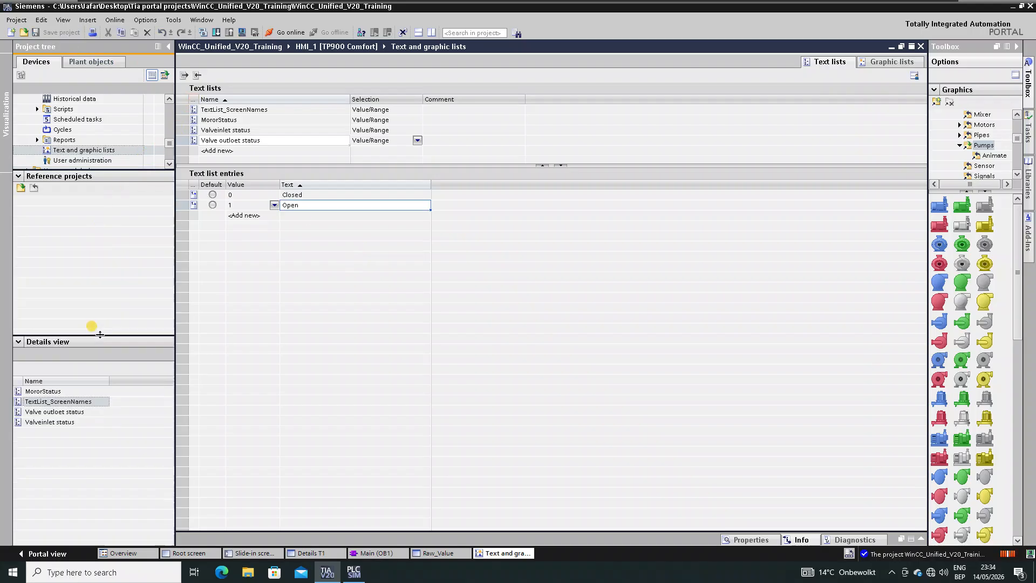
{"action": "left_click_drag", "start_coordinate": [97, 168], "coordinate": [93, 290]}
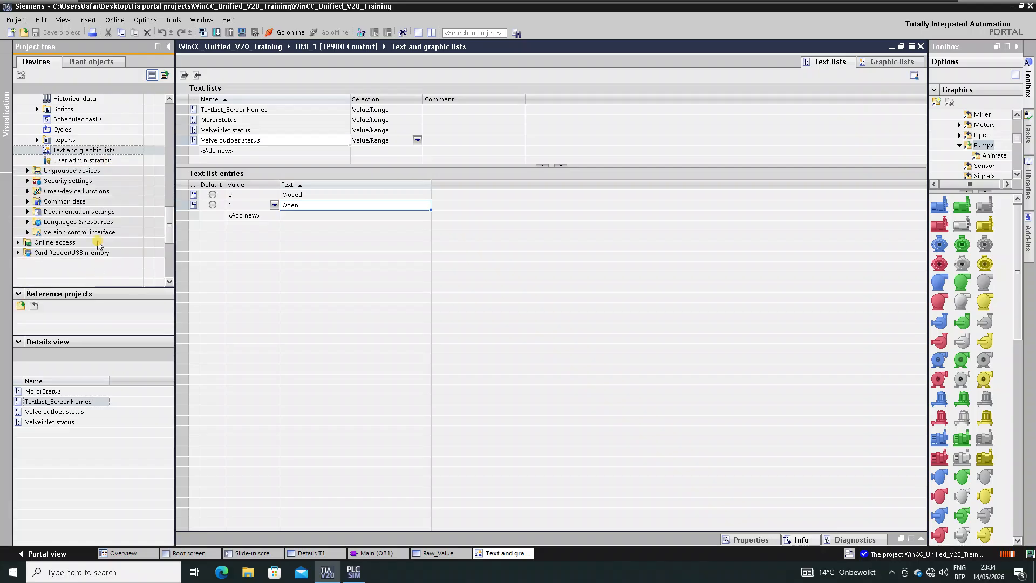
{"action": "left_click", "coordinate": [100, 226]}
{"action": "scroll", "coordinate": [100, 226], "scroll_direction": "up", "scroll_amount": 6}
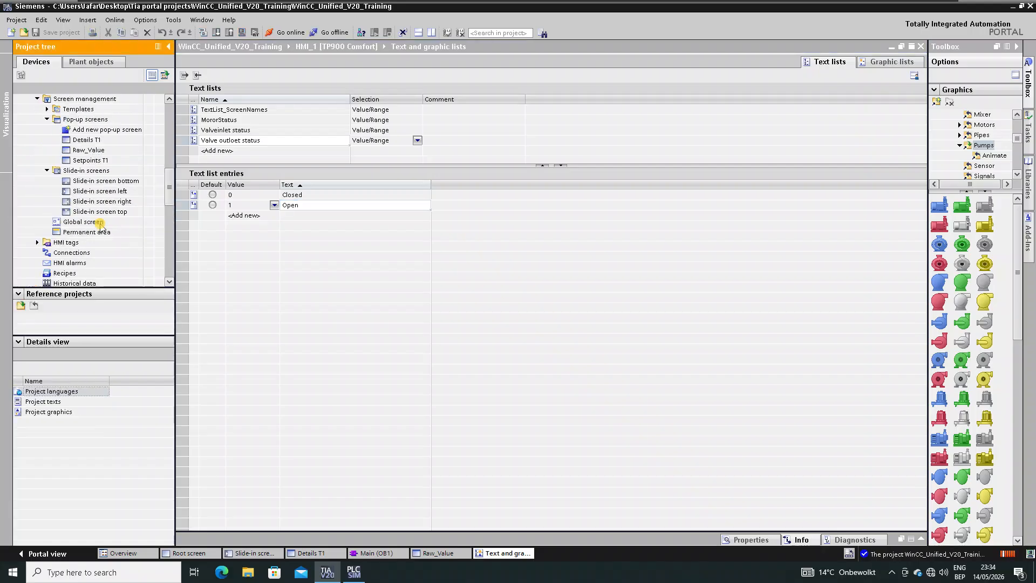
{"action": "scroll", "coordinate": [89, 162], "scroll_direction": "up", "scroll_amount": 2}
- Open the Root screen and turn off bold on the MotorRun, InletValve and OutletValve labels
{"action": "double_click", "coordinate": [87, 150]}
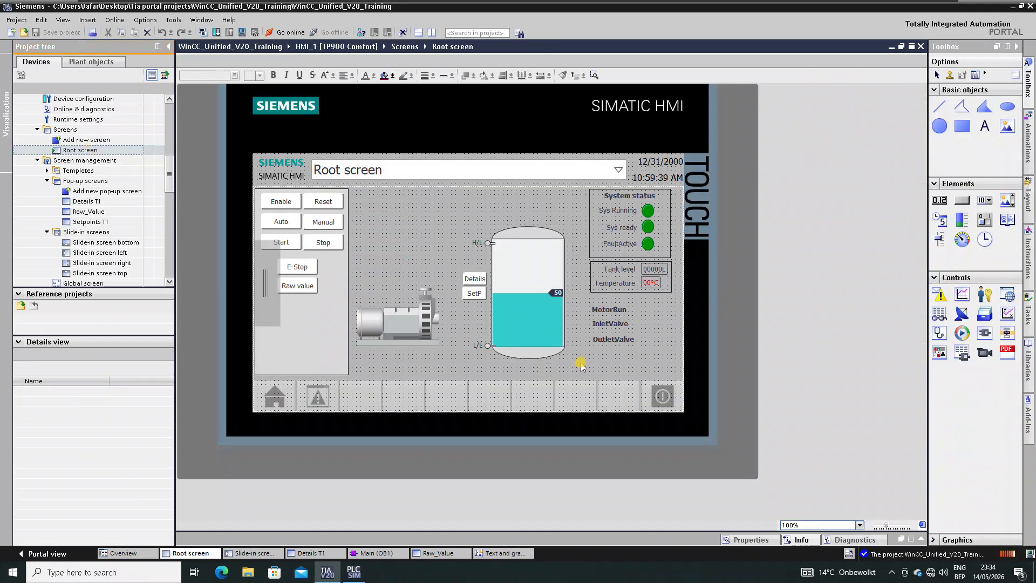
{"action": "left_click_drag", "start_coordinate": [650, 302], "coordinate": [577, 372]}
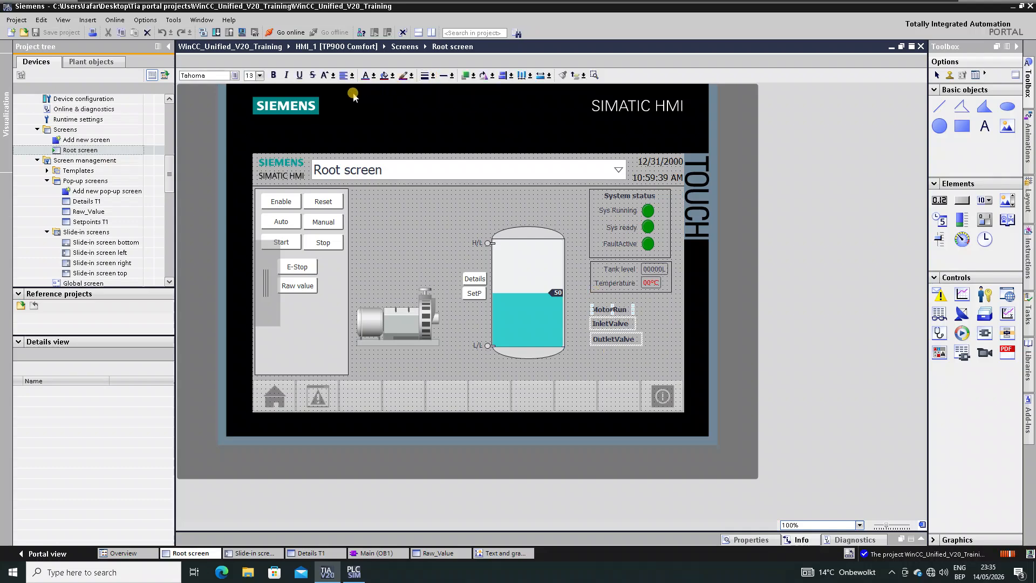
{"action": "left_click", "coordinate": [273, 74]}
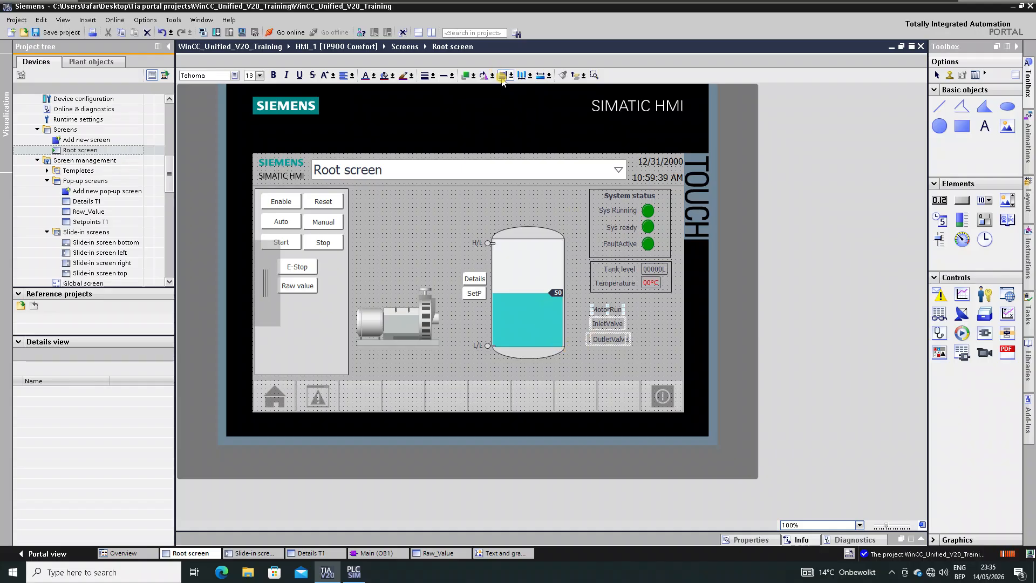
{"action": "left_click", "coordinate": [649, 347]}
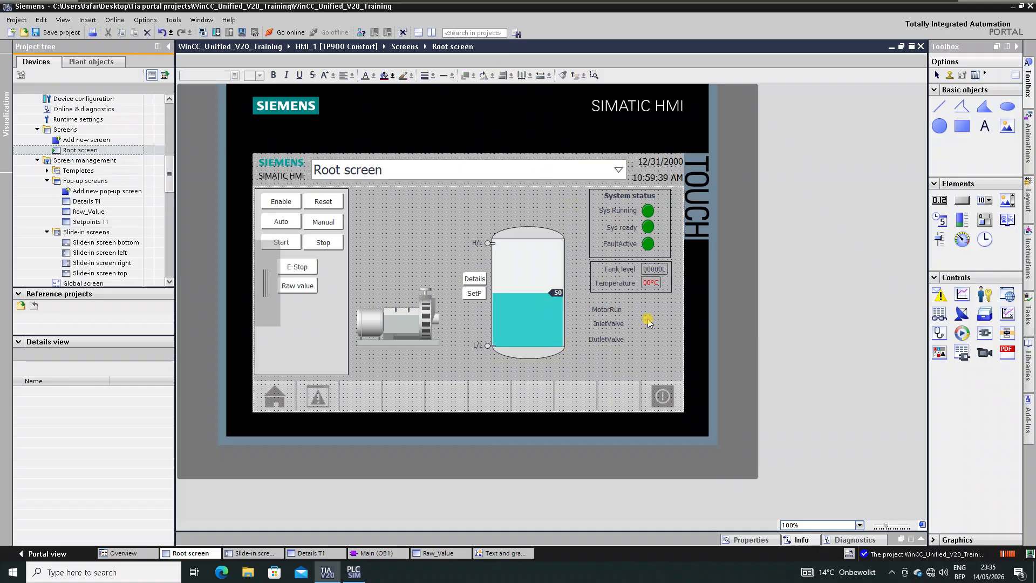
- Show the Root screen's general properties, including its name and template Template_1
{"action": "left_click", "coordinate": [750, 540]}
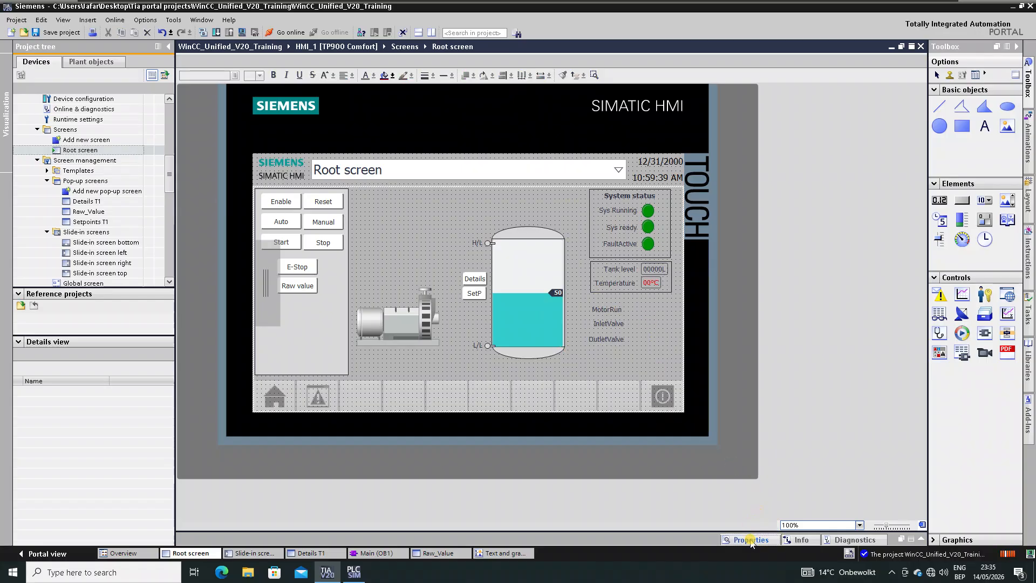
{"action": "scroll", "coordinate": [592, 205], "scroll_direction": "down", "scroll_amount": 2}
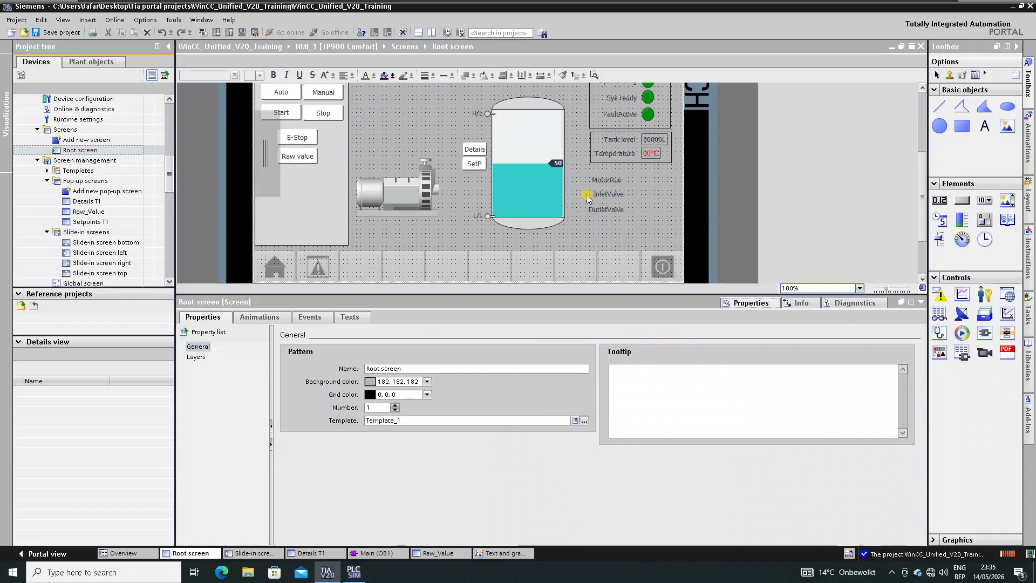
{"action": "scroll", "coordinate": [588, 197], "scroll_direction": "down", "scroll_amount": 1}
- Place three Symbolic I/O fields from Elements beside the MotorRun, InletValve and OutletValve labels
{"action": "scroll", "coordinate": [587, 197], "scroll_direction": "up", "scroll_amount": 1}
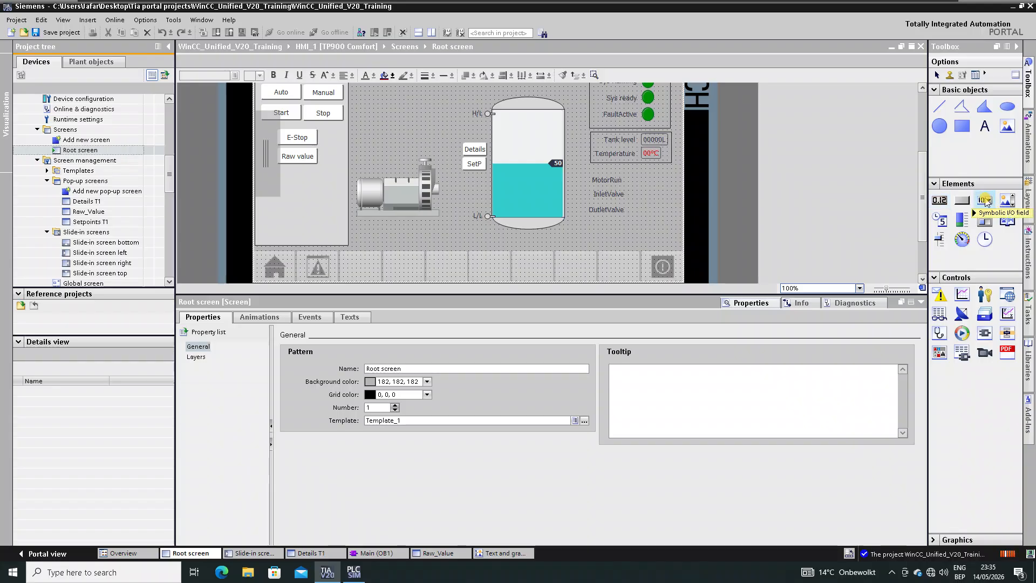
{"action": "mouse_move", "coordinate": [985, 201]}
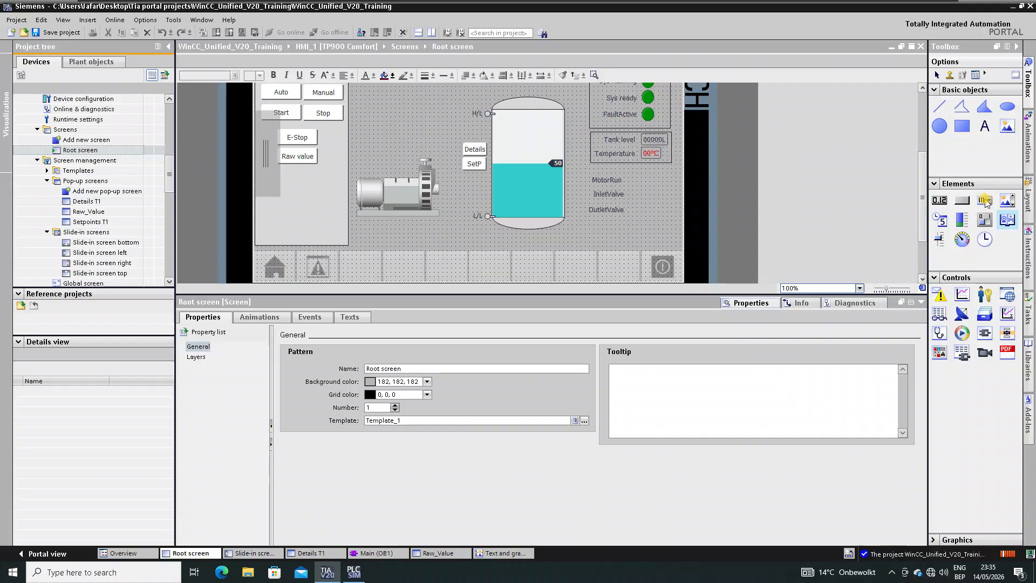
{"action": "left_click_drag", "start_coordinate": [985, 201], "coordinate": [641, 186]}
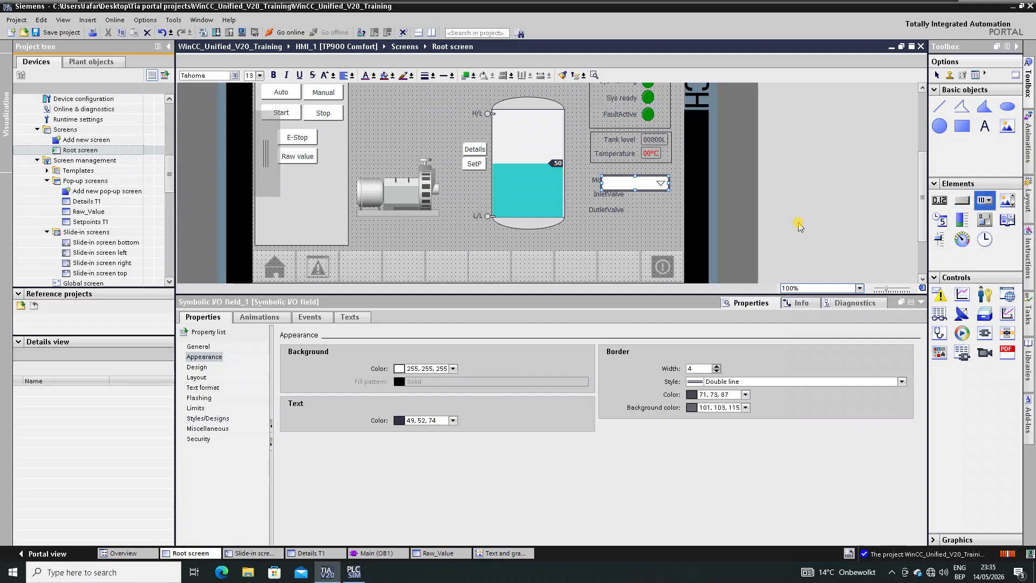
{"action": "left_click_drag", "start_coordinate": [985, 200], "coordinate": [638, 211]}
{"action": "left_click_drag", "start_coordinate": [984, 202], "coordinate": [640, 232]}
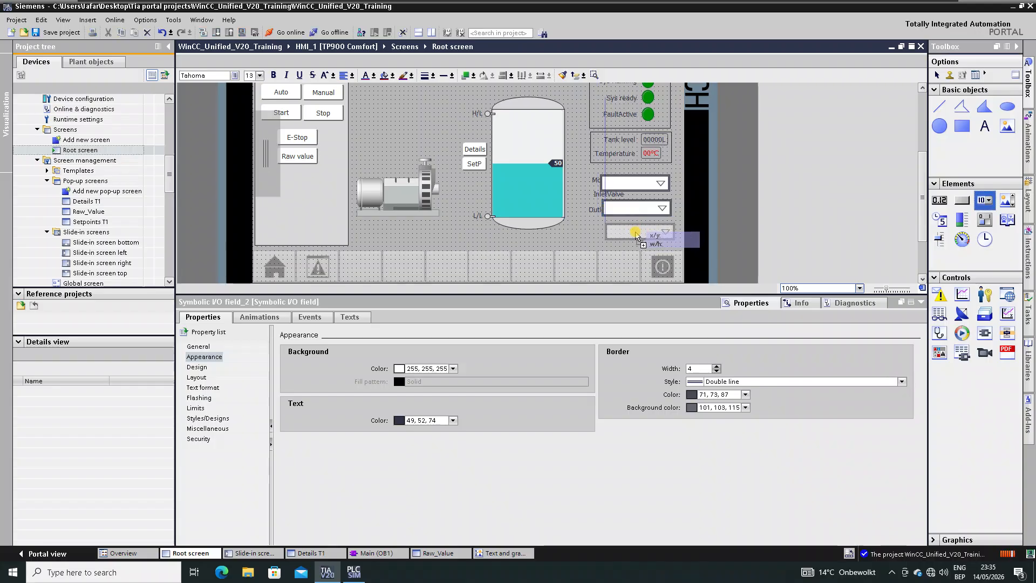
{"action": "left_click", "coordinate": [636, 184]}
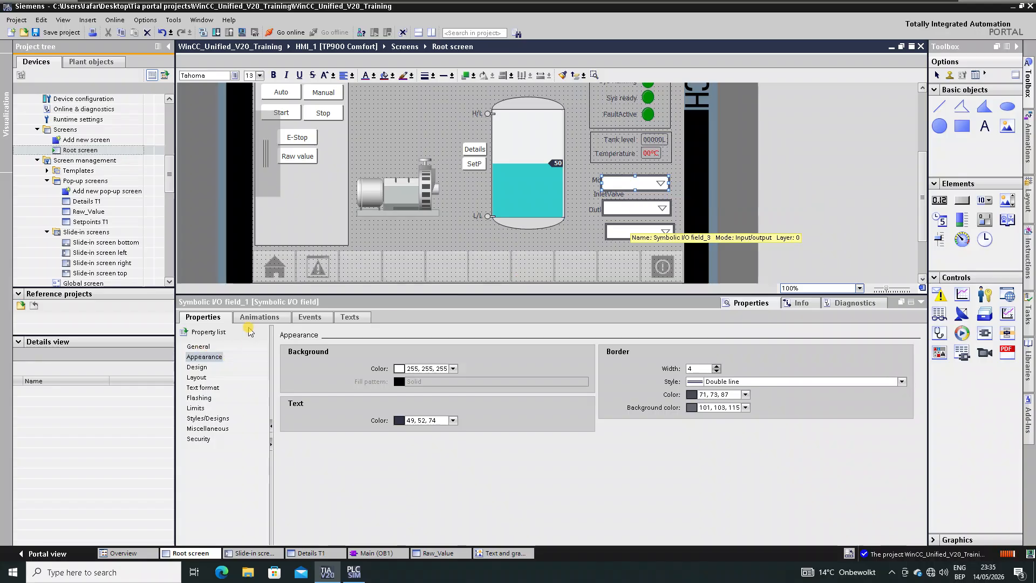
{"action": "left_click", "coordinate": [204, 357]}
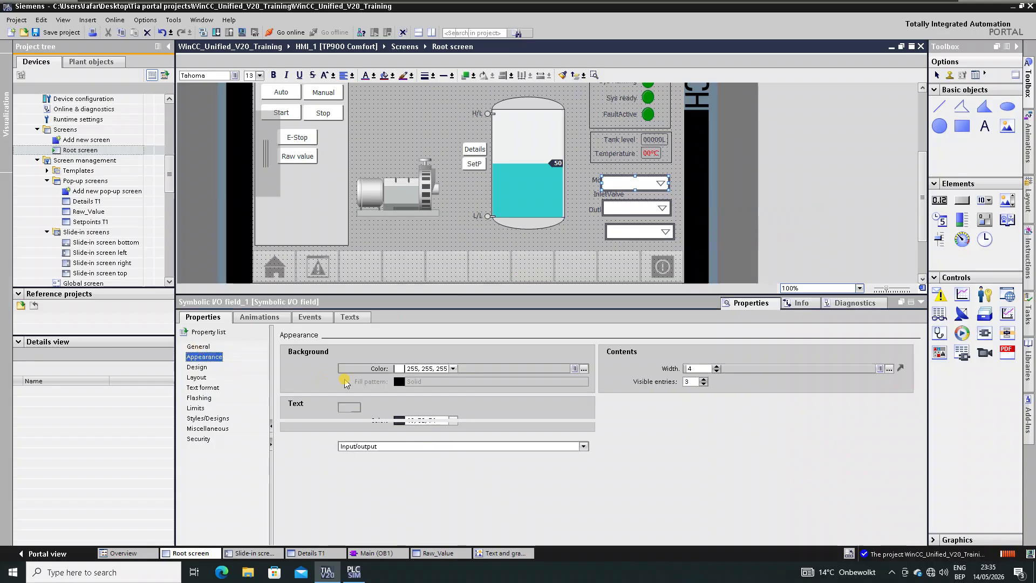
- Assign text lists MororStatus, Valveinlet status and Valve outloet status to the three symbolic I/O fields
{"action": "left_click", "coordinate": [198, 346]}
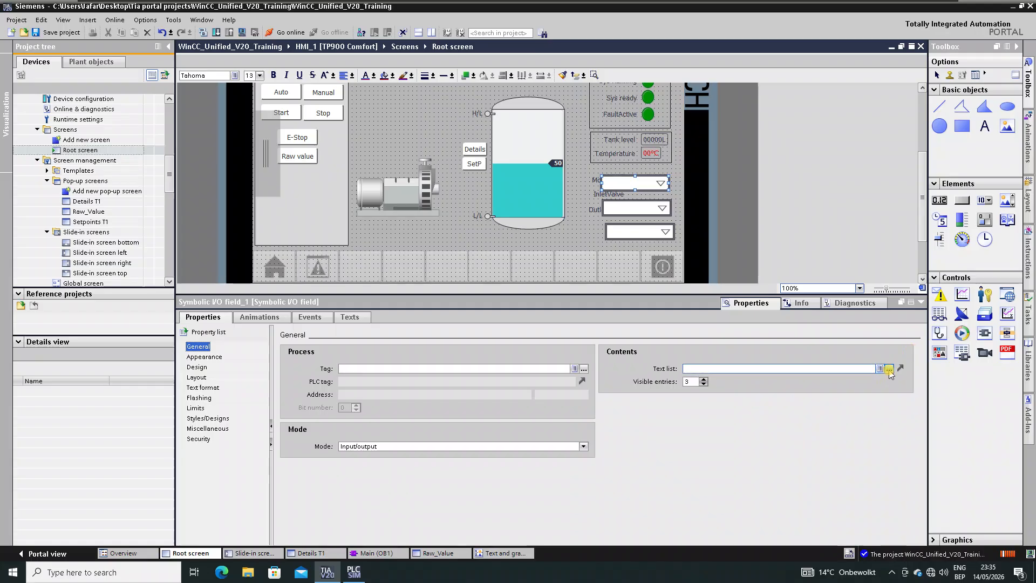
{"action": "left_click", "coordinate": [889, 369]}
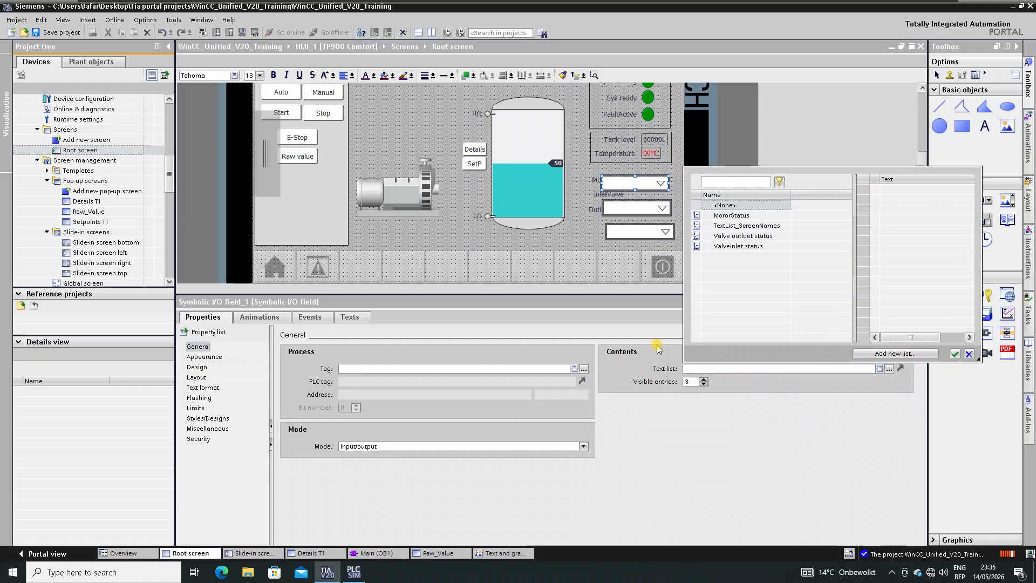
{"action": "left_click", "coordinate": [737, 215]}
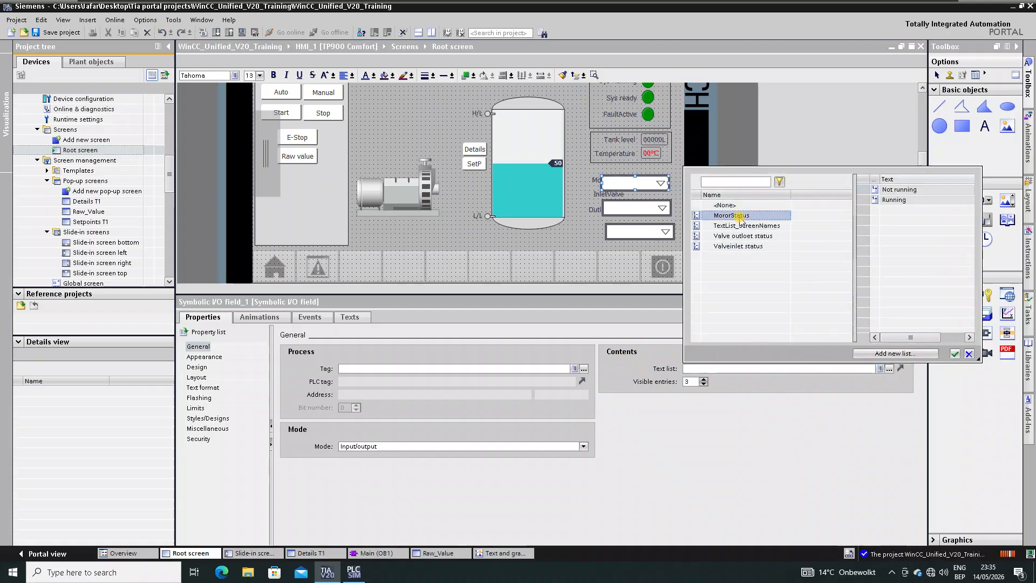
{"action": "left_click", "coordinate": [954, 354]}
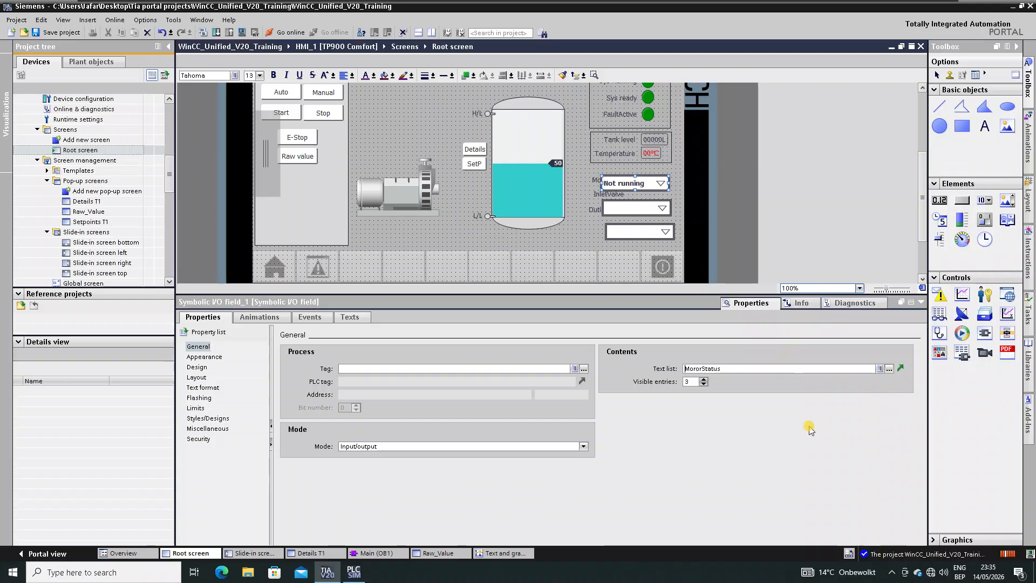
{"action": "left_click", "coordinate": [634, 208]}
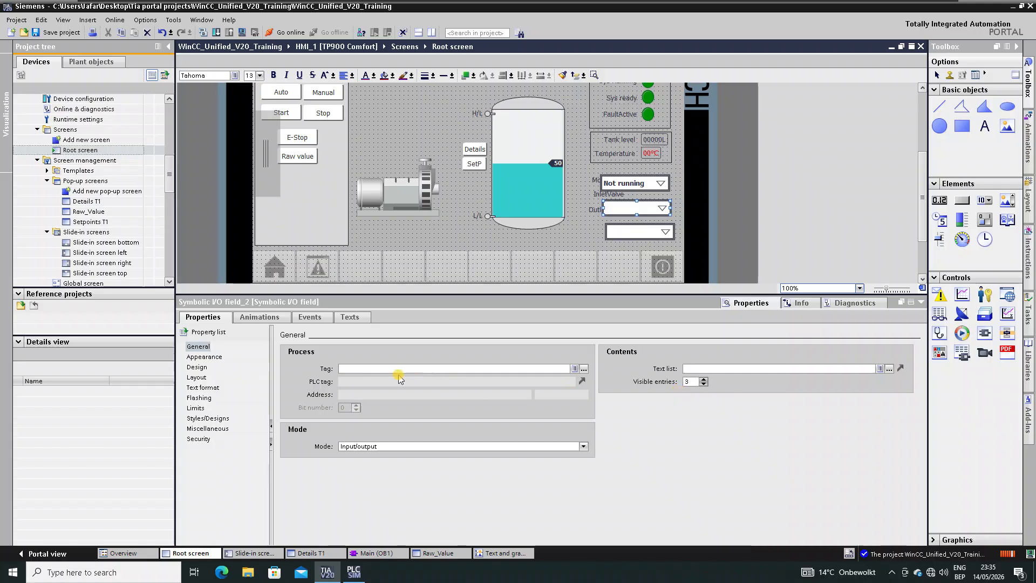
{"action": "left_click", "coordinate": [889, 368]}
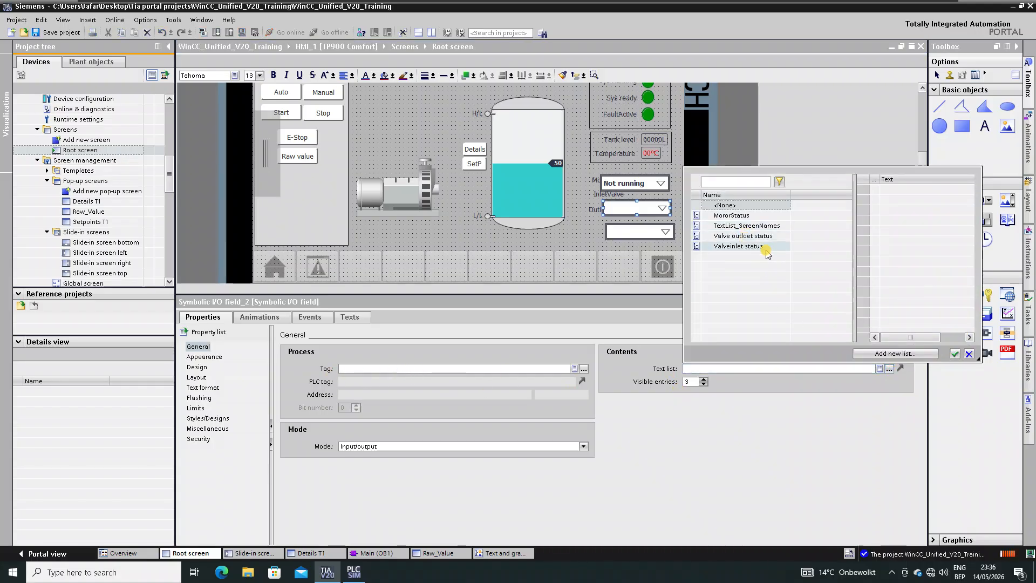
{"action": "left_click", "coordinate": [754, 246]}
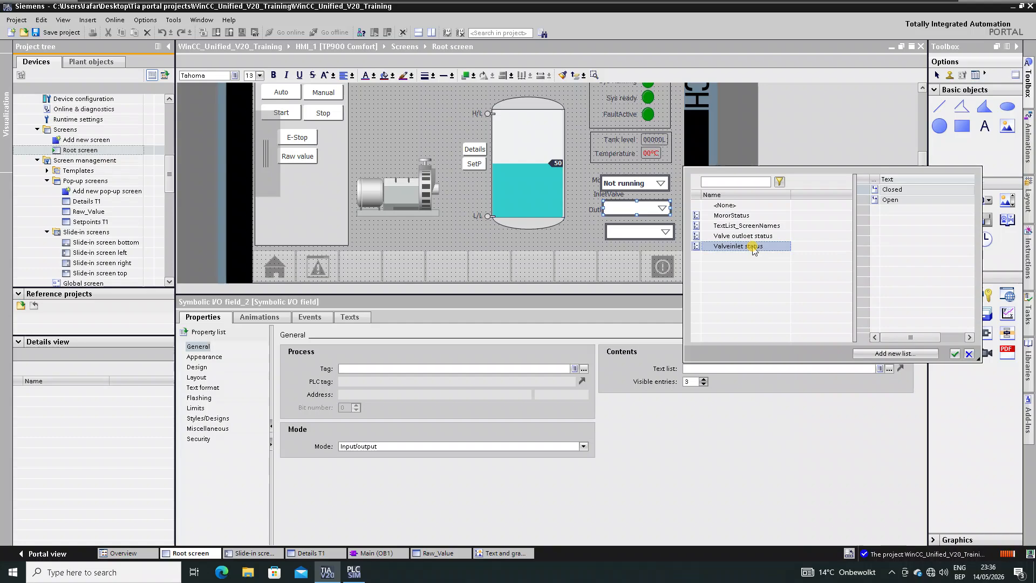
{"action": "double_click", "coordinate": [754, 247]}
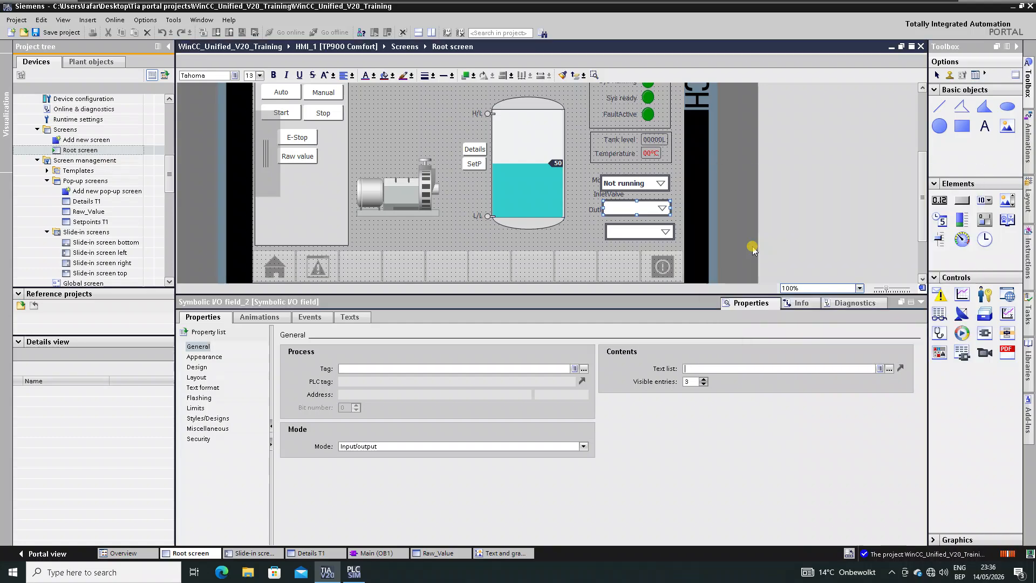
{"action": "left_click", "coordinate": [669, 233]}
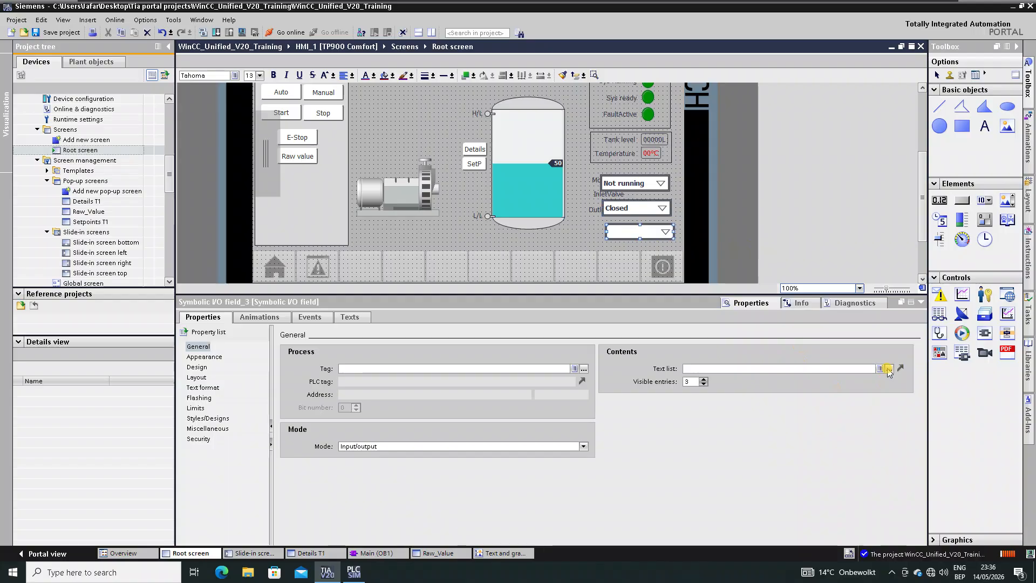
{"action": "left_click", "coordinate": [889, 369]}
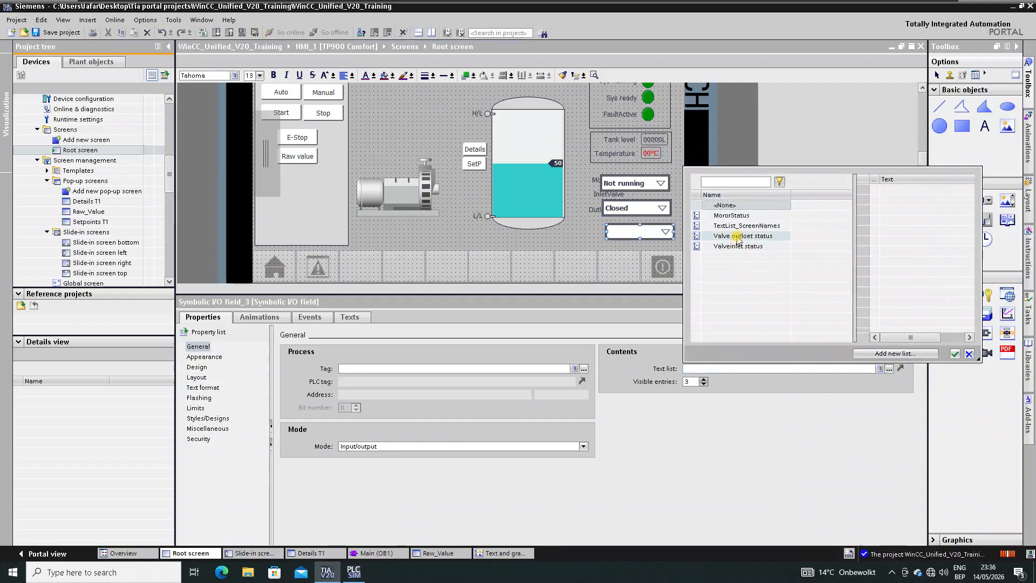
{"action": "double_click", "coordinate": [737, 239]}
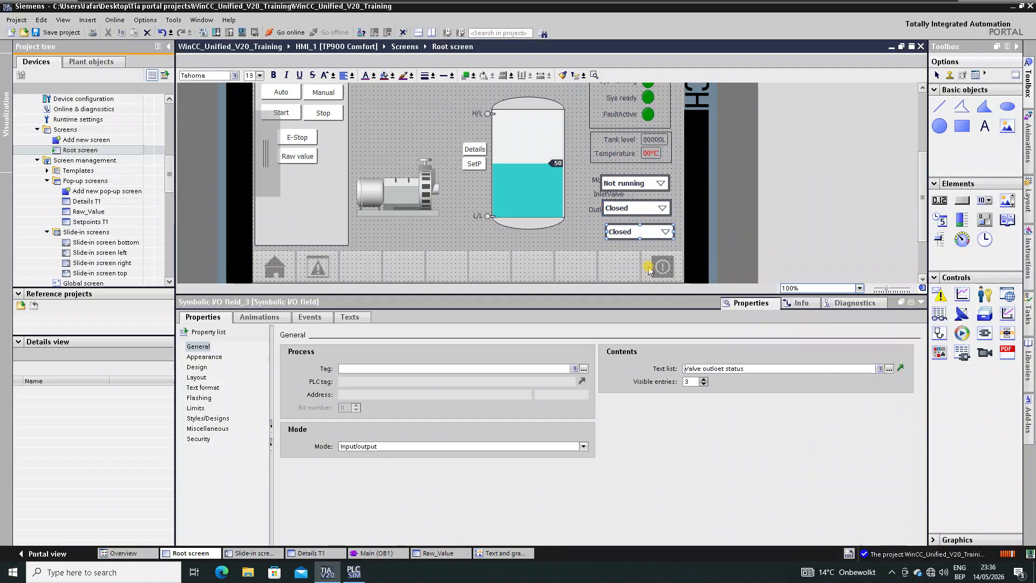
{"action": "left_click", "coordinate": [639, 183]}
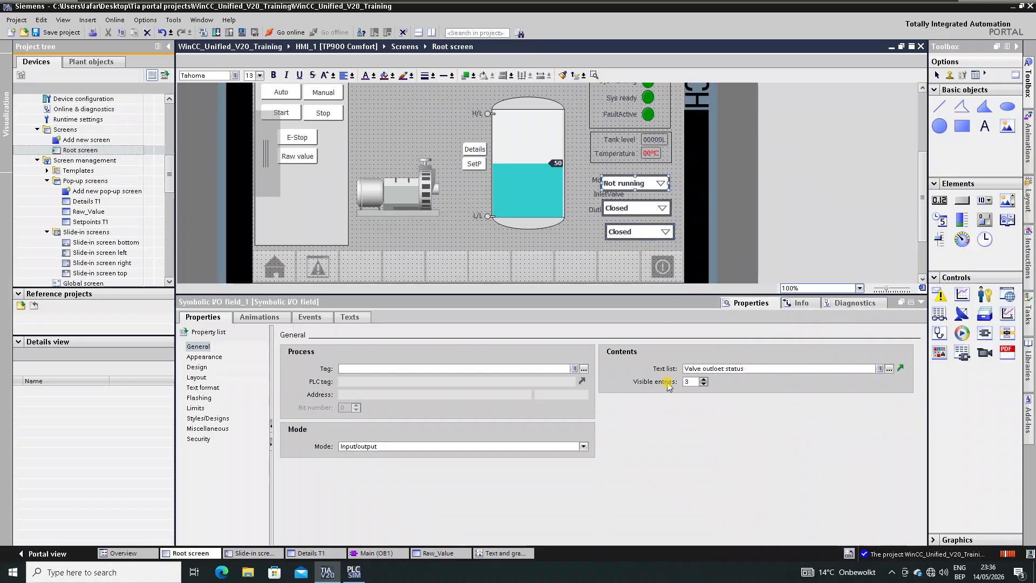
- Bind the motor status field to the MotorRun tag
{"action": "left_click", "coordinate": [584, 369]}
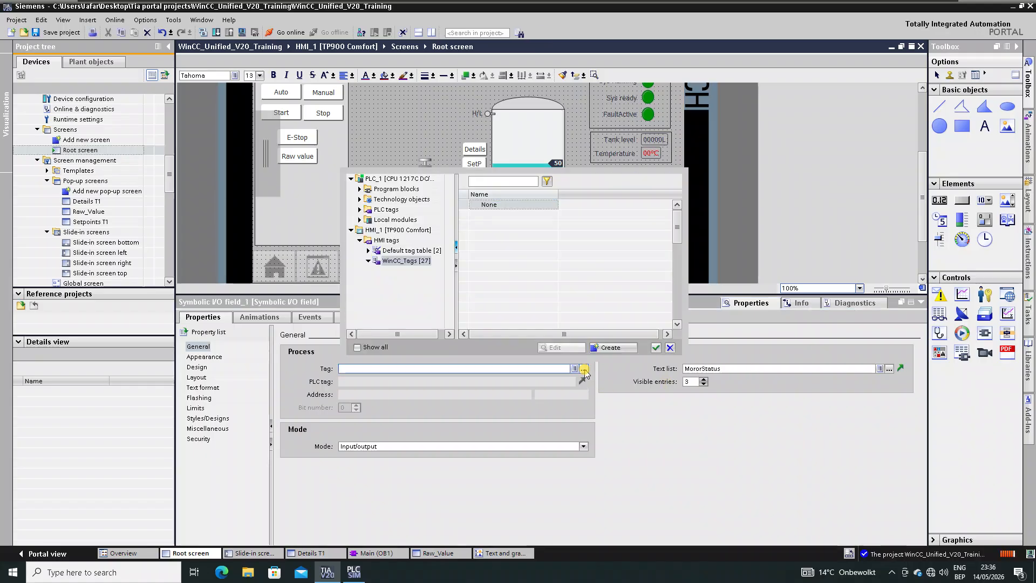
{"action": "left_click", "coordinate": [542, 279]}
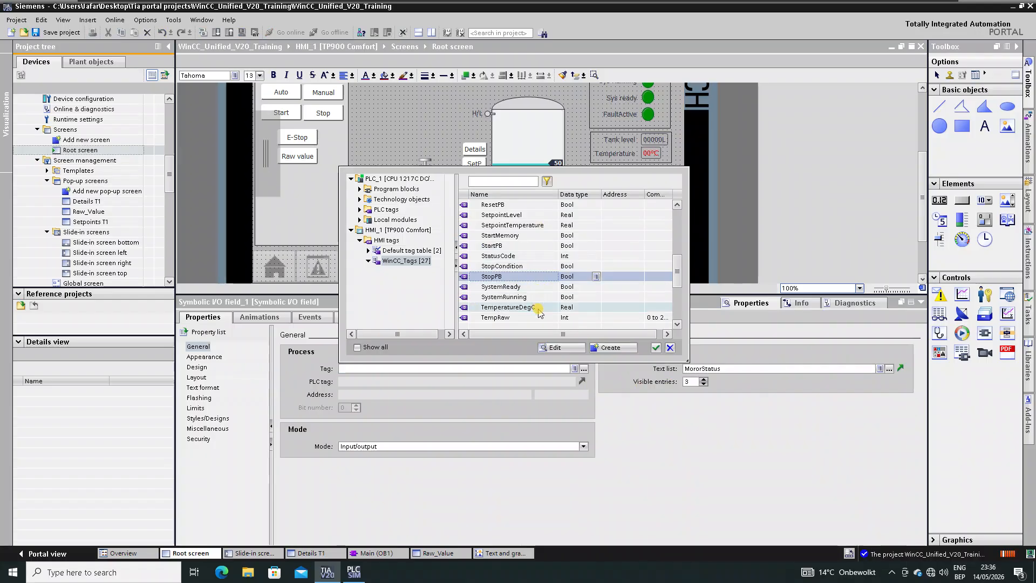
{"action": "scroll", "coordinate": [536, 302], "scroll_direction": "up", "scroll_amount": 3}
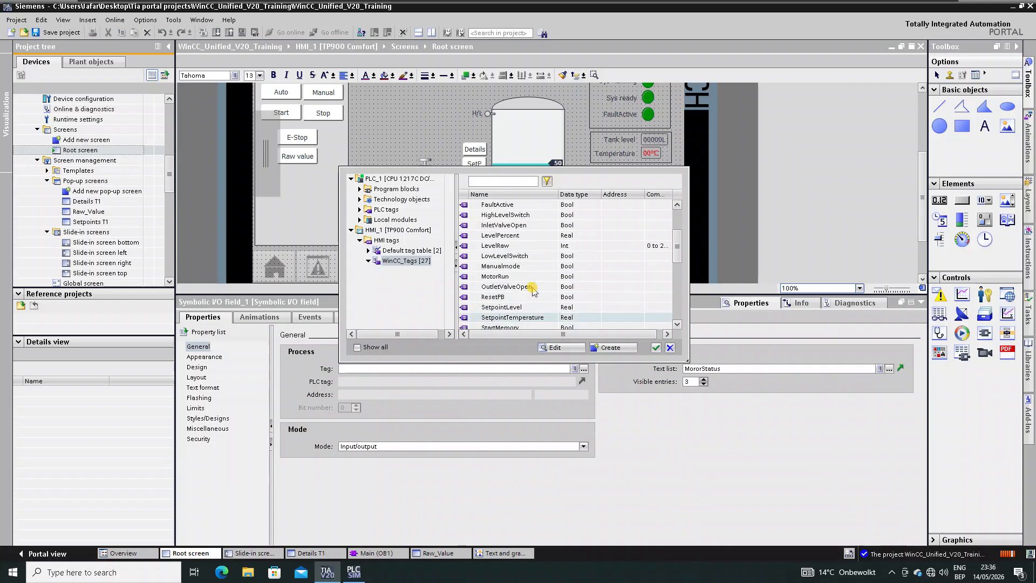
{"action": "double_click", "coordinate": [495, 276]}
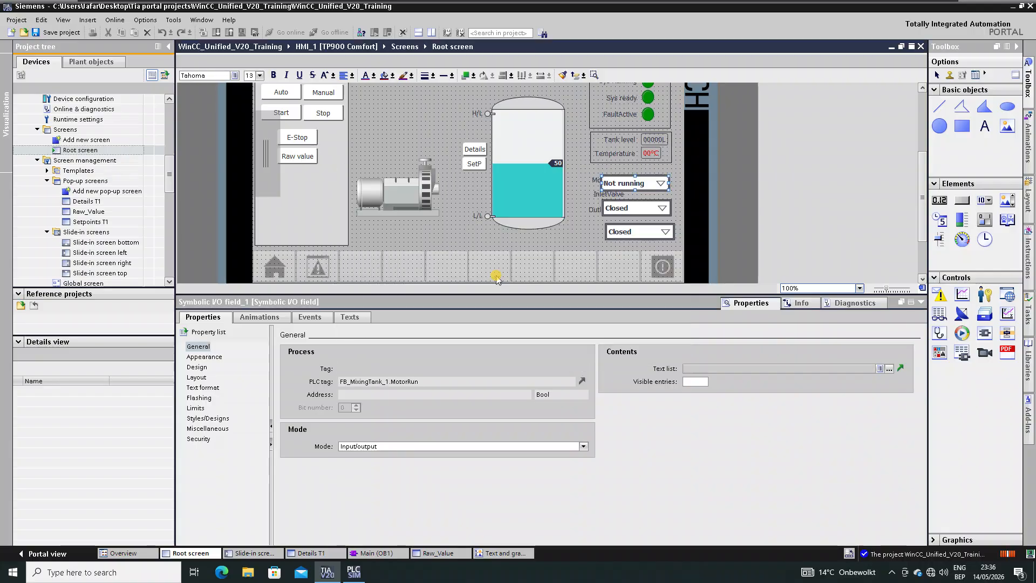
- Bind the inlet valve status field to the InletValveOpen tag
{"action": "left_click", "coordinate": [637, 208]}
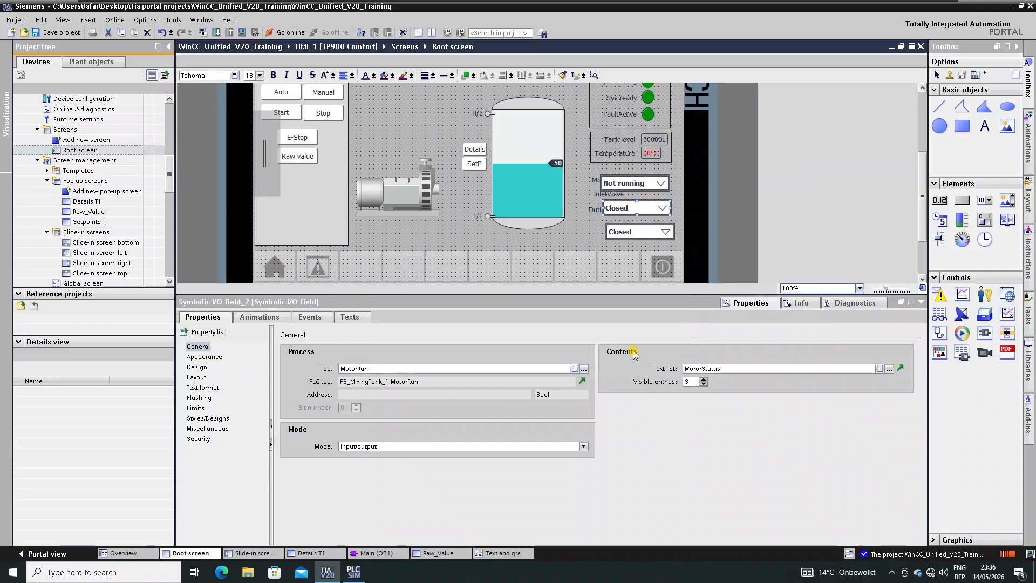
{"action": "left_click", "coordinate": [584, 369]}
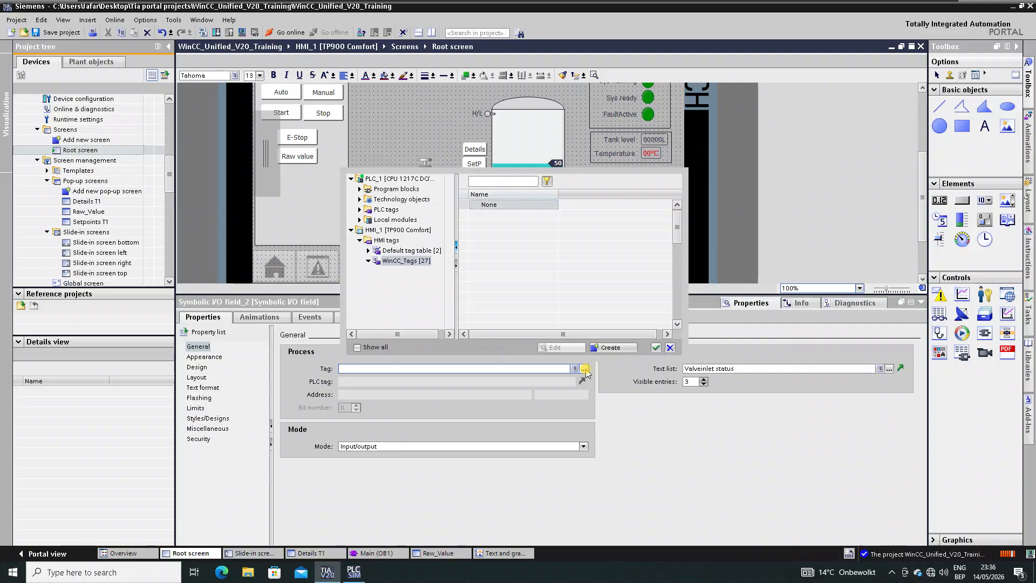
{"action": "left_click", "coordinate": [526, 266]}
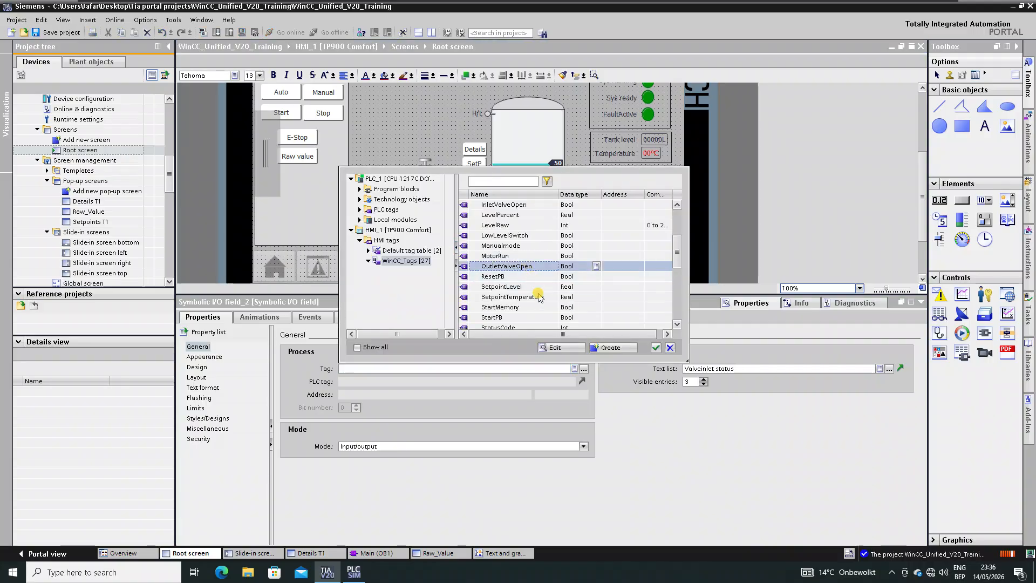
{"action": "scroll", "coordinate": [540, 296], "scroll_direction": "up", "scroll_amount": 3}
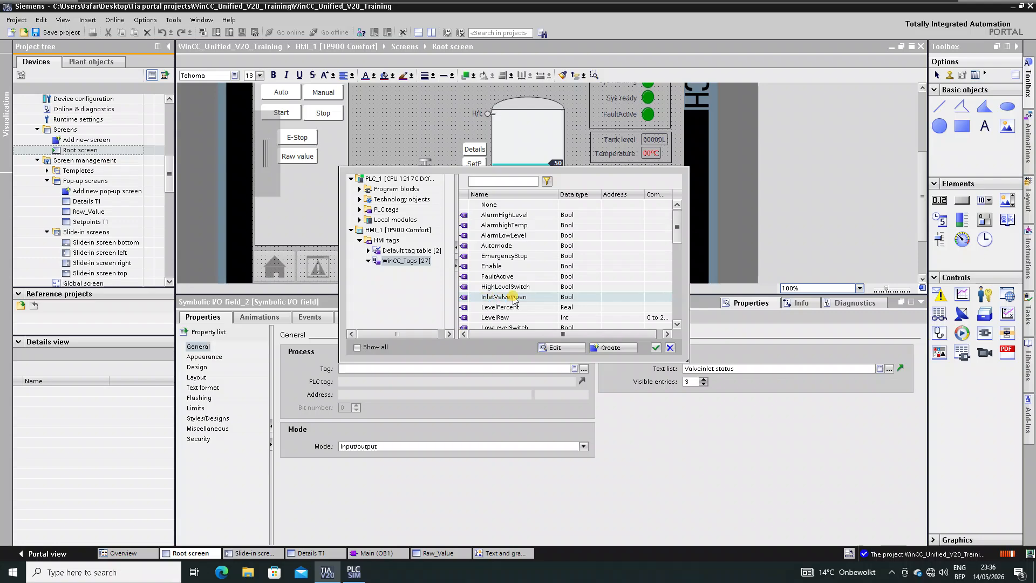
{"action": "double_click", "coordinate": [503, 296]}
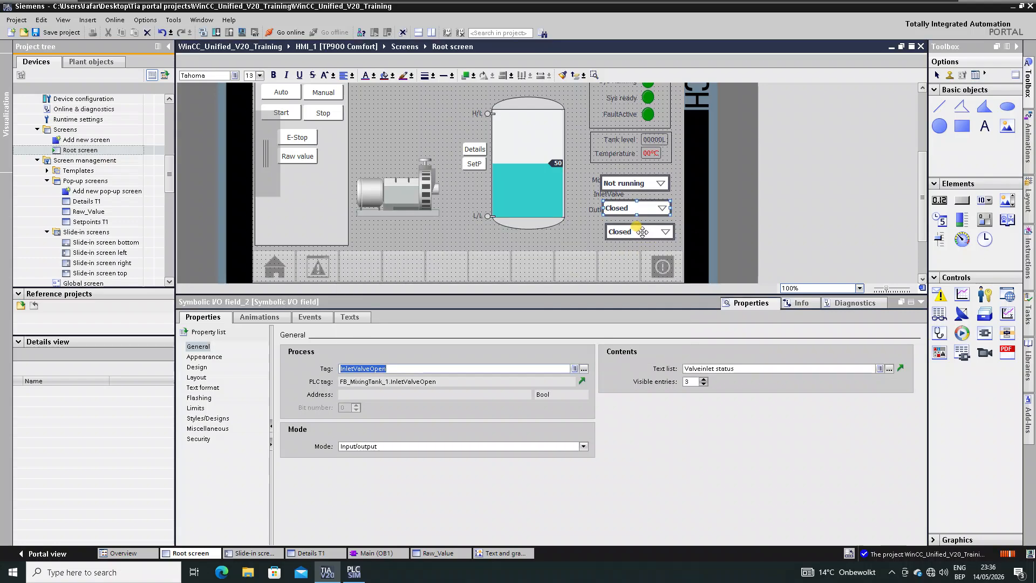
- Bind the outlet valve status field to the OutletValveOpen tag
{"action": "left_click", "coordinate": [642, 232]}
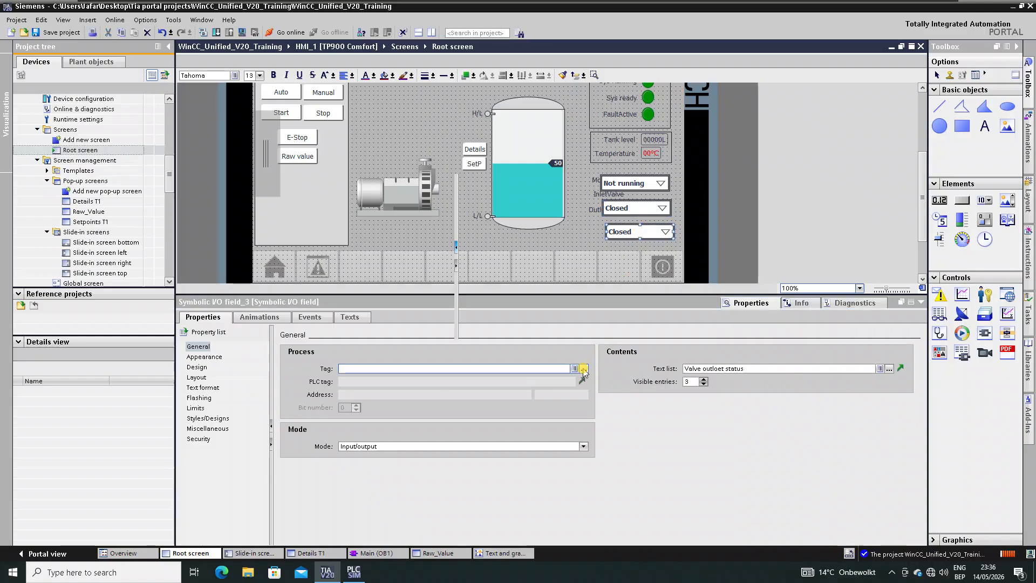
{"action": "left_click", "coordinate": [583, 369]}
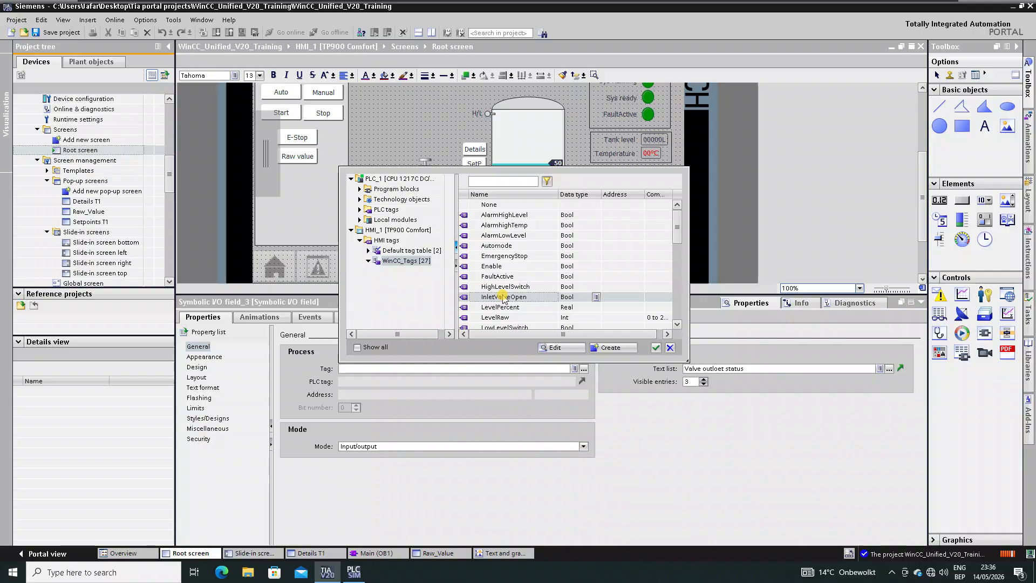
{"action": "left_click", "coordinate": [511, 309]}
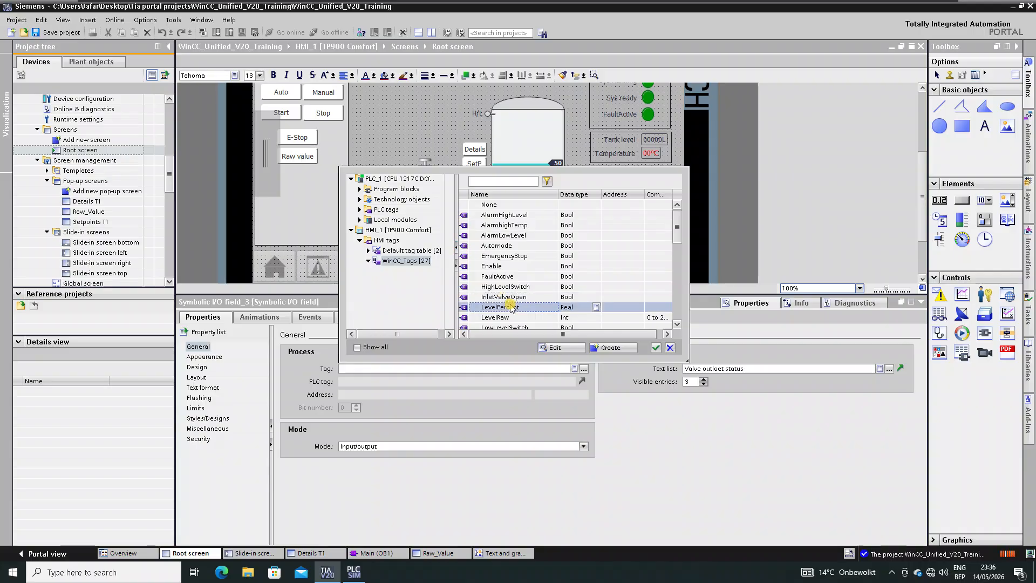
{"action": "scroll", "coordinate": [512, 305], "scroll_direction": "down", "scroll_amount": 2}
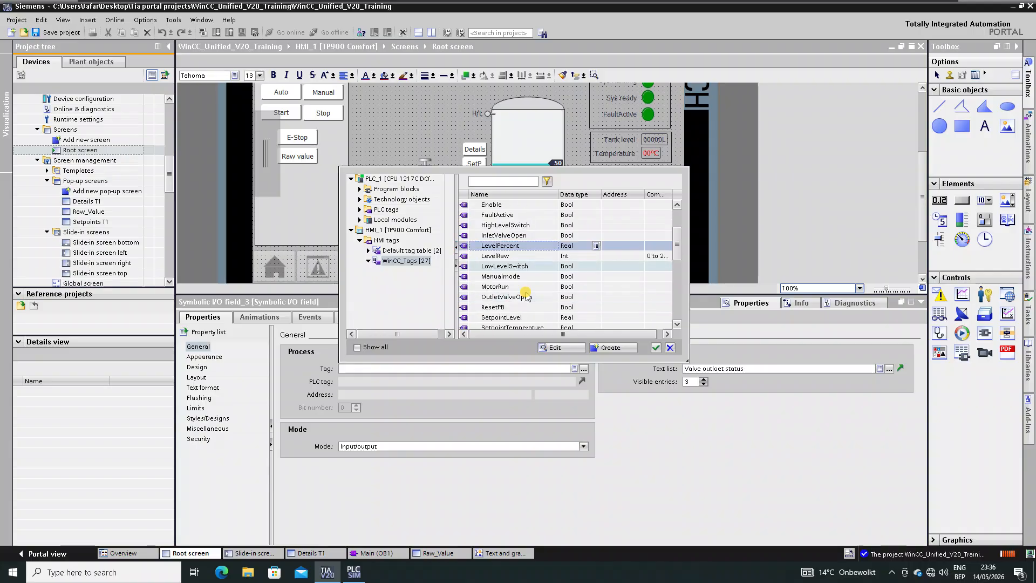
{"action": "double_click", "coordinate": [521, 298]}
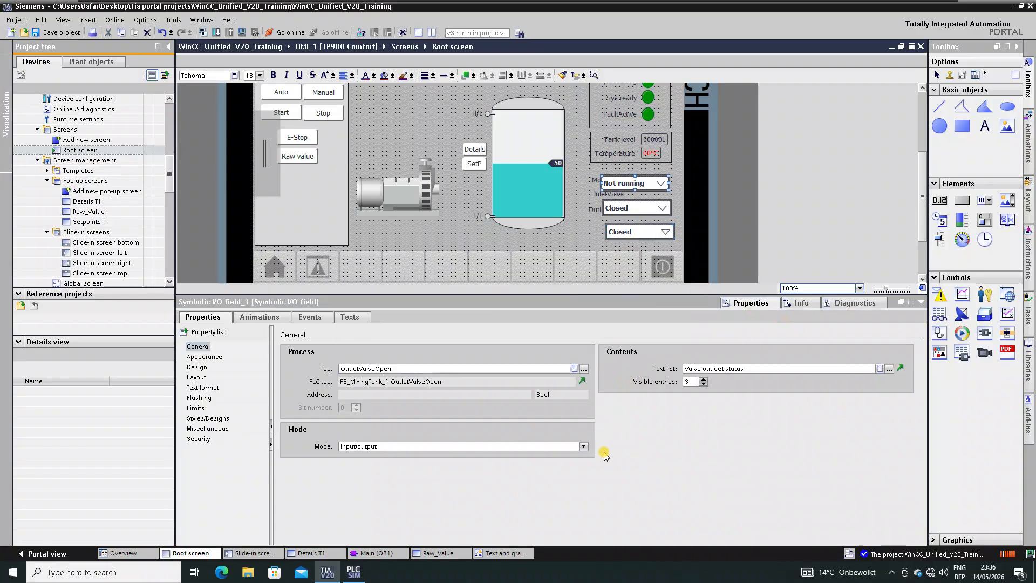
- Make the inlet valve status field output-only and size it to fit its contents
{"action": "left_click", "coordinate": [640, 209]}
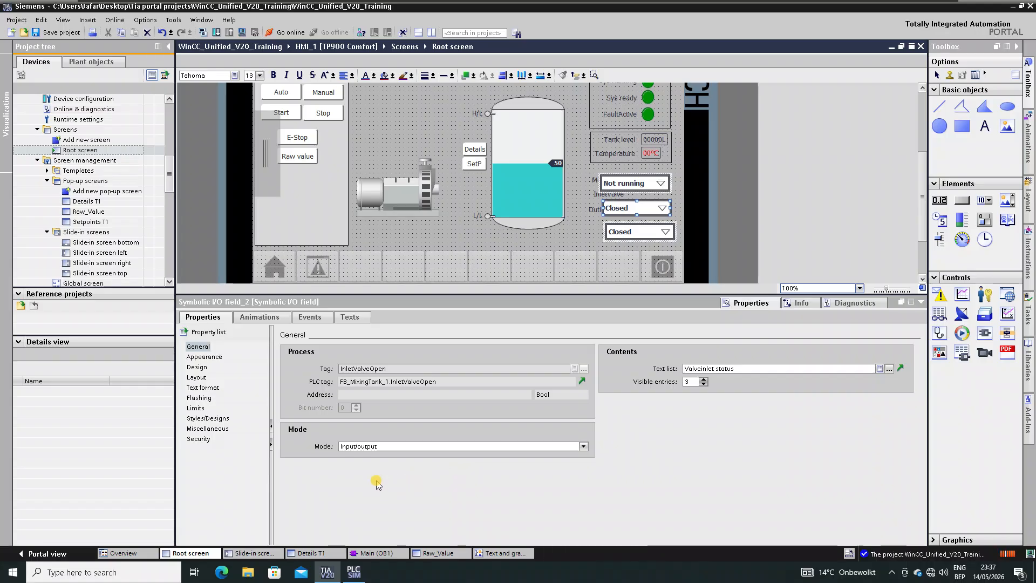
{"action": "left_click", "coordinate": [583, 447]}
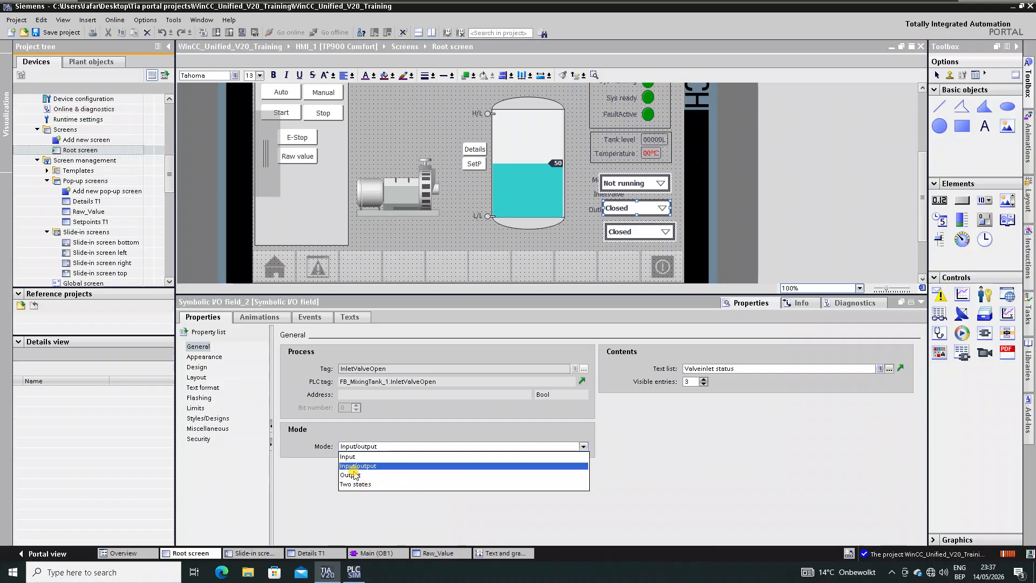
{"action": "left_click", "coordinate": [353, 475]}
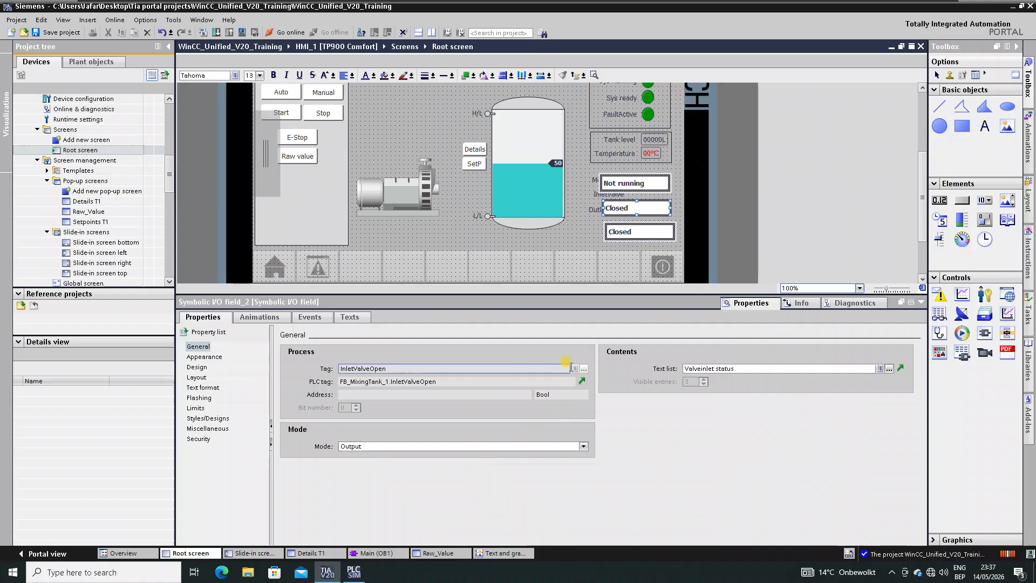
{"action": "left_click", "coordinate": [204, 357]}
{"action": "left_click", "coordinate": [196, 377]}
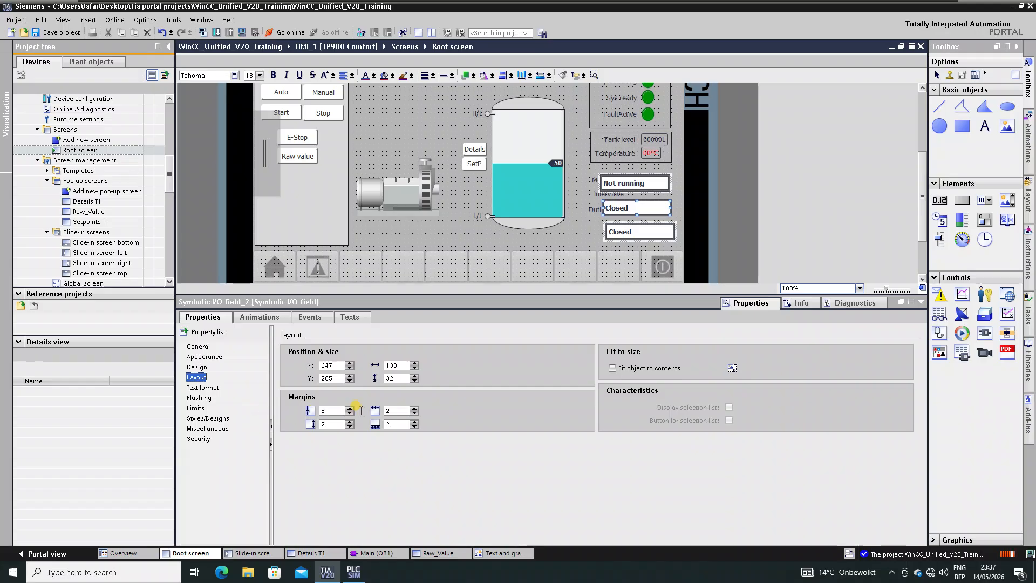
{"action": "left_click", "coordinate": [612, 368]}
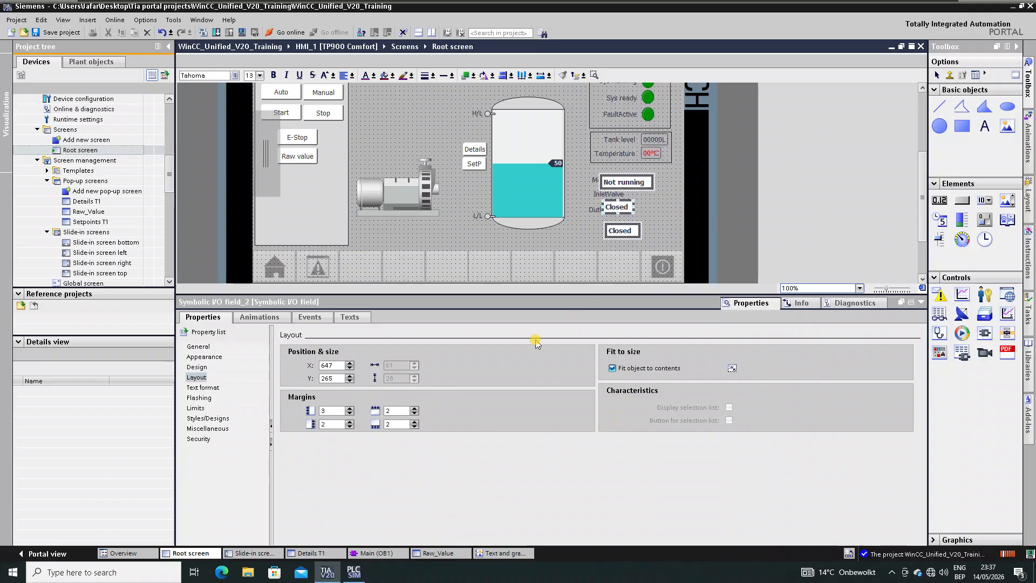
- Give the status fields border width 0 and transparent fill, then shift them right
{"action": "left_click", "coordinate": [203, 359]}
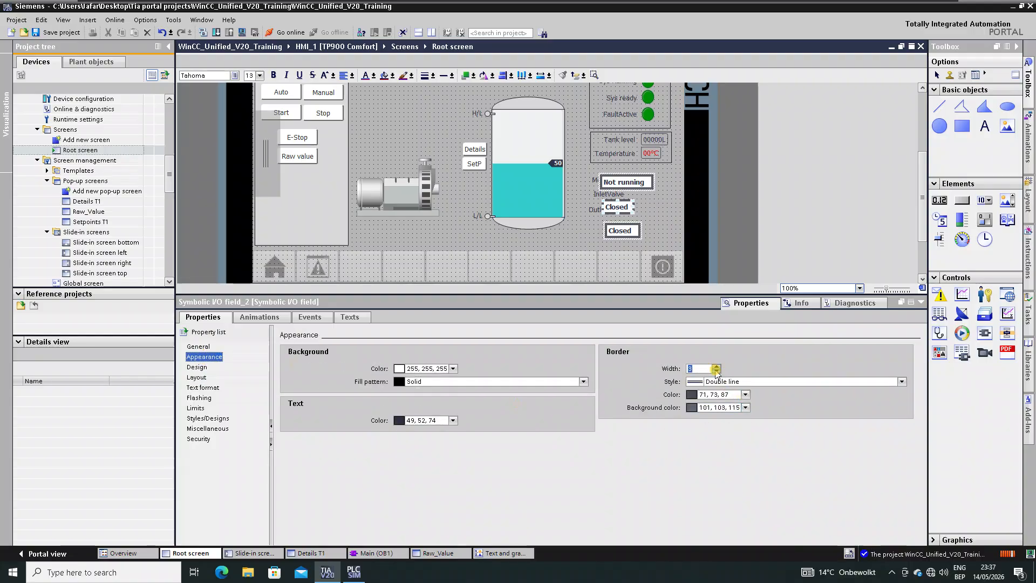
{"action": "left_click", "coordinate": [716, 372]}
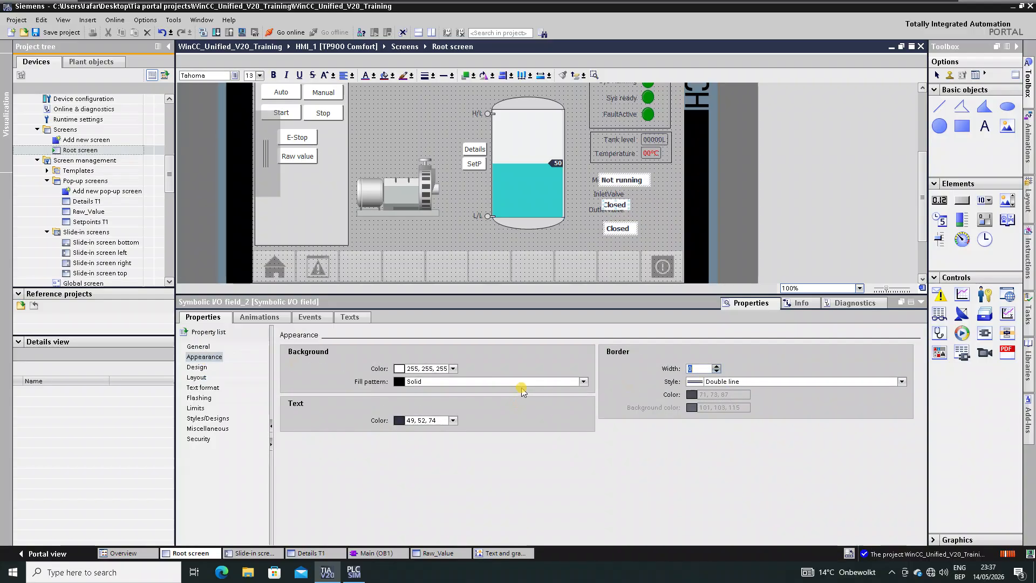
{"action": "left_click", "coordinate": [583, 382]}
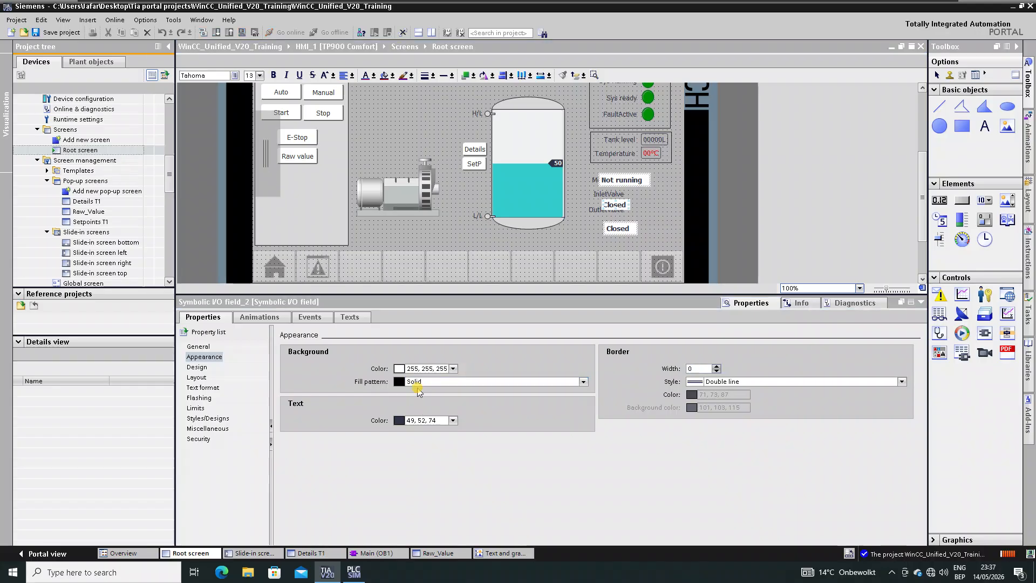
{"action": "left_click", "coordinate": [419, 390]}
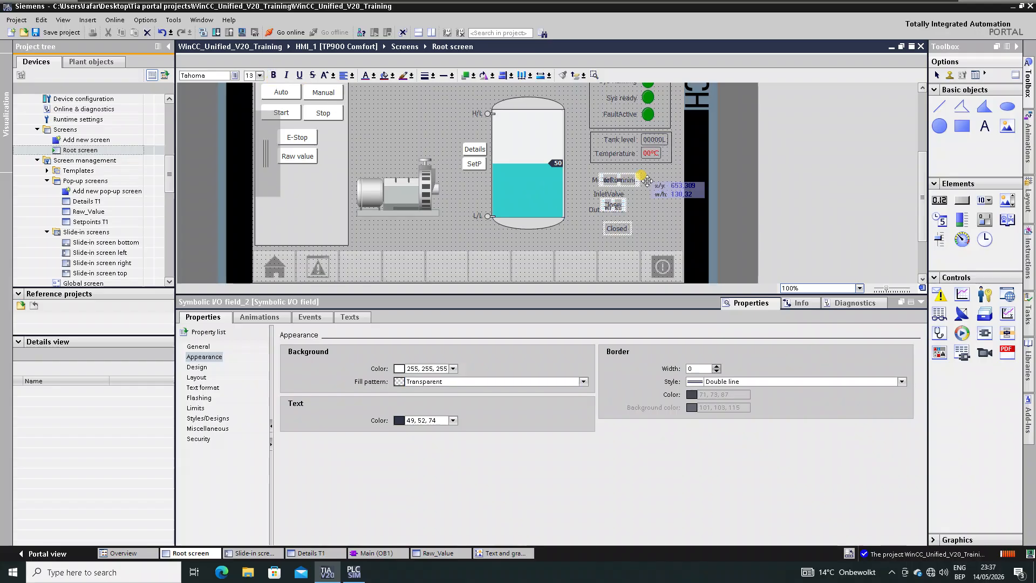
{"action": "left_click_drag", "start_coordinate": [624, 180], "coordinate": [665, 188]}
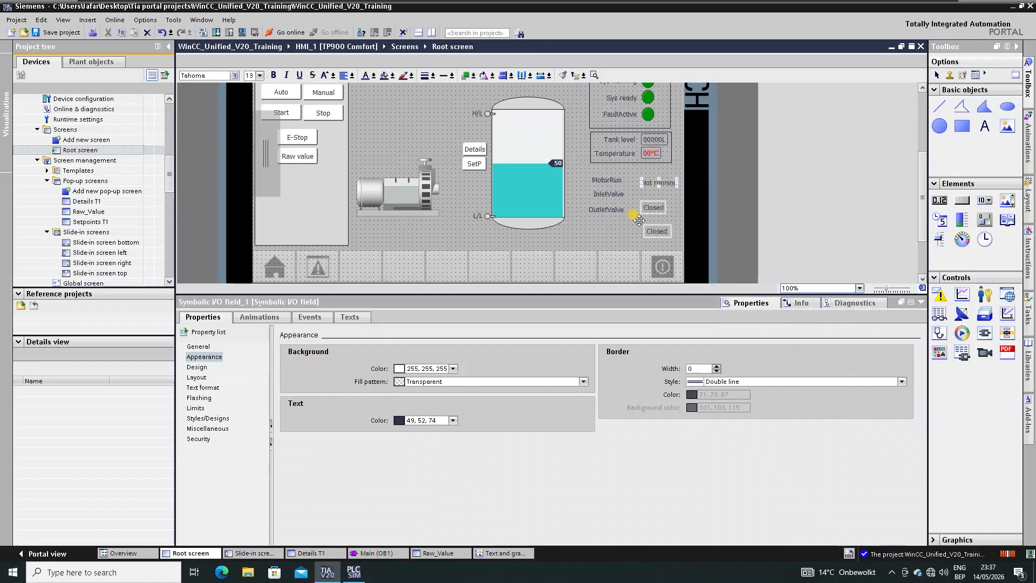
- Nudge the two Closed status fields up into the InletValve and OutletValve rows
{"action": "left_click", "coordinate": [601, 232]}
{"action": "left_click", "coordinate": [652, 206]}
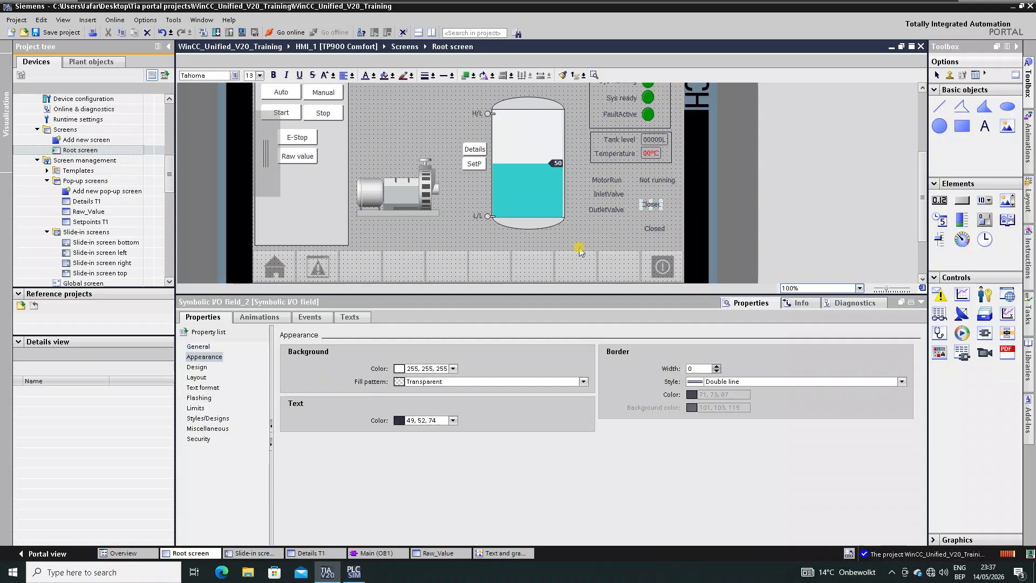
{"action": "key", "text": "Up"}
{"action": "key", "text": "Up"}
{"action": "key", "text": "Up"}
{"action": "left_click", "coordinate": [656, 227]}
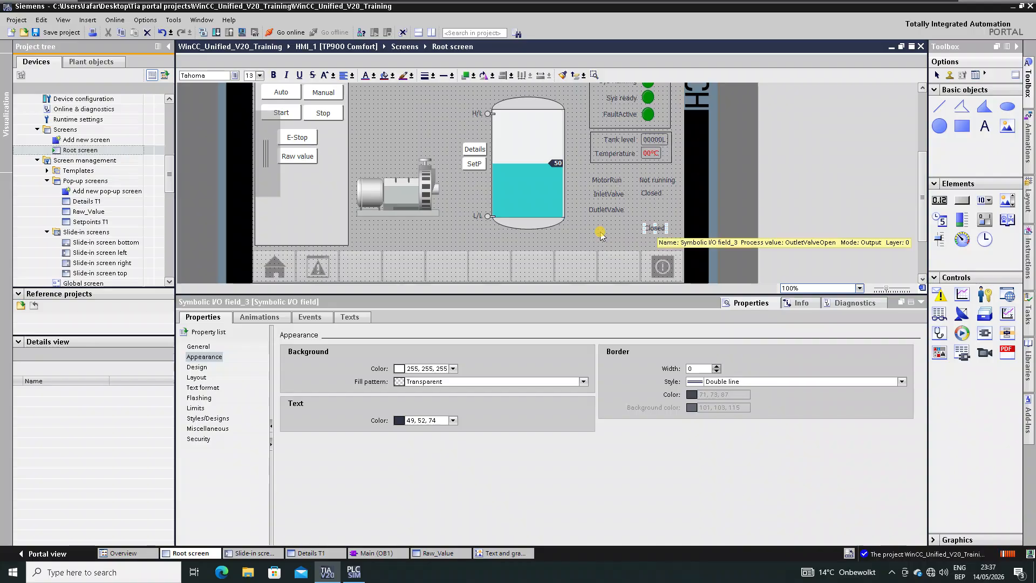
{"action": "key", "text": "Up"}
{"action": "key", "text": "Up"}
{"action": "key", "text": "Up"}
{"action": "key", "text": "Up"}
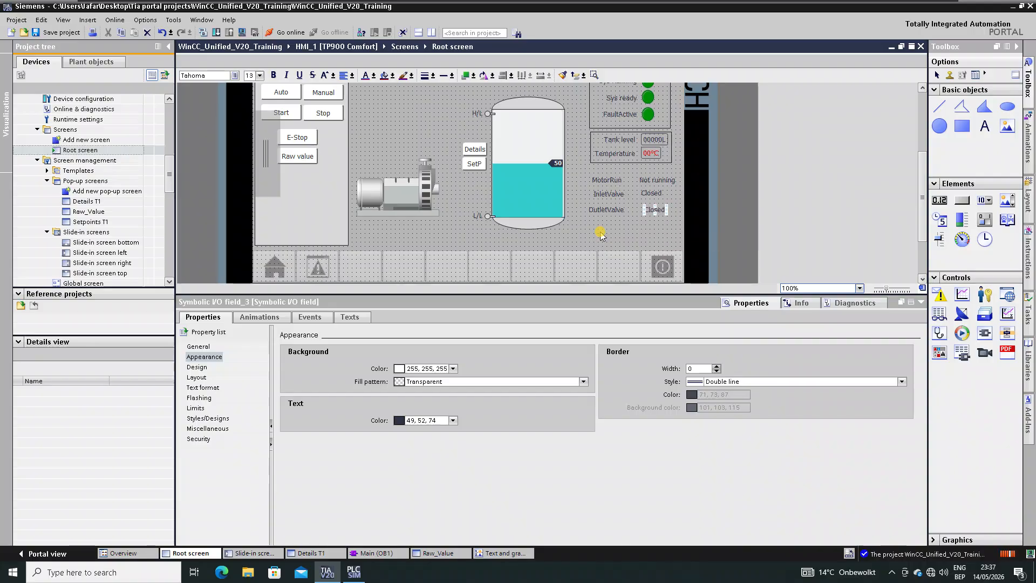
{"action": "left_click", "coordinate": [646, 236]}
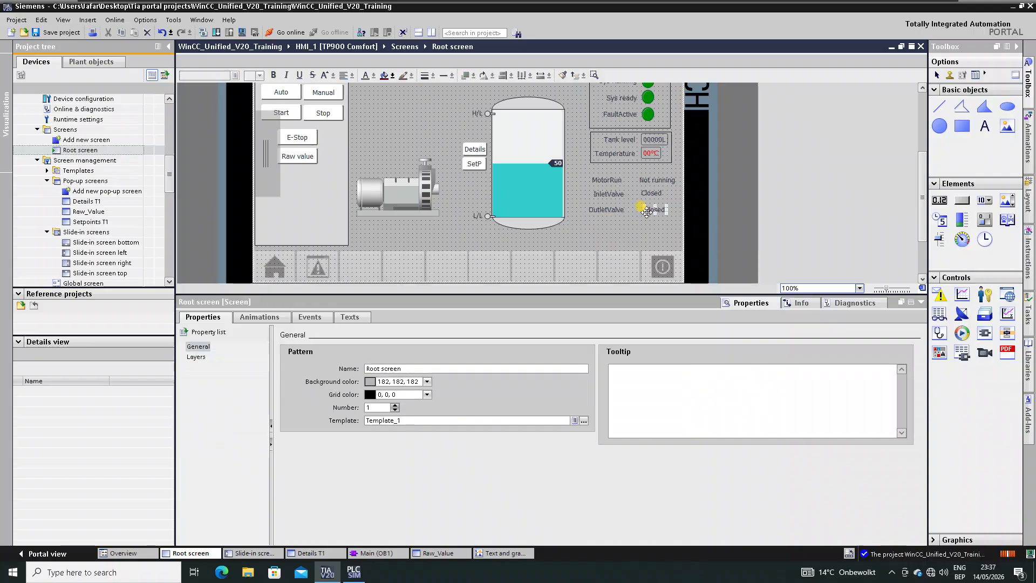
- Align the three status fields and nudge them left beside their labels
{"action": "left_click", "coordinate": [650, 210]}
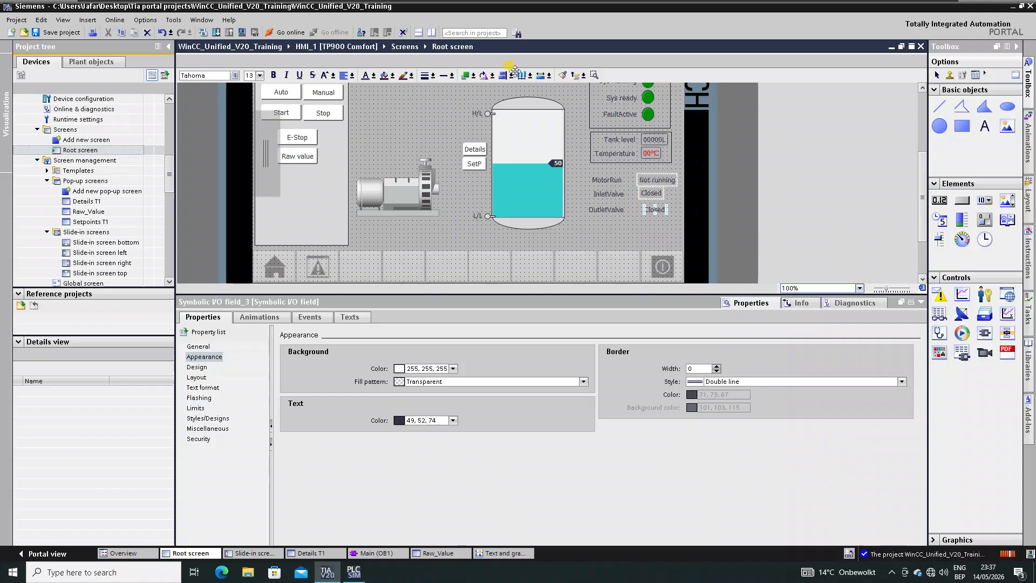
{"action": "left_click", "coordinate": [511, 76]}
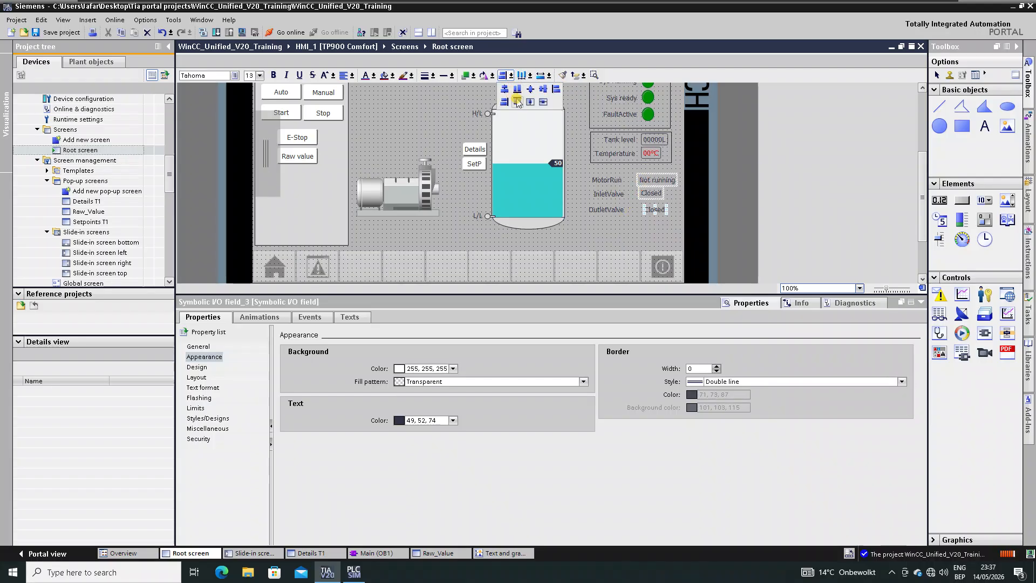
{"action": "left_click", "coordinate": [551, 88]}
{"action": "left_click", "coordinate": [467, 217]}
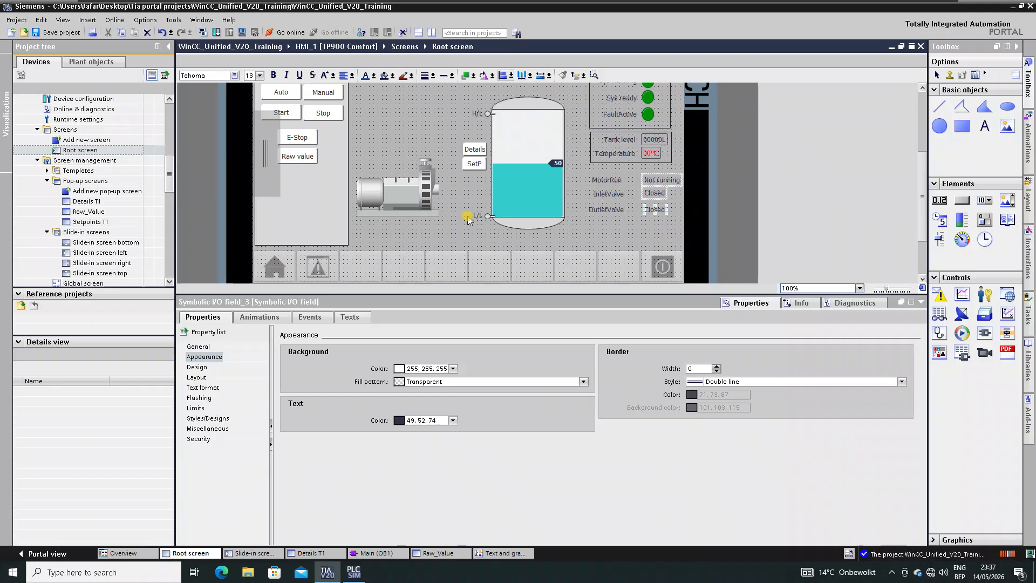
{"action": "key", "text": "Left"}
{"action": "key", "text": "Left"}
{"action": "key", "text": "Left"}
{"action": "key", "text": "Left"}
{"action": "key", "text": "Left"}
{"action": "key", "text": "Left"}
{"action": "key", "text": "Left"}
{"action": "key", "text": "Left"}
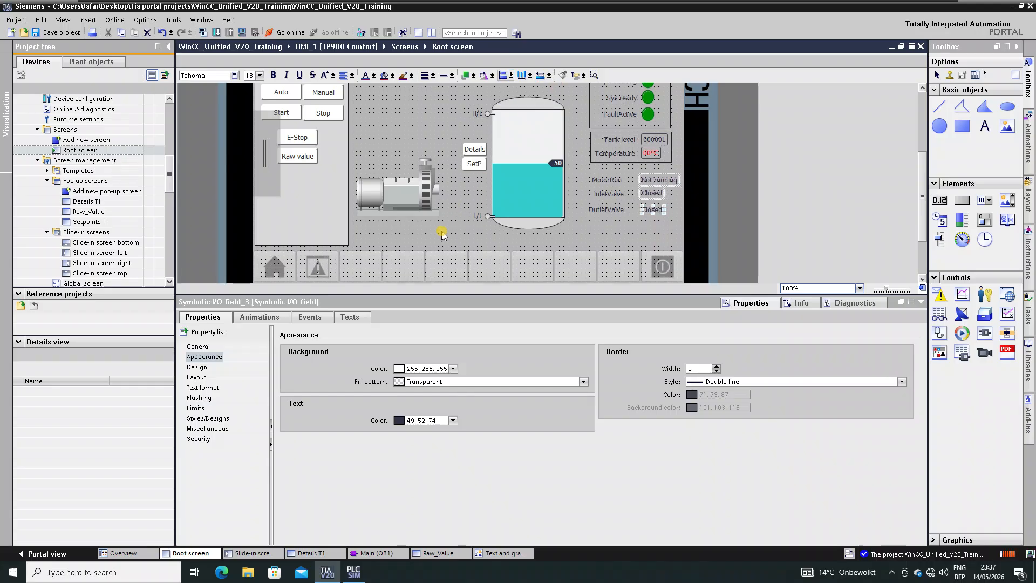
{"action": "key", "text": "Left"}
{"action": "key", "text": "Left"}
{"action": "key", "text": "Left"}
{"action": "key", "text": "Left"}
{"action": "key", "text": "Left"}
{"action": "key", "text": "Left"}
{"action": "key", "text": "Left"}
{"action": "key", "text": "Left"}
{"action": "key", "text": "Left"}
{"action": "key", "text": "Left"}
{"action": "key", "text": "Left"}
{"action": "key", "text": "Left"}
{"action": "key", "text": "Left"}
{"action": "key", "text": "Left"}
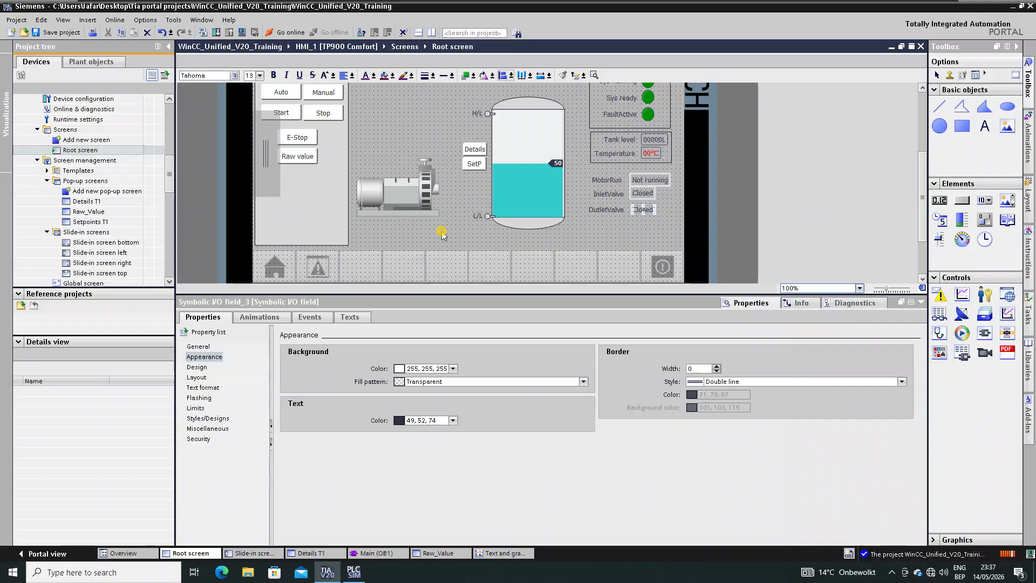
- Colour the status value text orange
{"action": "left_click", "coordinate": [374, 75]}
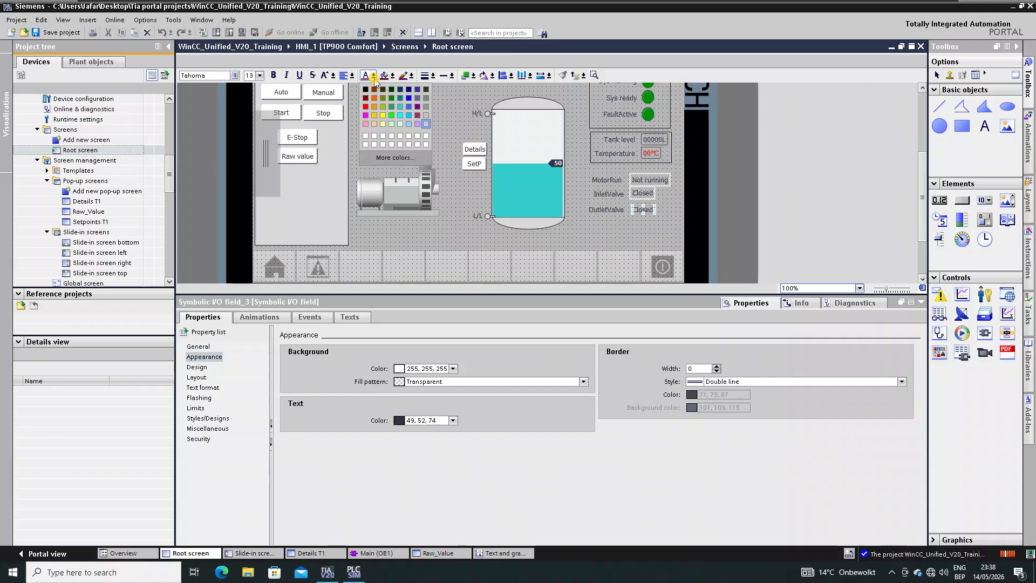
{"action": "left_click", "coordinate": [376, 103]}
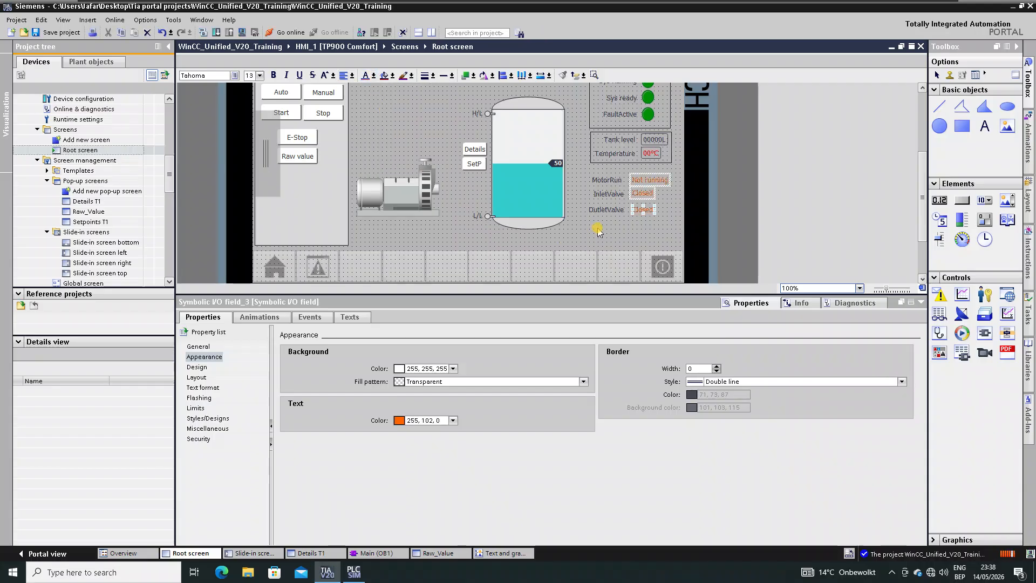
{"action": "left_click", "coordinate": [614, 233]}
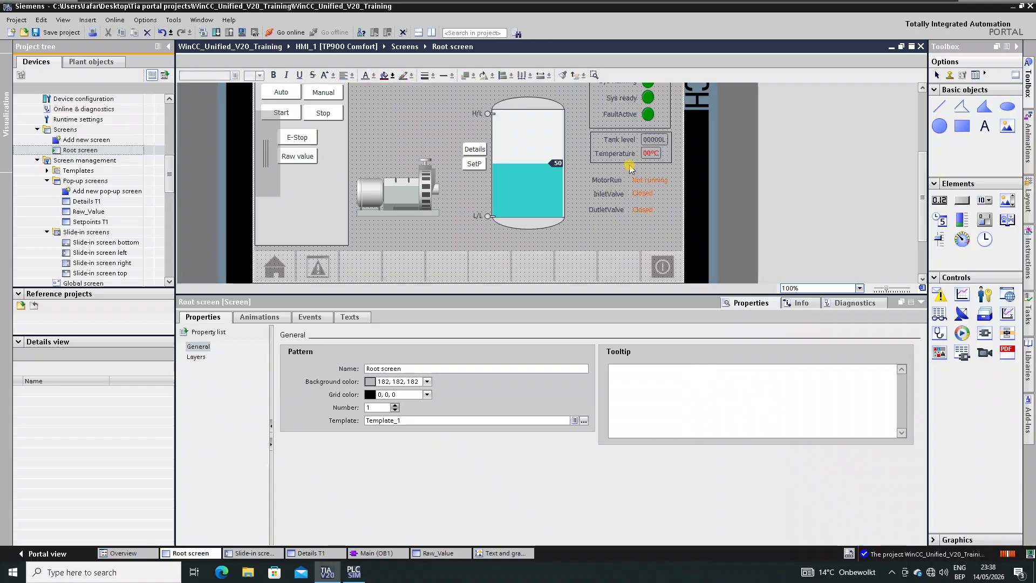
- Align the OutletValve, InletValve and MotorRun labels with each other
{"action": "left_click", "coordinate": [614, 210]}
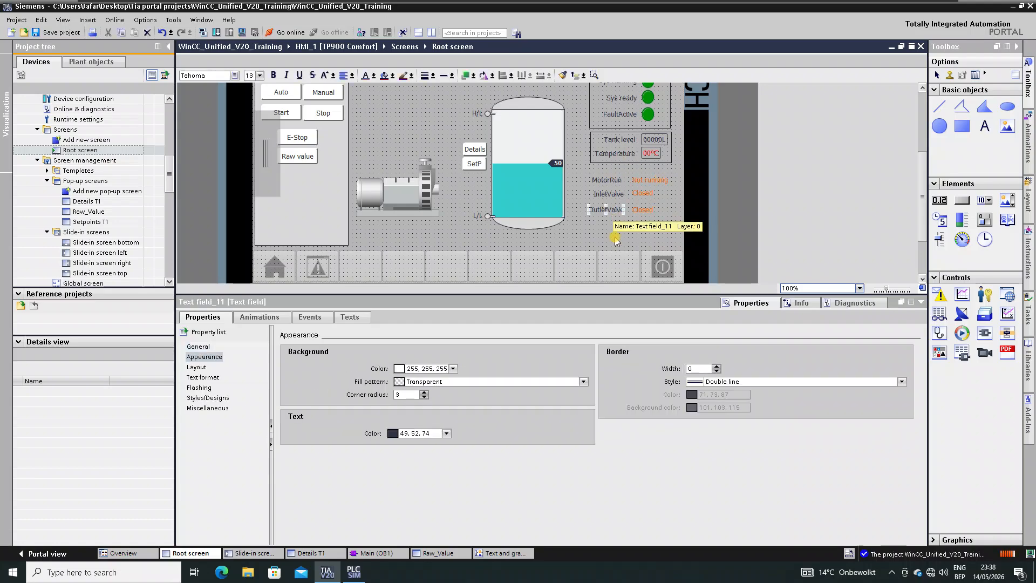
{"action": "left_click", "coordinate": [609, 194], "text": "ctrl"}
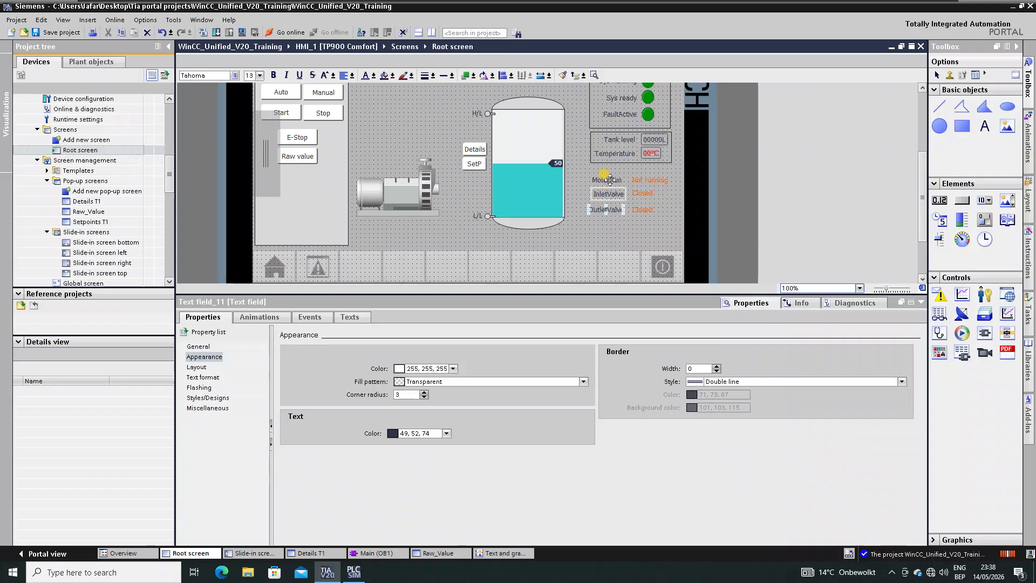
{"action": "left_click", "coordinate": [610, 180], "text": "ctrl"}
{"action": "left_click", "coordinate": [506, 76]}
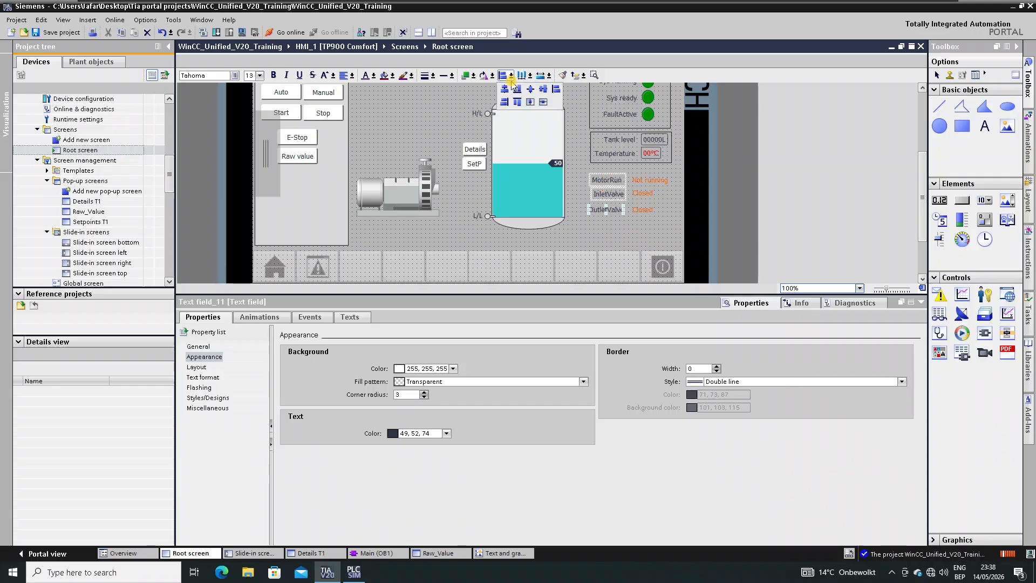
{"action": "left_click", "coordinate": [506, 101]}
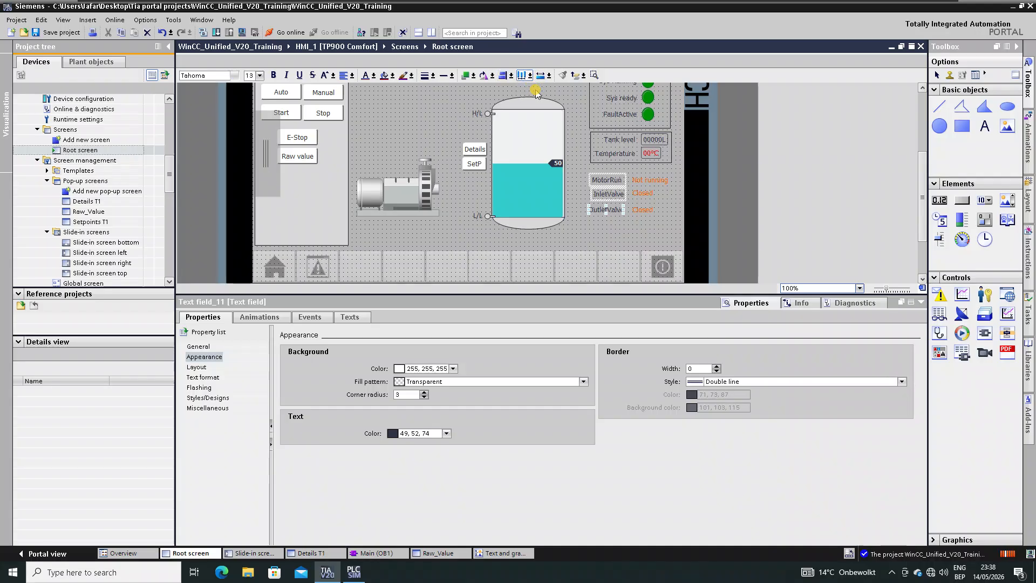
- Select the Closed, Closed and Not running values together, then clear the selection
{"action": "left_click", "coordinate": [639, 209]}
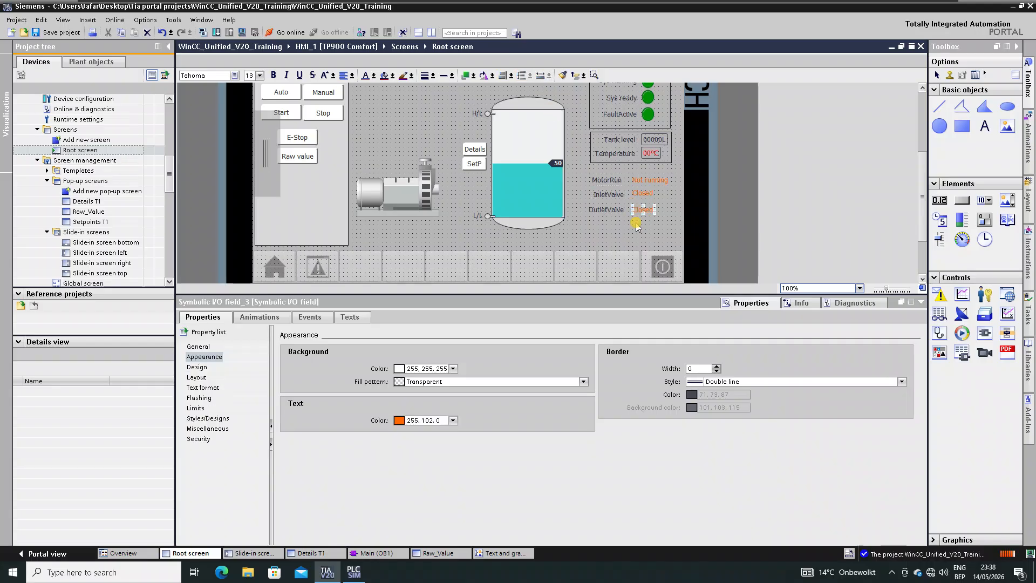
{"action": "left_click", "coordinate": [644, 193]}
{"action": "left_click", "coordinate": [649, 180], "text": "ctrl"}
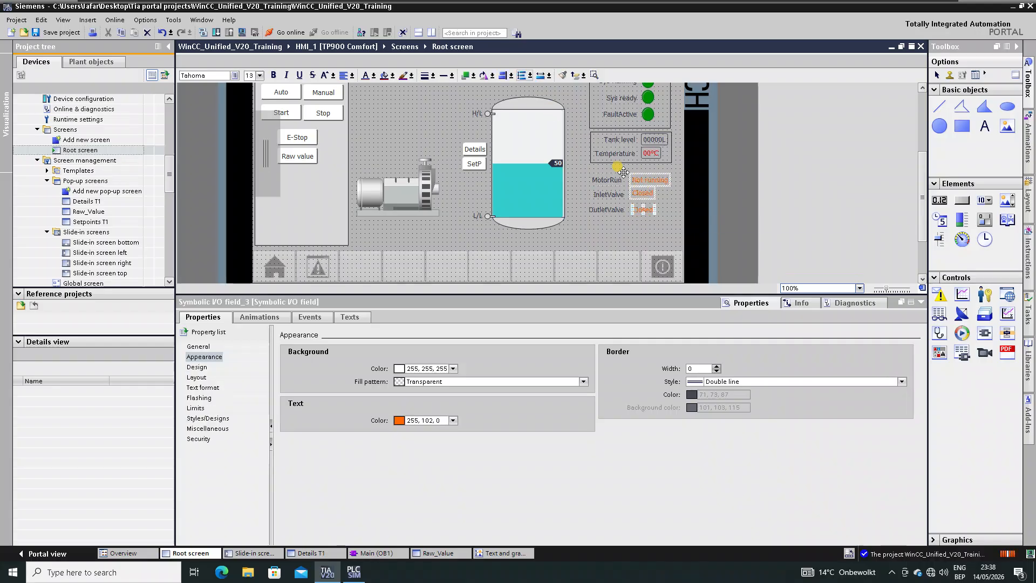
{"action": "left_click", "coordinate": [606, 232]}
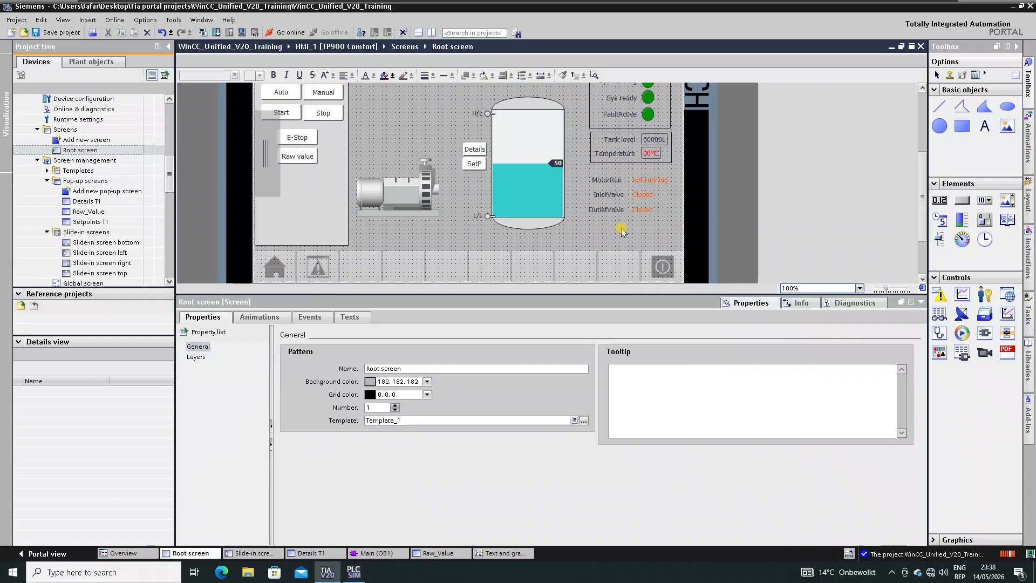
- Move and stretch the Tank level/Temperature frame down to enclose the motor and valve rows
{"action": "left_click", "coordinate": [634, 161]}
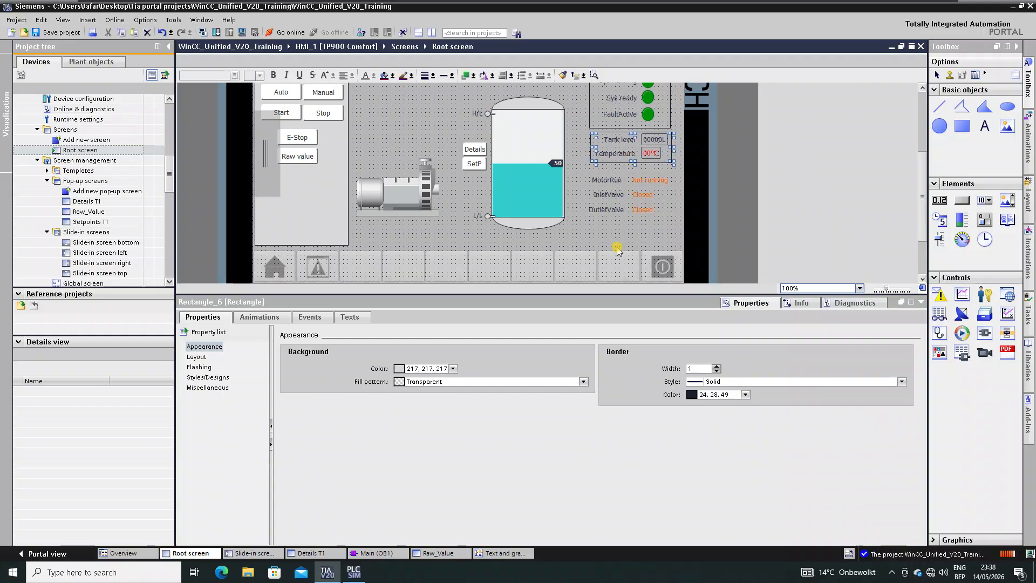
{"action": "left_click", "coordinate": [626, 165]}
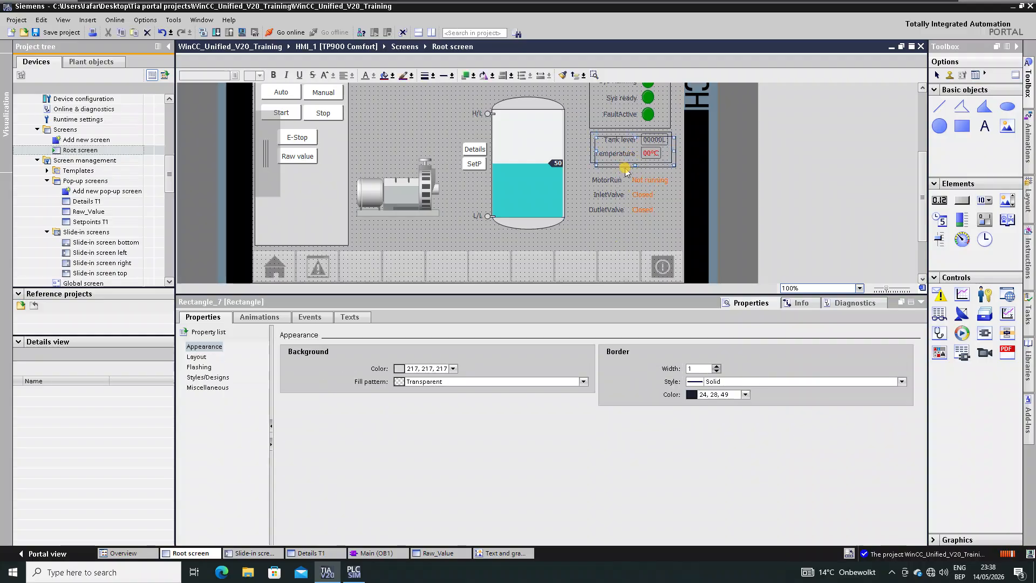
{"action": "left_click_drag", "start_coordinate": [625, 170], "coordinate": [624, 214]}
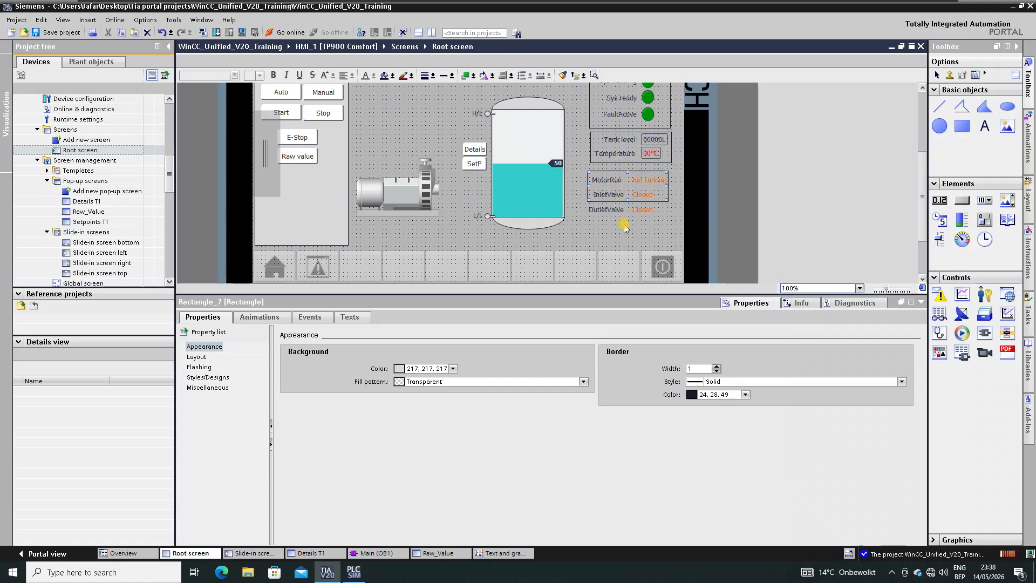
{"action": "key", "text": "Right"}
{"action": "key", "text": "Right"}
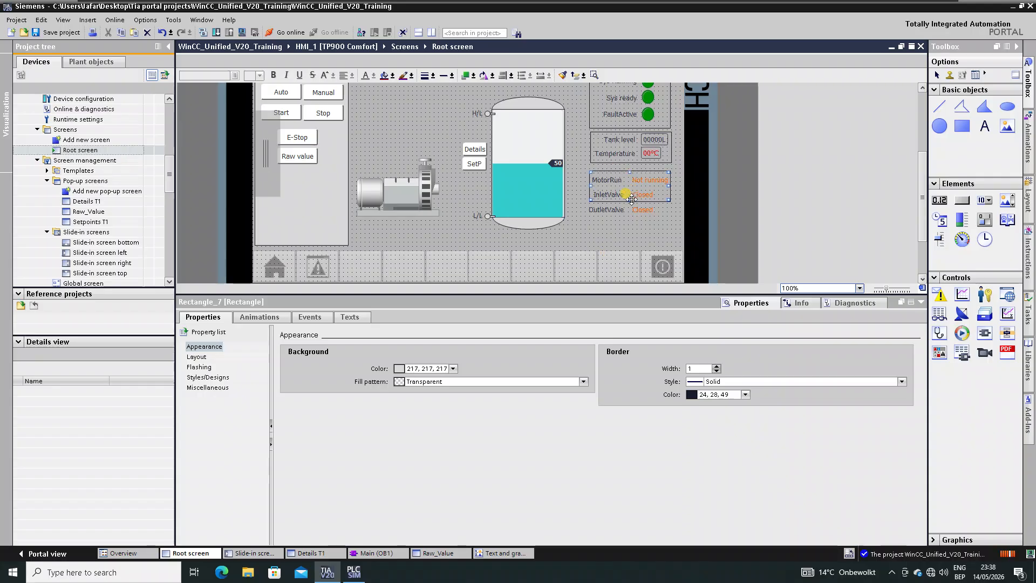
{"action": "left_click_drag", "start_coordinate": [630, 200], "coordinate": [632, 217]}
{"action": "left_click", "coordinate": [635, 241]}
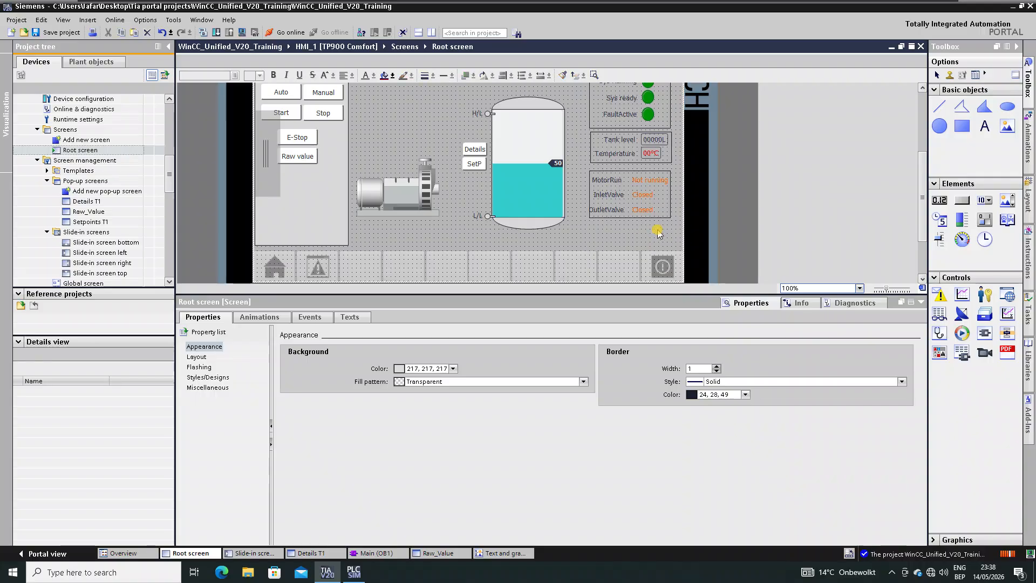
- Select the OutletValve and InletValve labels together
{"action": "left_click", "coordinate": [669, 173]}
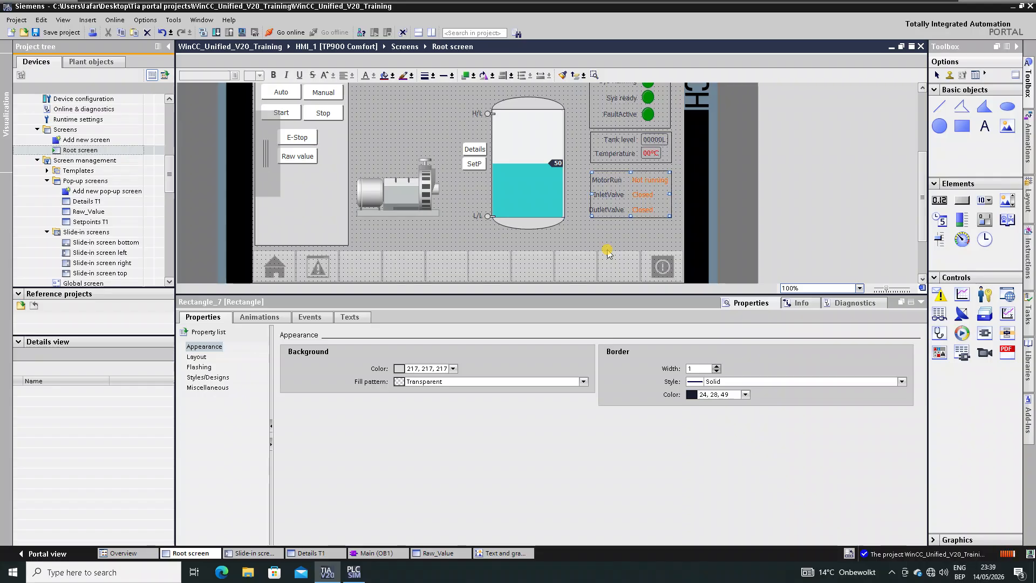
{"action": "left_click", "coordinate": [623, 243]}
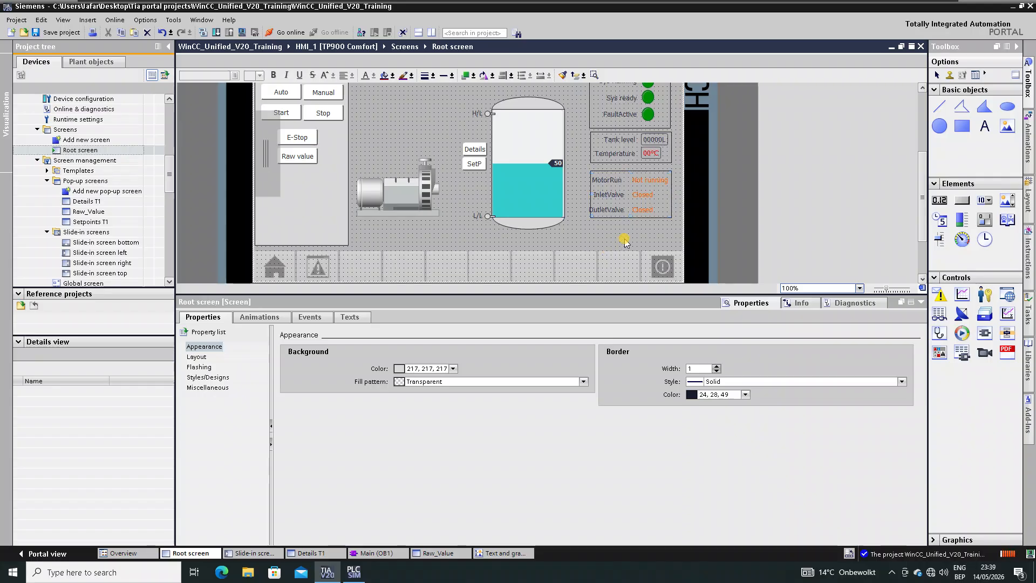
{"action": "left_click", "coordinate": [609, 209]}
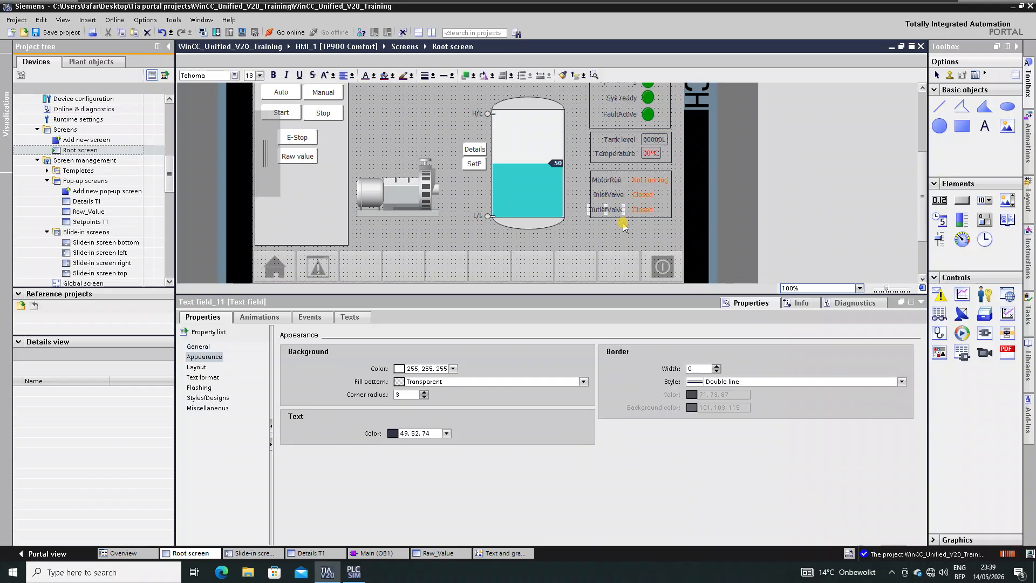
{"action": "left_click", "coordinate": [613, 197], "text": "ctrl"}
- Nudge the MotorRun, InletValve and OutletValve labels slightly right
{"action": "left_click", "coordinate": [607, 180], "text": "ctrl"}
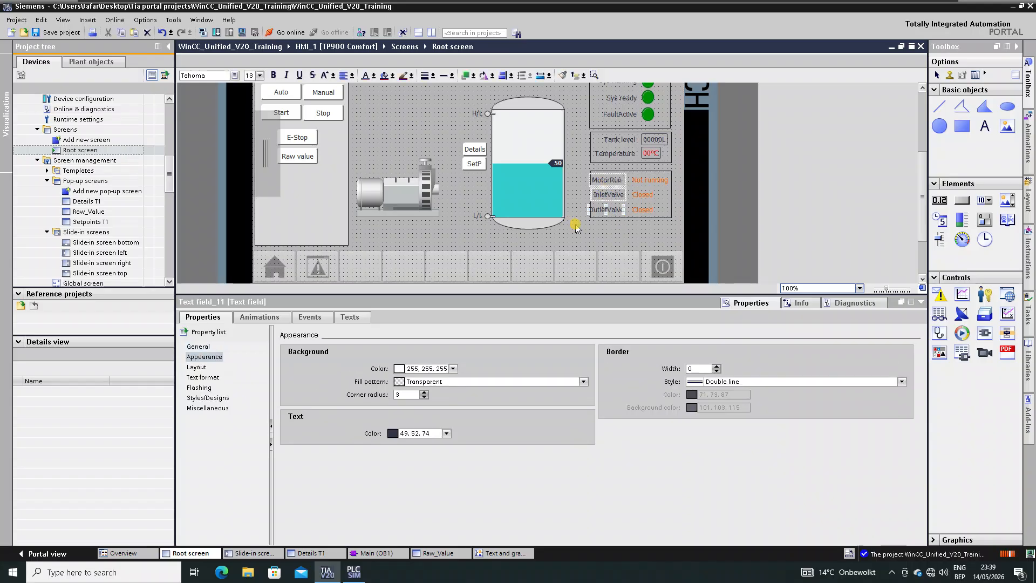
{"action": "key", "text": "Right"}
{"action": "key", "text": "Right"}
{"action": "key", "text": "Right"}
{"action": "key", "text": "Right"}
{"action": "key", "text": "Right"}
{"action": "key", "text": "Right"}
{"action": "key", "text": "Right"}
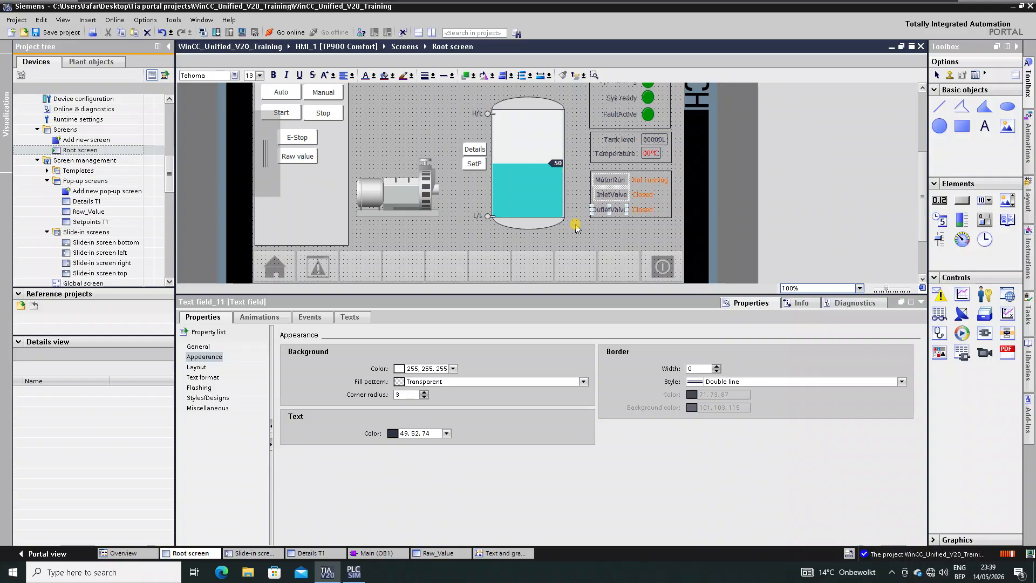
{"action": "left_click", "coordinate": [603, 232]}
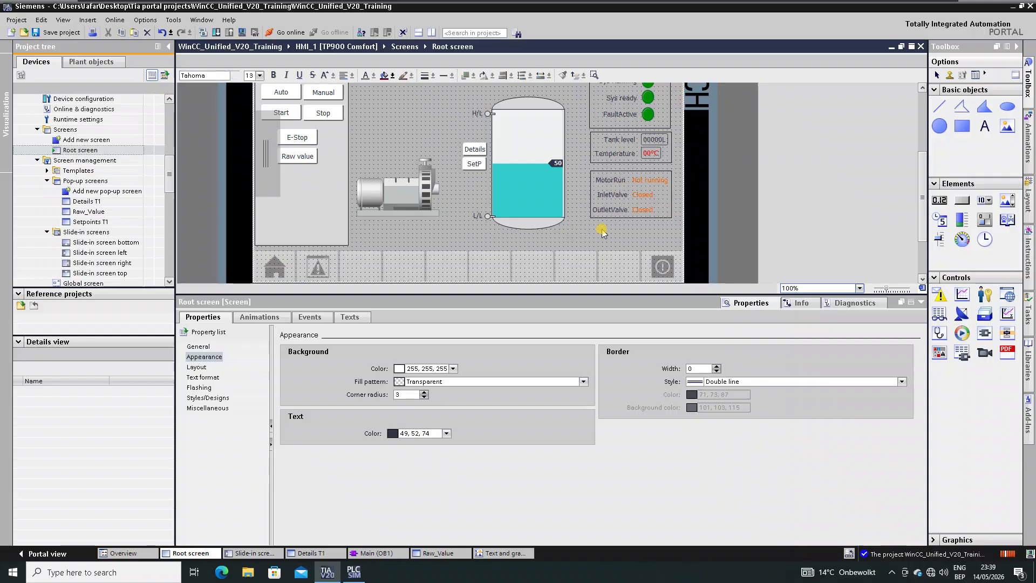
{"action": "left_click", "coordinate": [618, 208]}
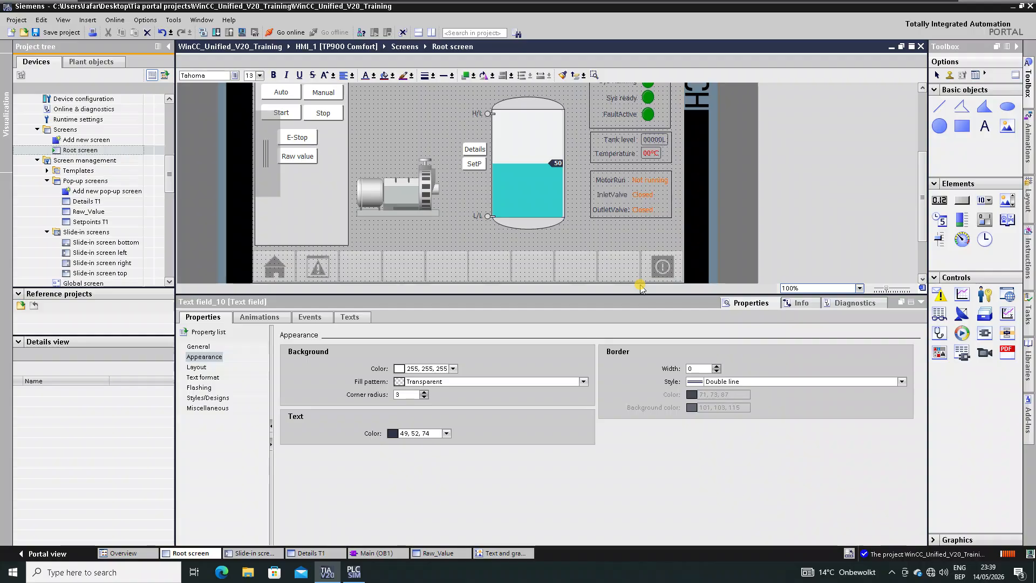
{"action": "left_click", "coordinate": [624, 180]}
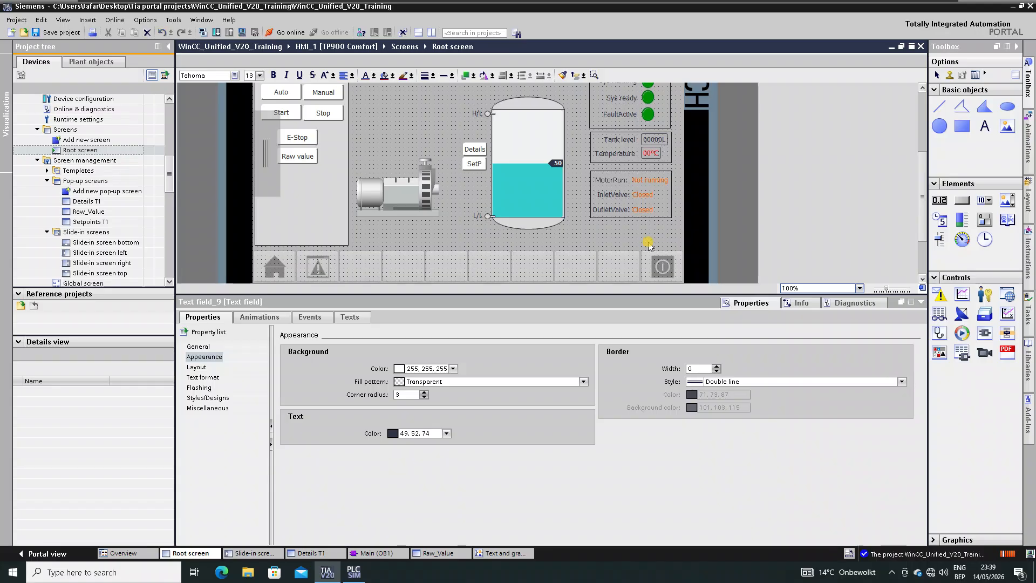
{"action": "left_click", "coordinate": [620, 231]}
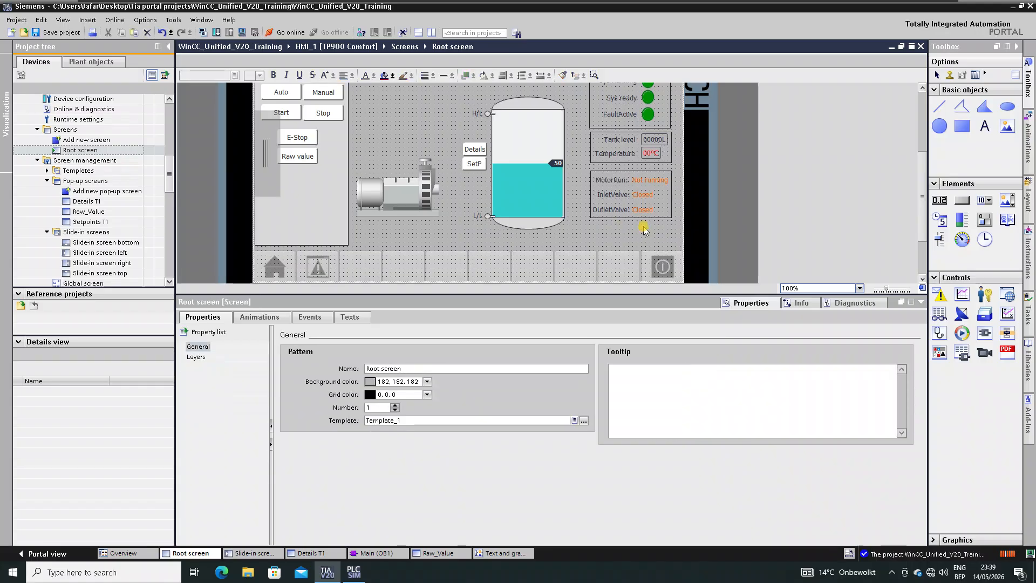
- Rename the motor label to 'Pump:' and right-align it with the valve labels
{"action": "left_click", "coordinate": [613, 180]}
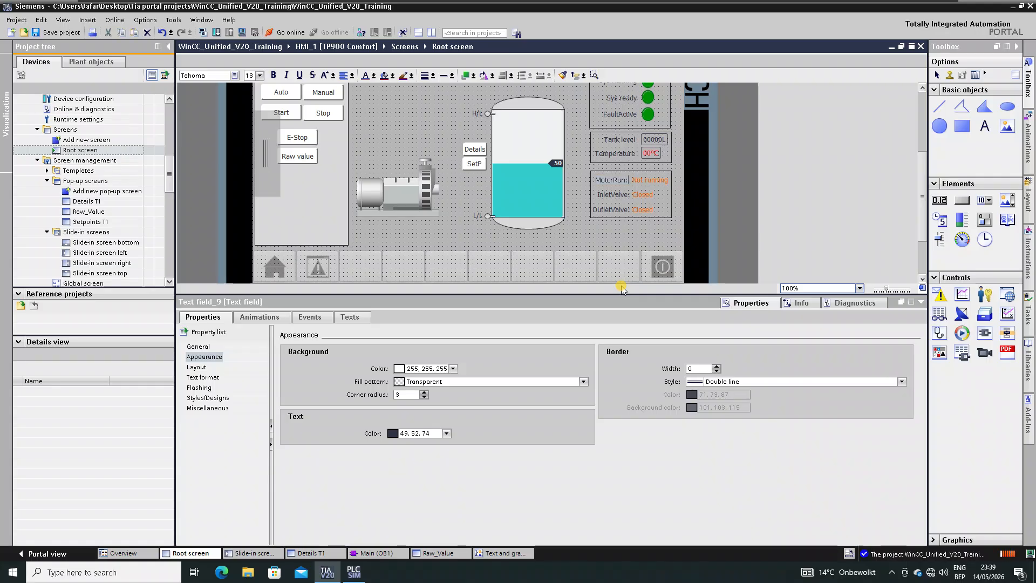
{"action": "key", "text": "BackSpace"}
{"action": "key", "text": "BackSpace"}
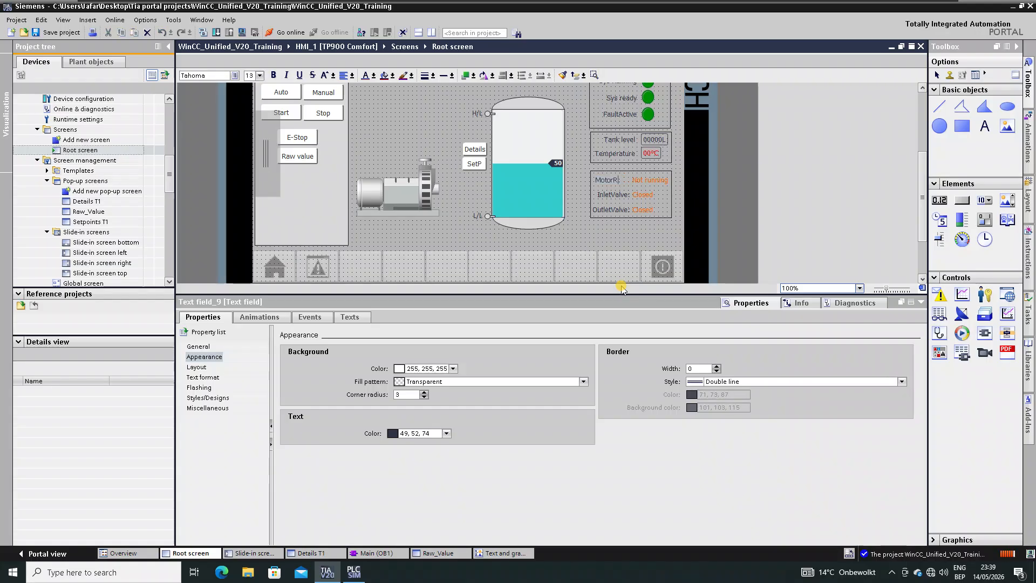
{"action": "left_click", "coordinate": [612, 252]}
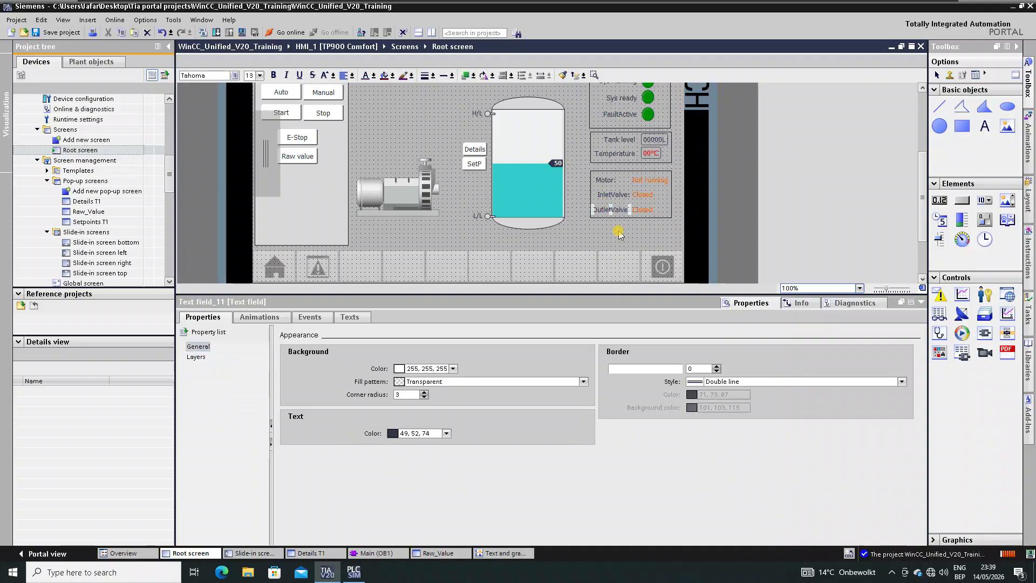
{"action": "left_click", "coordinate": [605, 195], "text": "ctrl"}
{"action": "left_click", "coordinate": [605, 180], "text": "ctrl"}
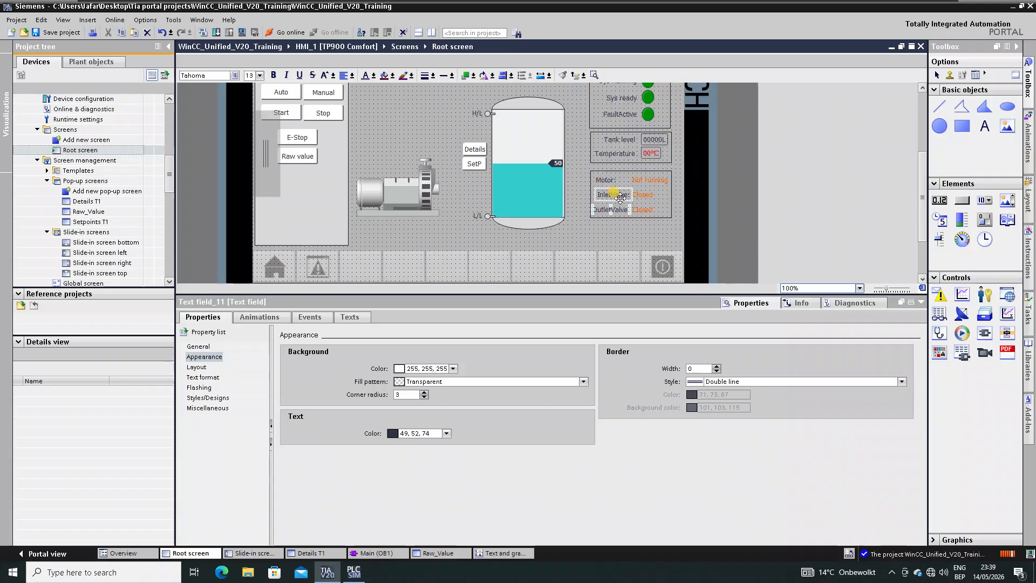
{"action": "left_click", "coordinate": [503, 76]}
{"action": "left_click", "coordinate": [613, 240]}
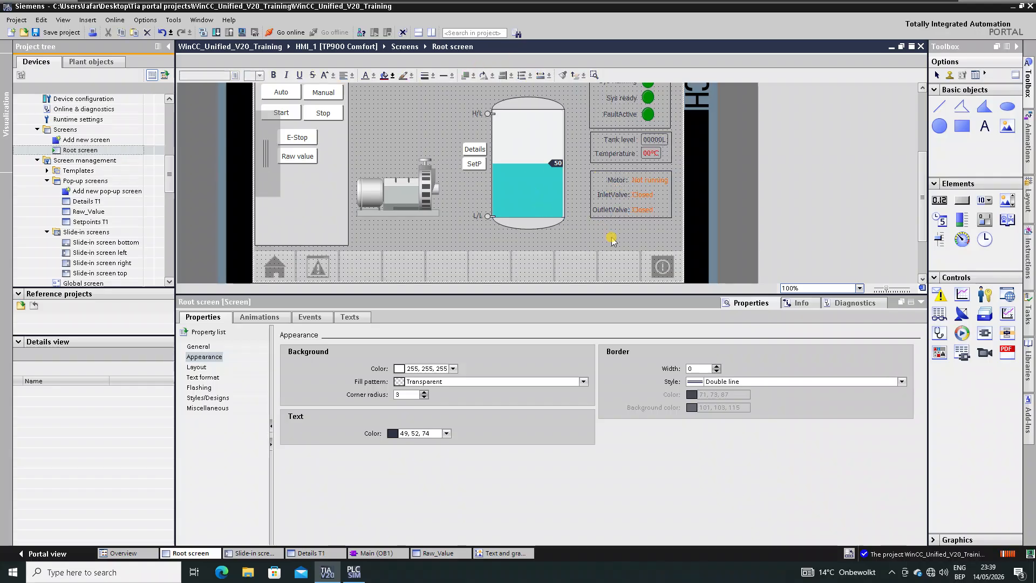
{"action": "left_click", "coordinate": [614, 180]}
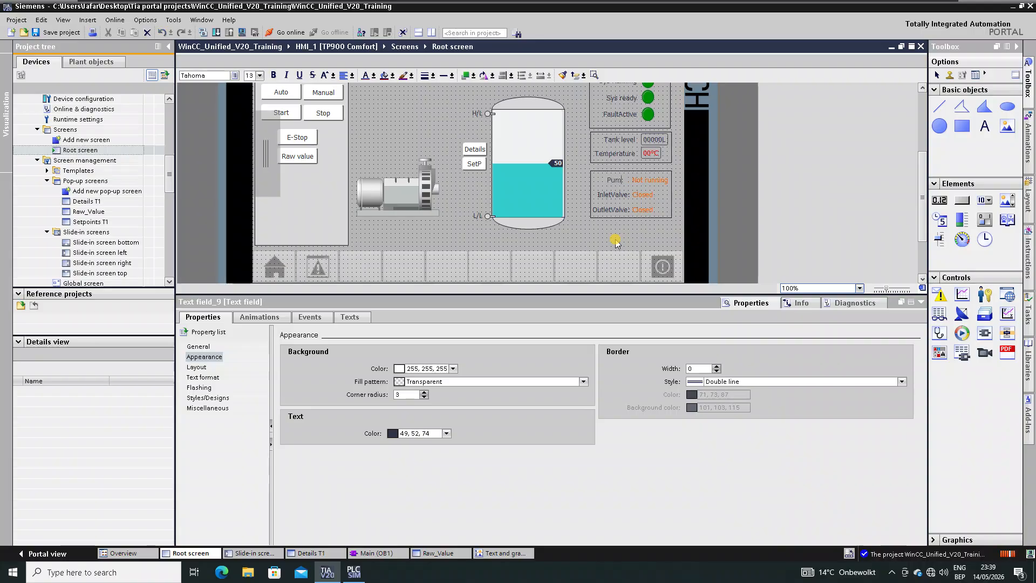
{"action": "left_click", "coordinate": [626, 240]}
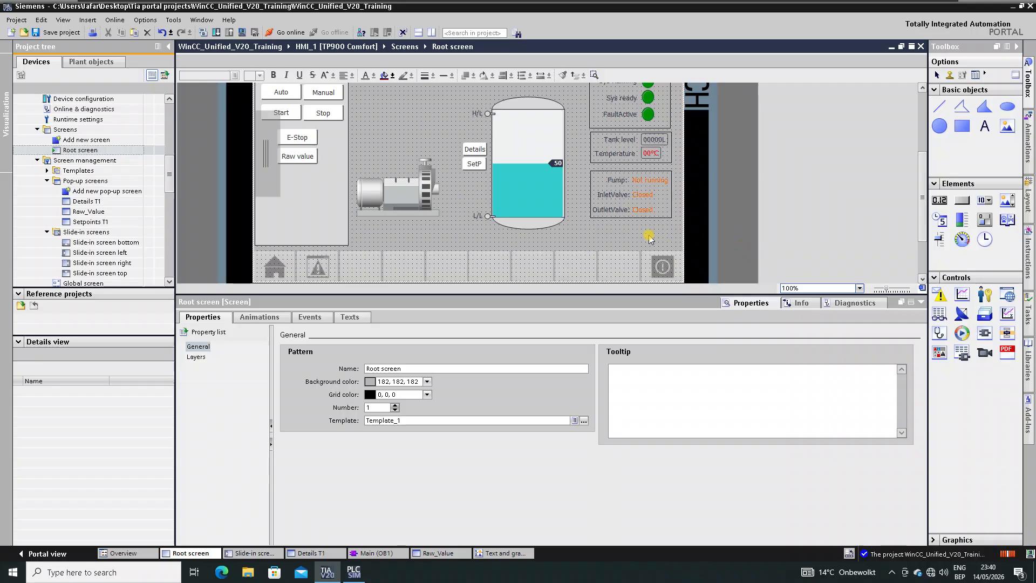
- Save the project and review the FB_MixingTank call in Main [OB1] Network 1
{"action": "left_click", "coordinate": [50, 34]}
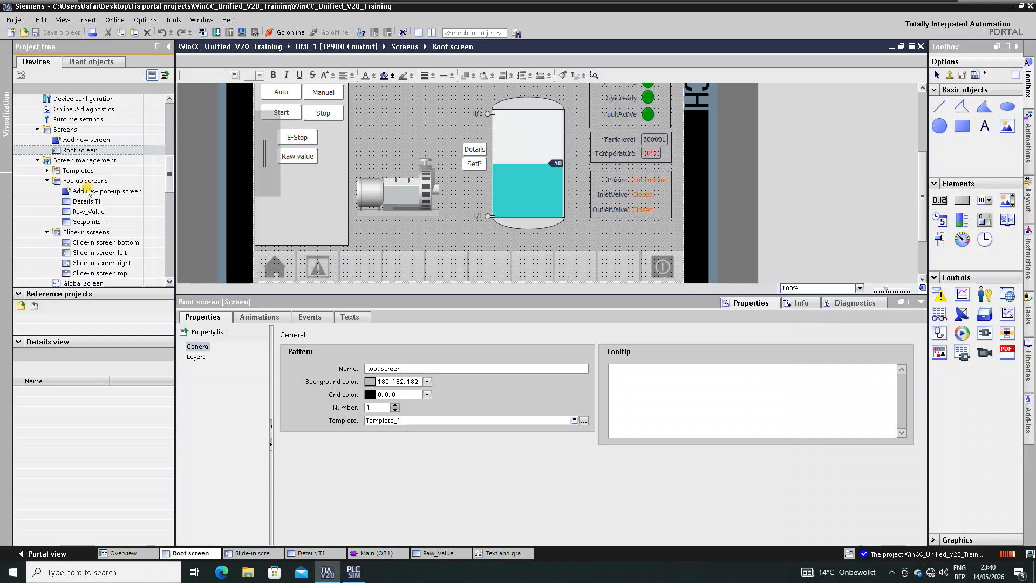
{"action": "left_click", "coordinate": [111, 211]}
{"action": "scroll", "coordinate": [112, 211], "scroll_direction": "up", "scroll_amount": 9}
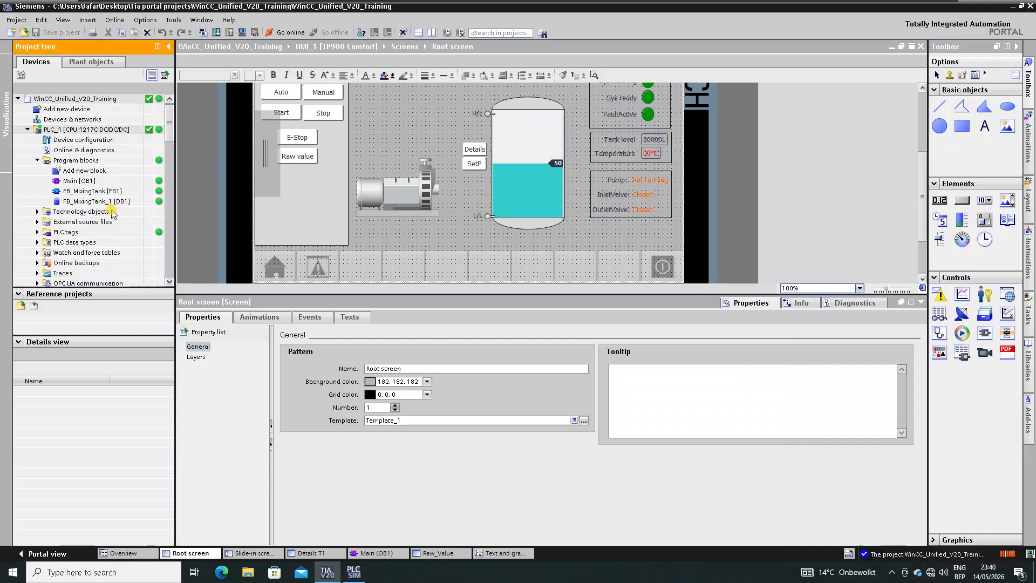
{"action": "left_click", "coordinate": [74, 181]}
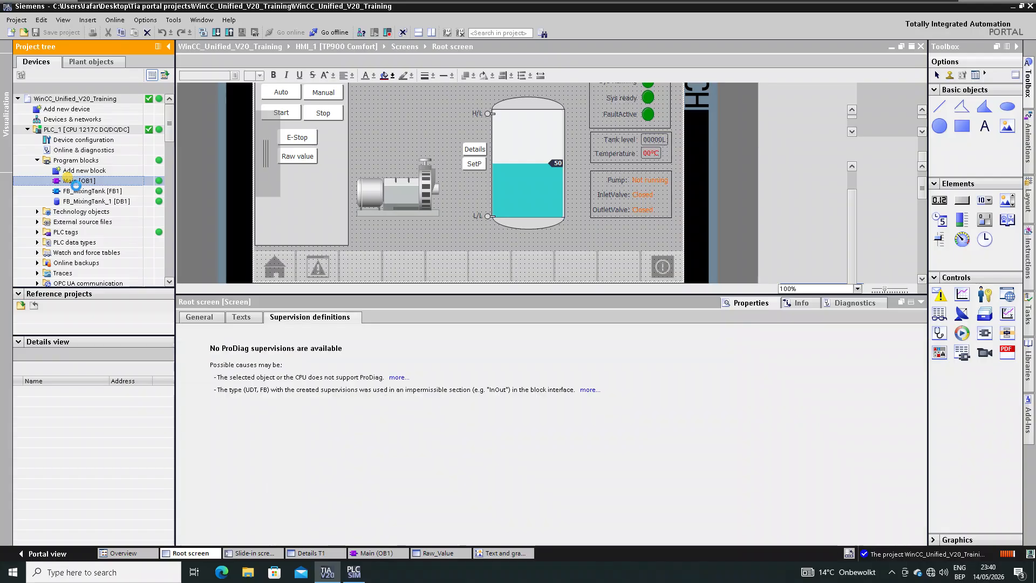
{"action": "double_click", "coordinate": [75, 182]}
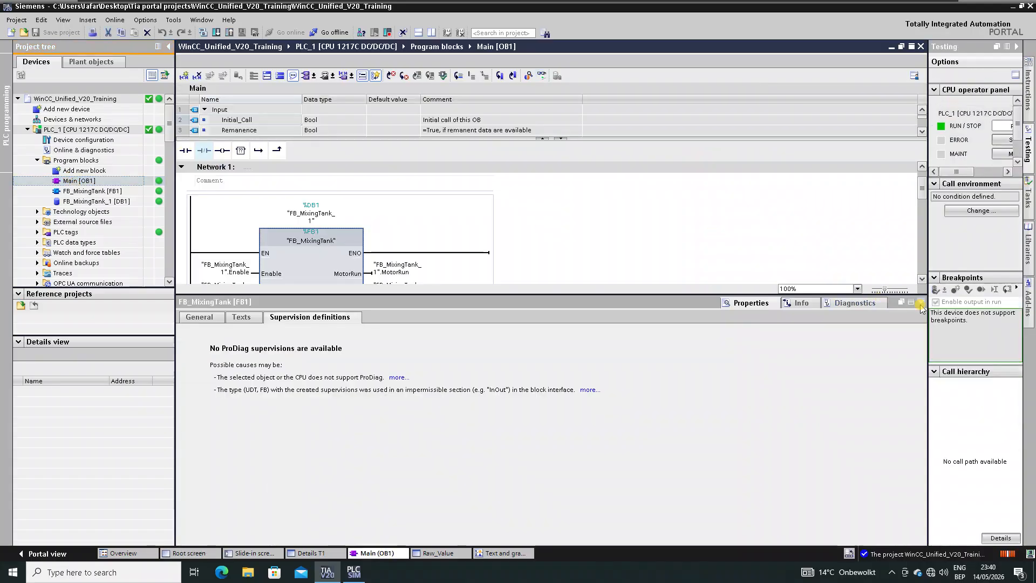
{"action": "left_click", "coordinate": [921, 302]}
{"action": "scroll", "coordinate": [454, 352], "scroll_direction": "down", "scroll_amount": 2}
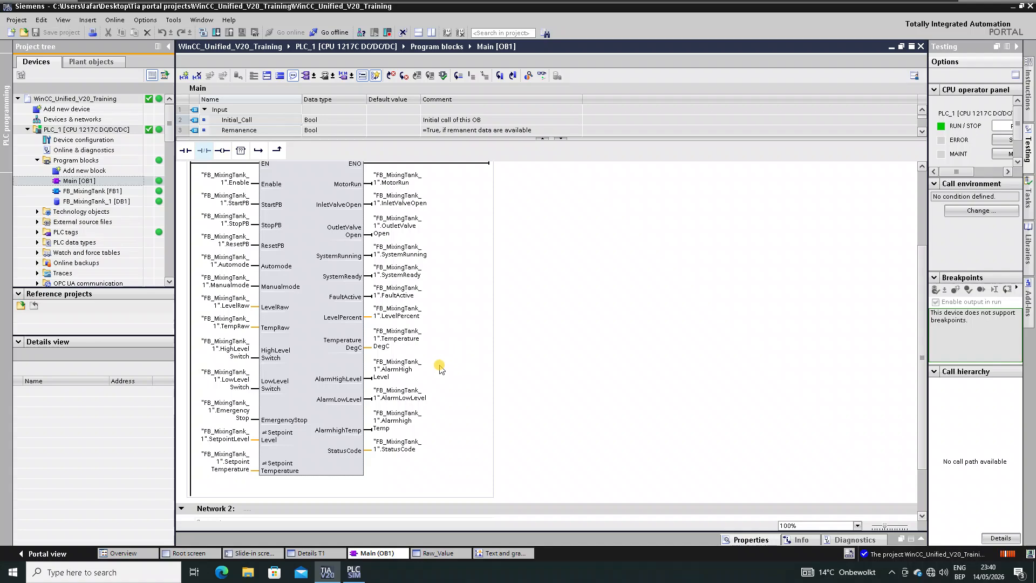
{"action": "left_click", "coordinate": [340, 219]}
- Compile the HMI_1 TP900 Comfort device
{"action": "left_click", "coordinate": [114, 232]}
{"action": "scroll", "coordinate": [124, 216], "scroll_direction": "down", "scroll_amount": 5}
{"action": "scroll", "coordinate": [124, 216], "scroll_direction": "down", "scroll_amount": 1}
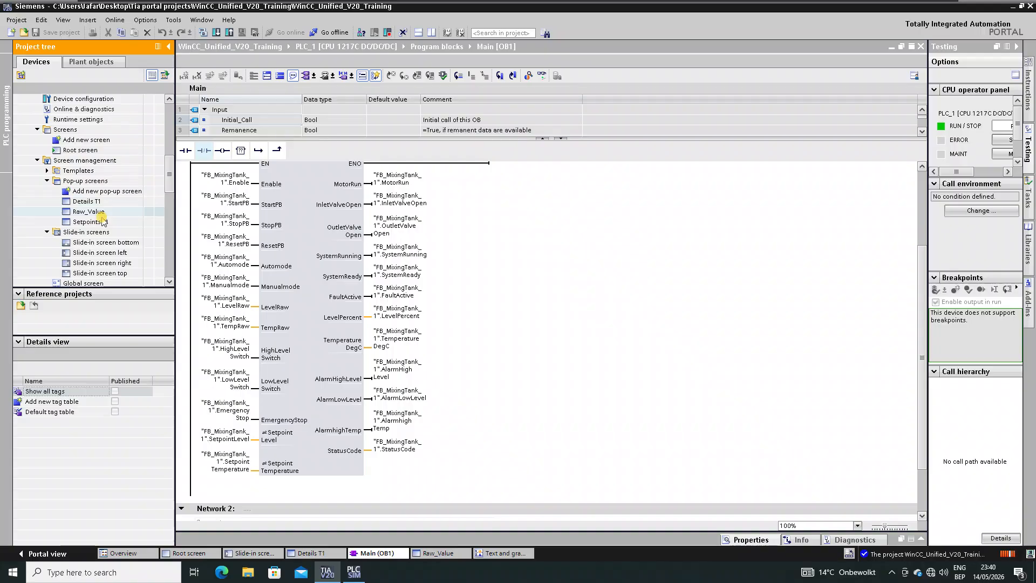
{"action": "scroll", "coordinate": [106, 216], "scroll_direction": "up", "scroll_amount": 2}
{"action": "scroll", "coordinate": [103, 219], "scroll_direction": "up", "scroll_amount": 3}
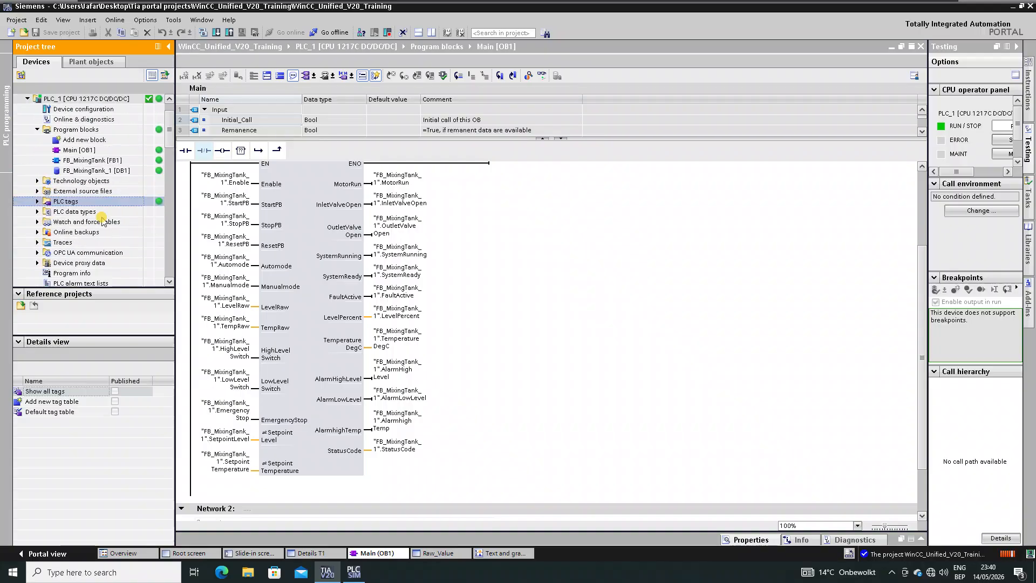
{"action": "scroll", "coordinate": [102, 219], "scroll_direction": "down", "scroll_amount": 10}
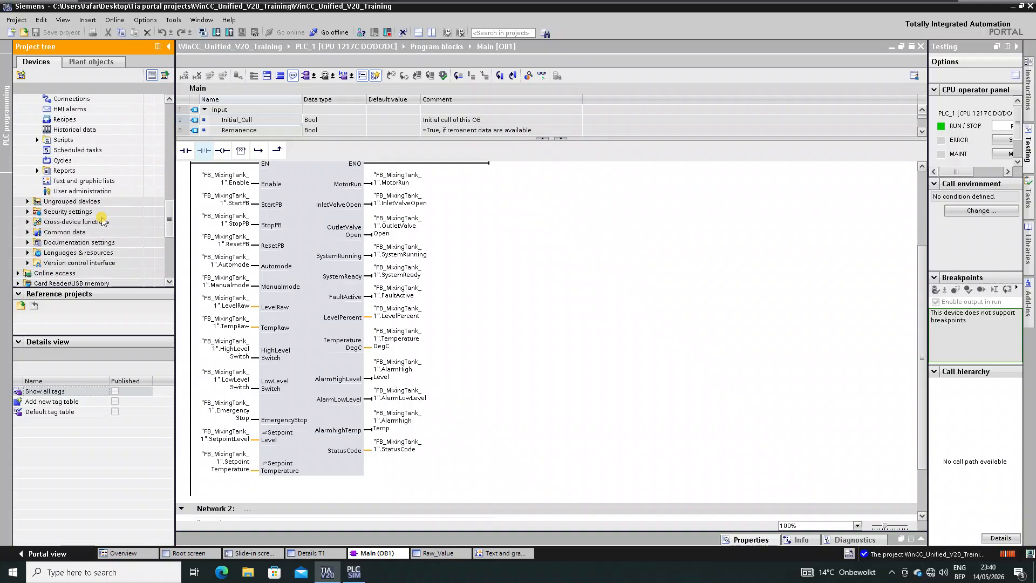
{"action": "scroll", "coordinate": [102, 222], "scroll_direction": "up", "scroll_amount": 6}
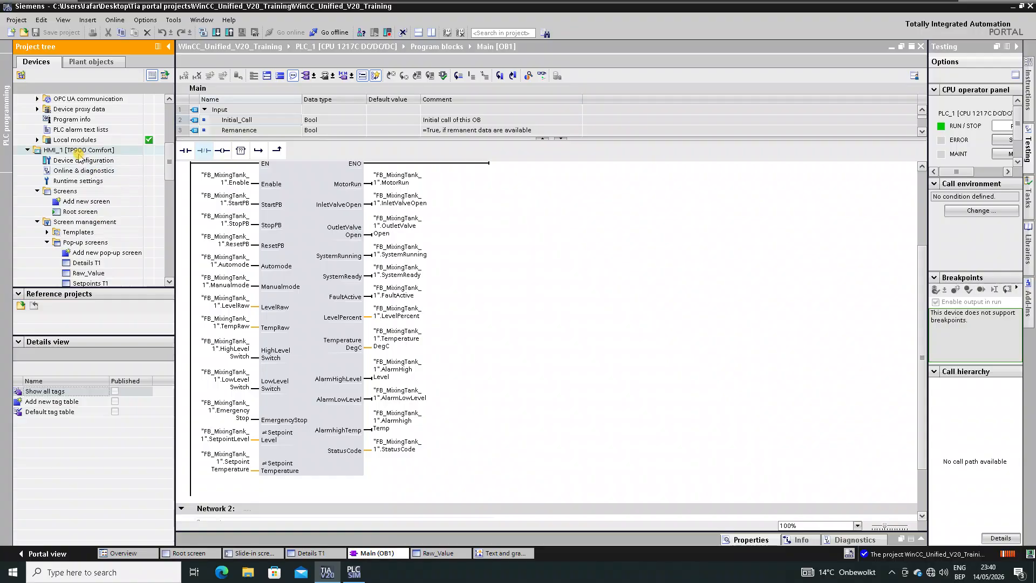
{"action": "left_click", "coordinate": [79, 151]}
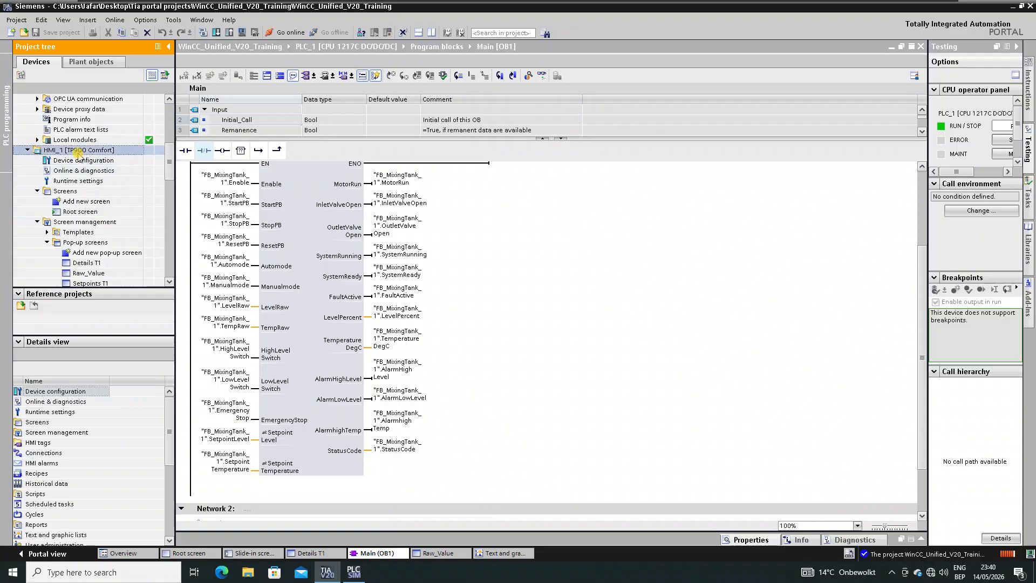
{"action": "left_click", "coordinate": [242, 32]}
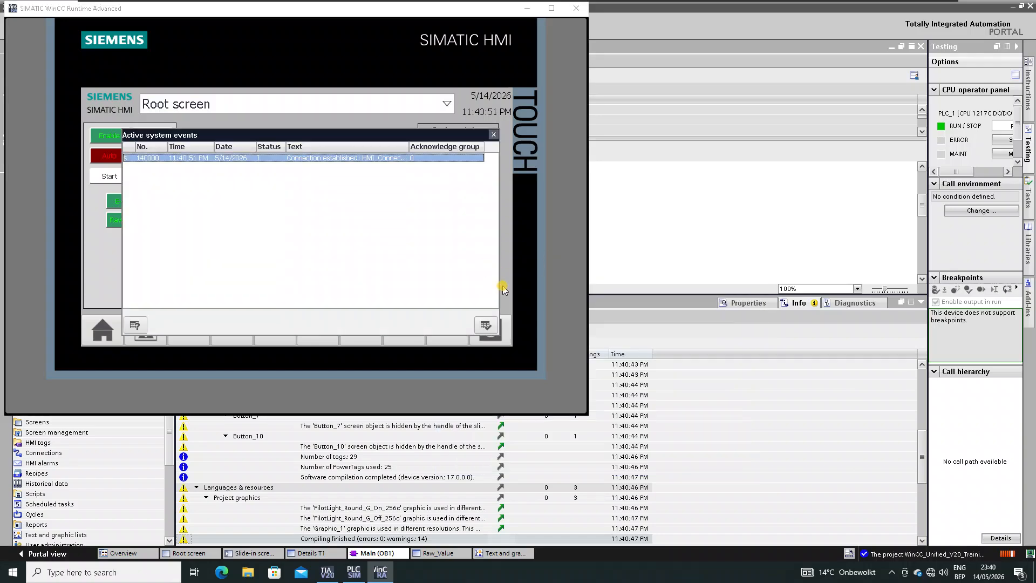
- Dismiss the Active system events notice, reposition the runtime window, and return to TIA Portal
{"action": "left_click", "coordinate": [493, 135]}
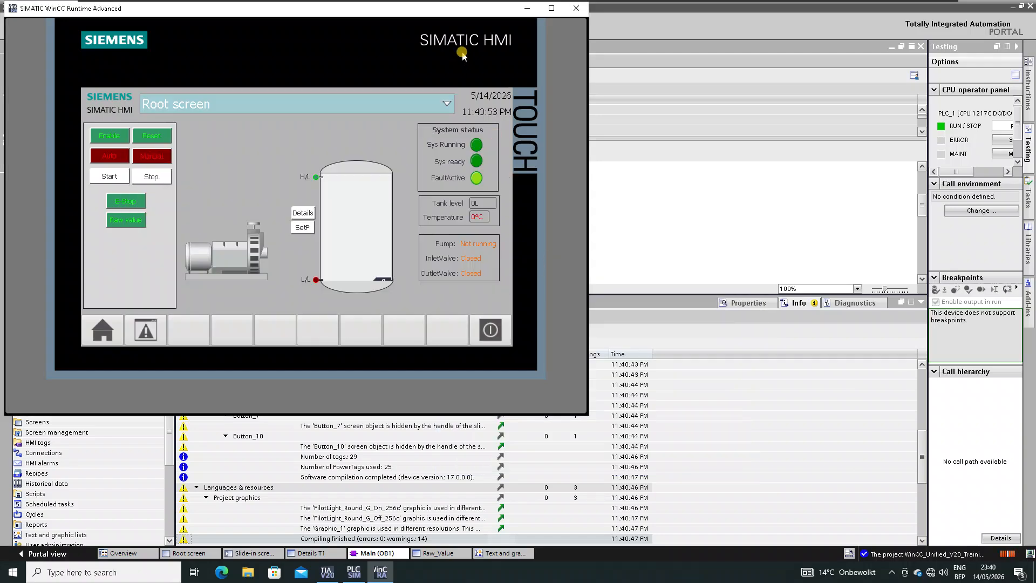
{"action": "left_click_drag", "start_coordinate": [390, 8], "coordinate": [603, 46]}
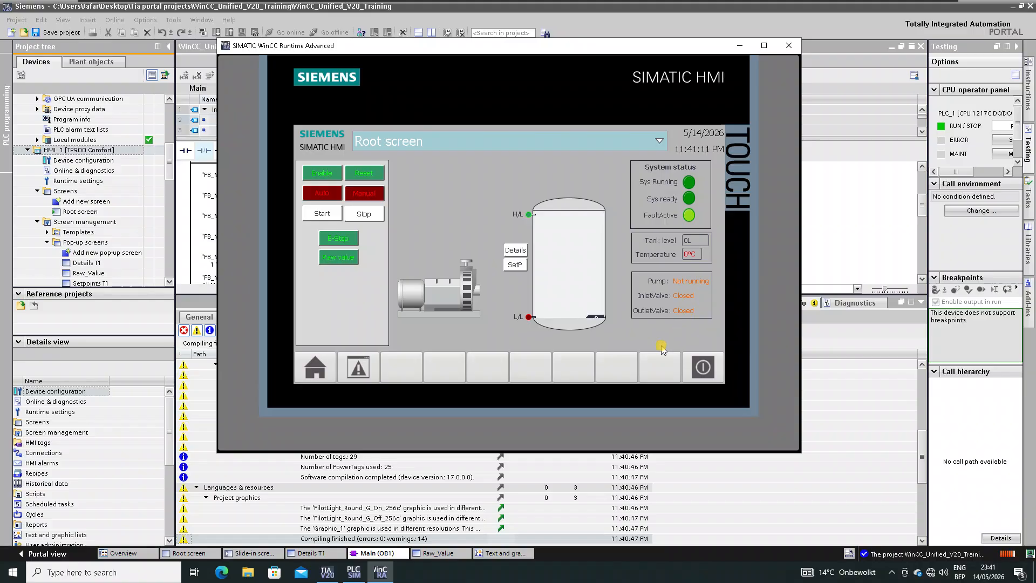
{"action": "left_click", "coordinate": [111, 191]}
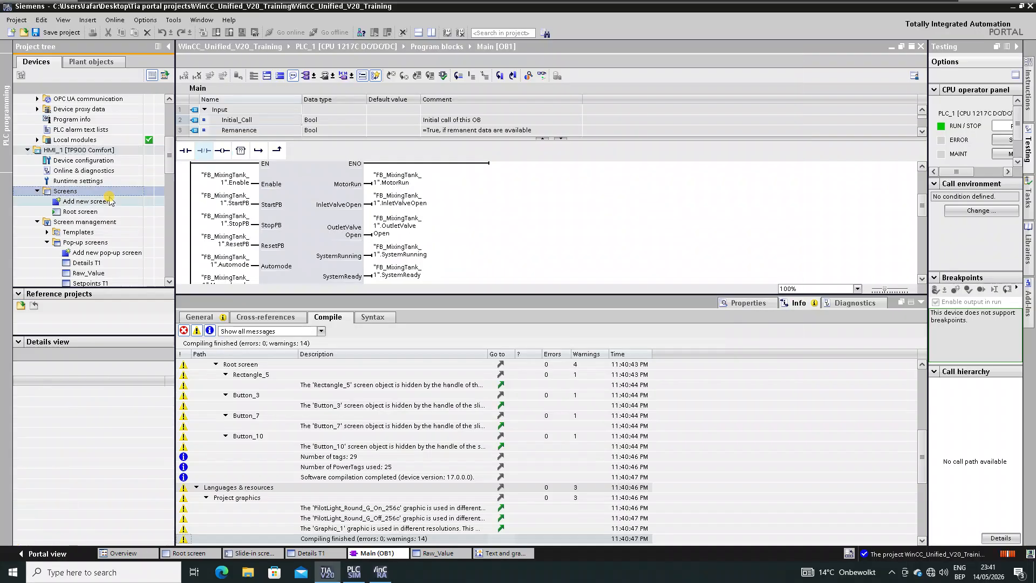
- Open the FB_MixingTank_1 [DB1] data block and monitor all its values live
{"action": "scroll", "coordinate": [110, 200], "scroll_direction": "up", "scroll_amount": 6}
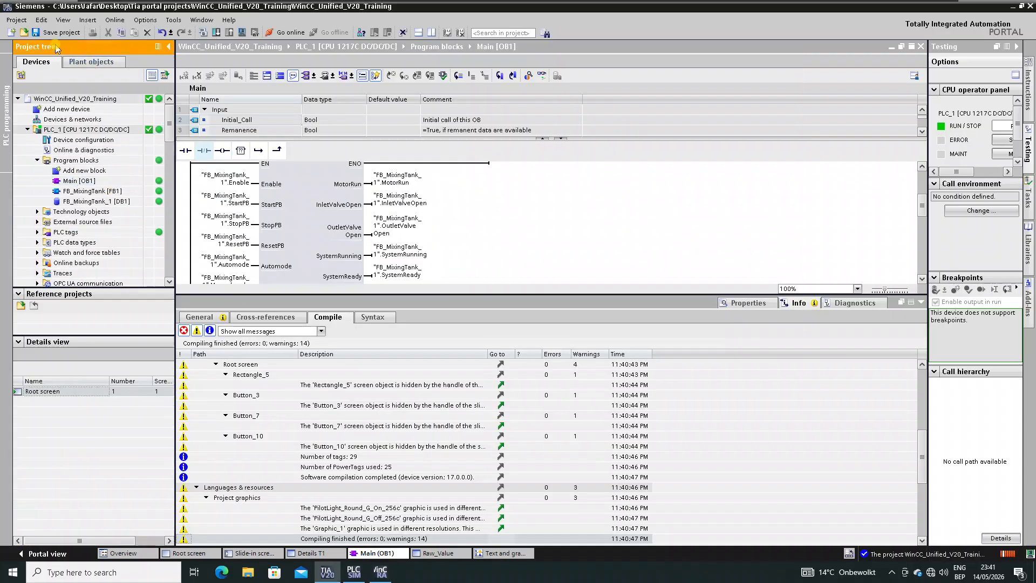
{"action": "double_click", "coordinate": [80, 201]}
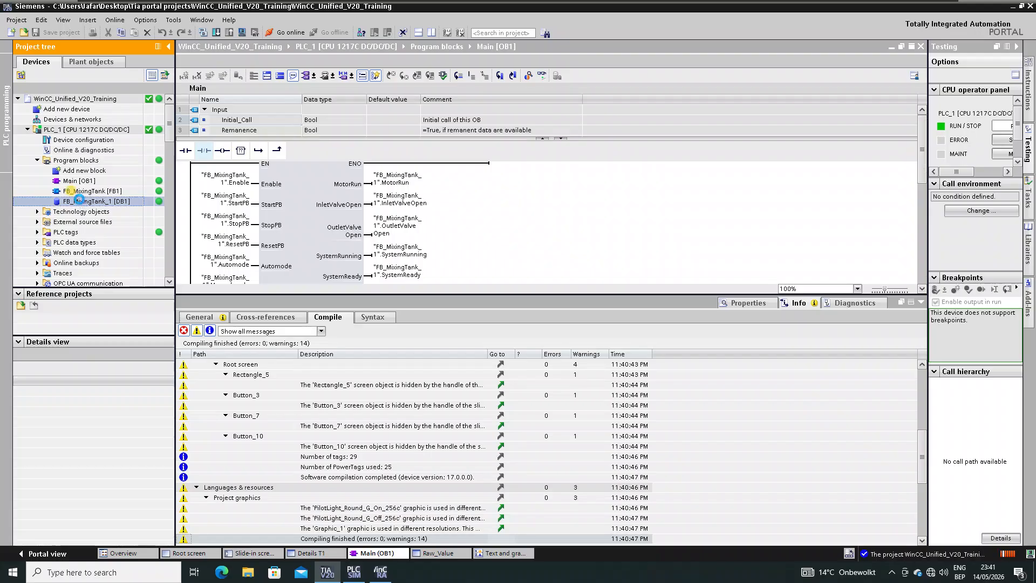
{"action": "left_click", "coordinate": [922, 303]}
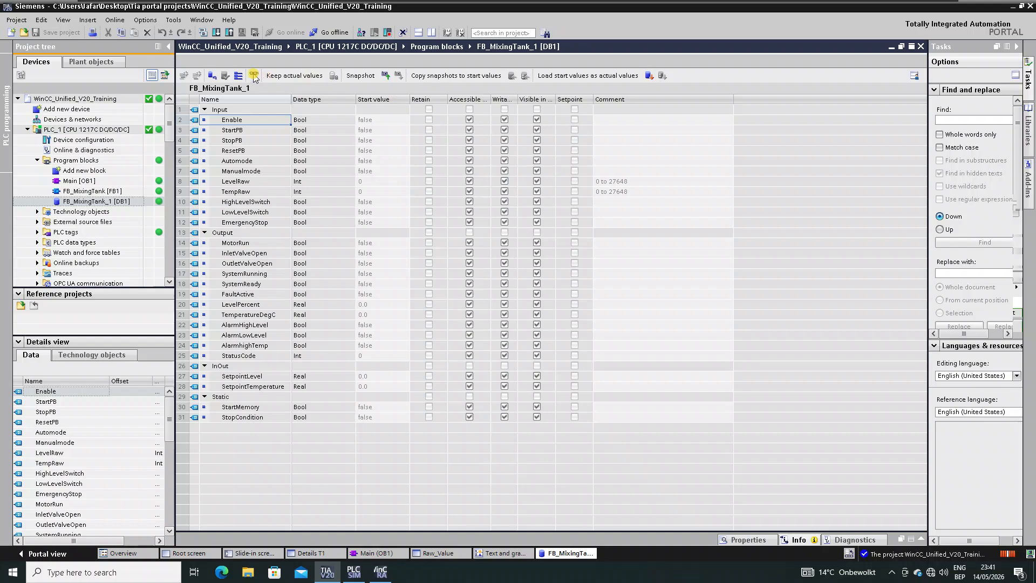
{"action": "left_click", "coordinate": [253, 75]}
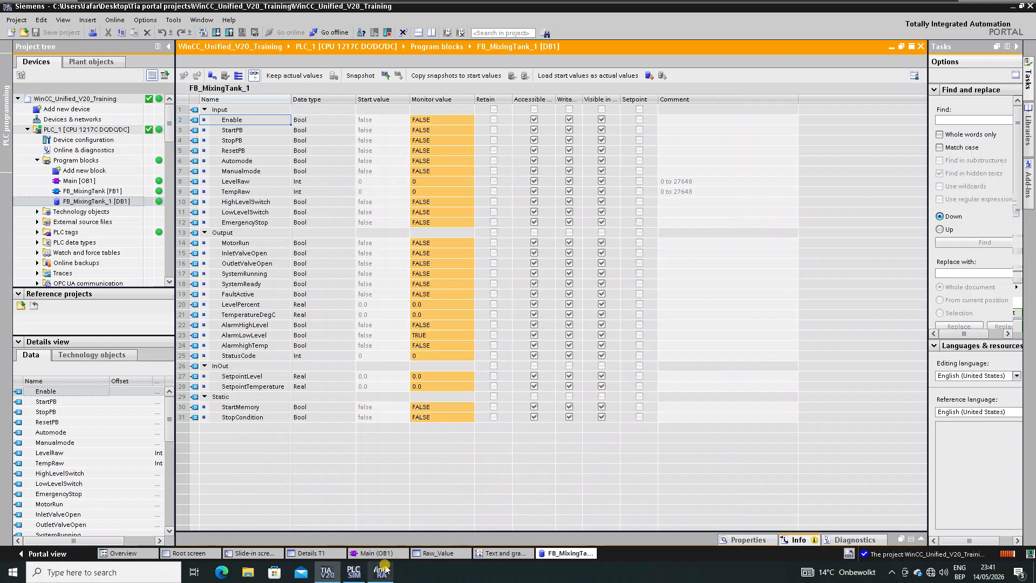
- Try modifying InletValveOpen, then move the runtime window aside to uncover the table
{"action": "right_click", "coordinate": [249, 254]}
{"action": "left_click", "coordinate": [281, 261]}
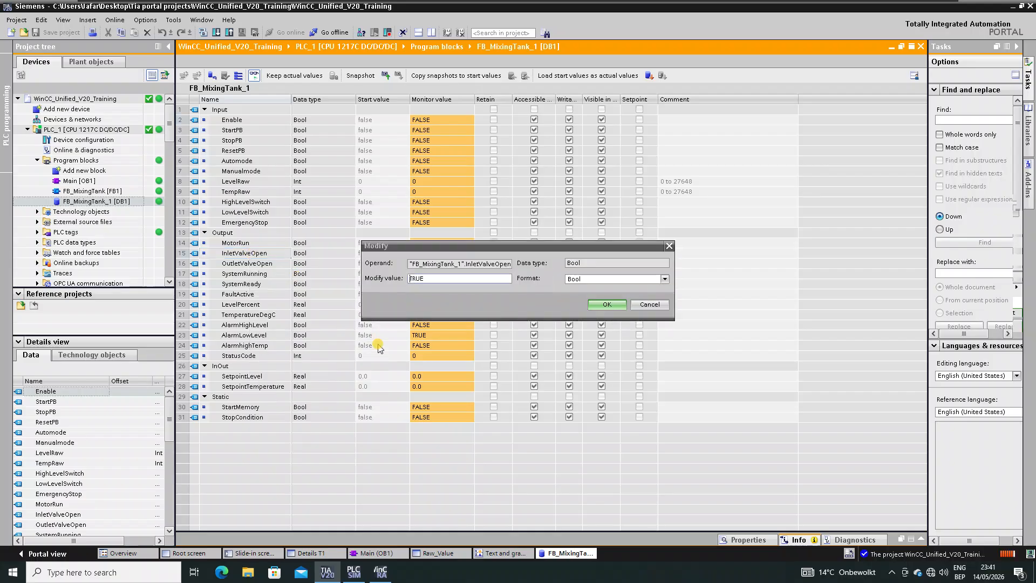
{"action": "key", "text": "Return"}
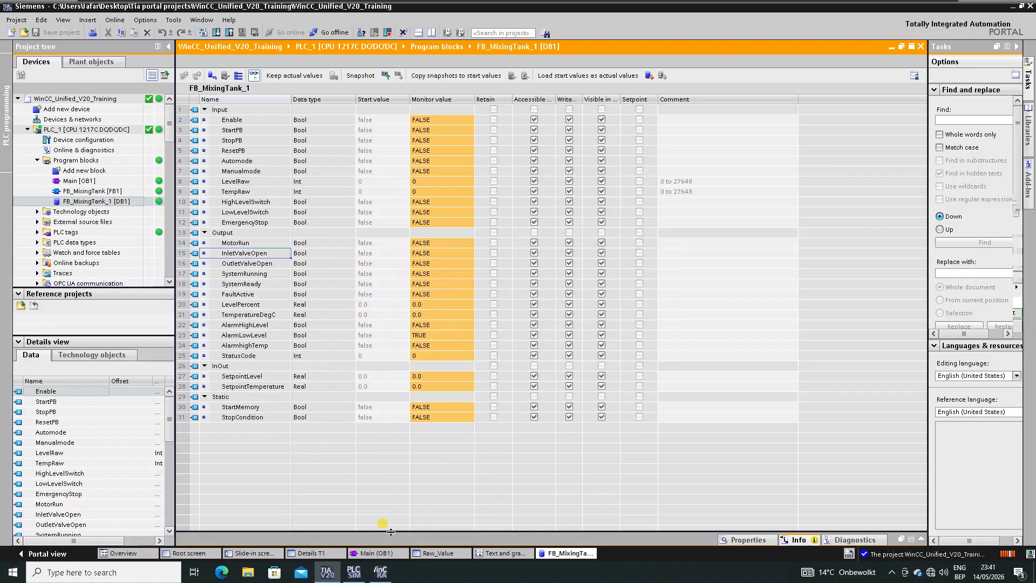
{"action": "left_click", "coordinate": [381, 572]}
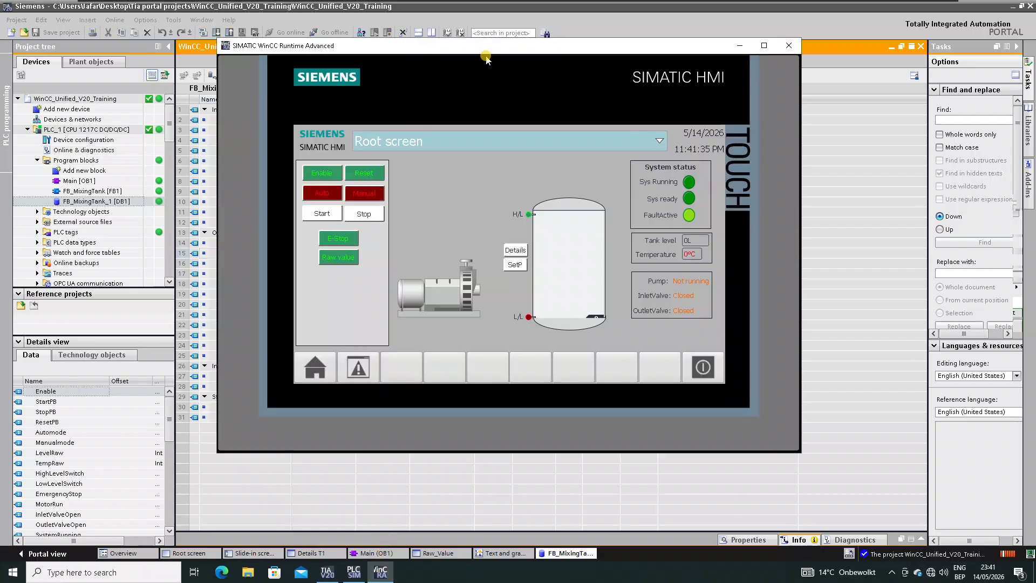
{"action": "left_click_drag", "start_coordinate": [486, 47], "coordinate": [632, 62]}
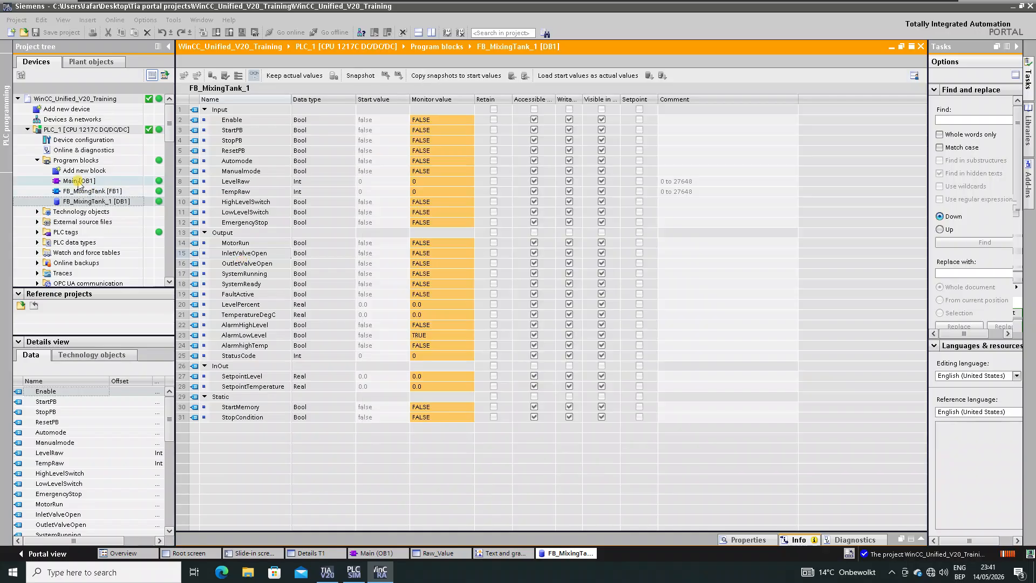
{"action": "left_click", "coordinate": [79, 183]}
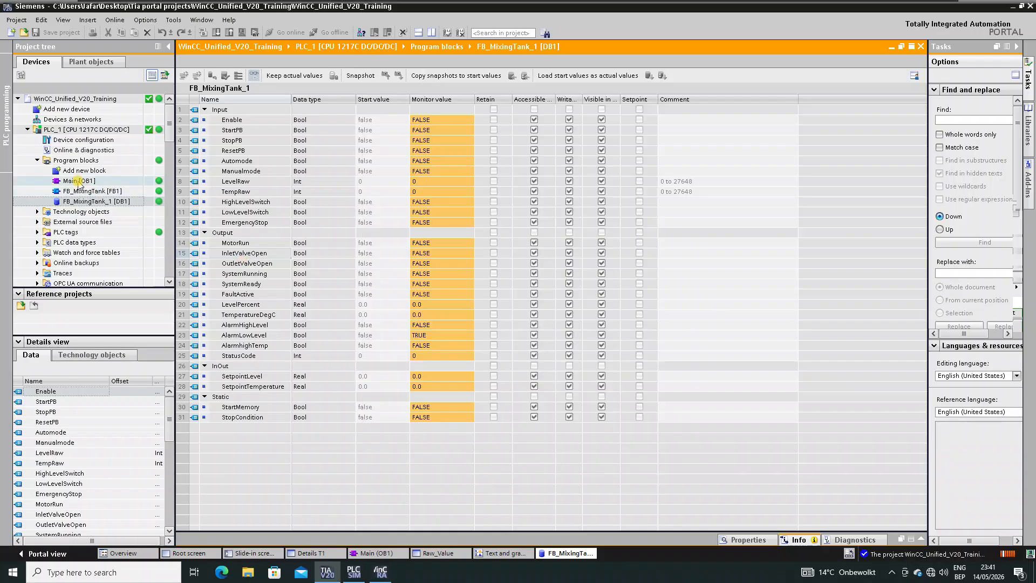
- Open Main [OB1] and force the Enable input to TRUE
{"action": "double_click", "coordinate": [79, 180]}
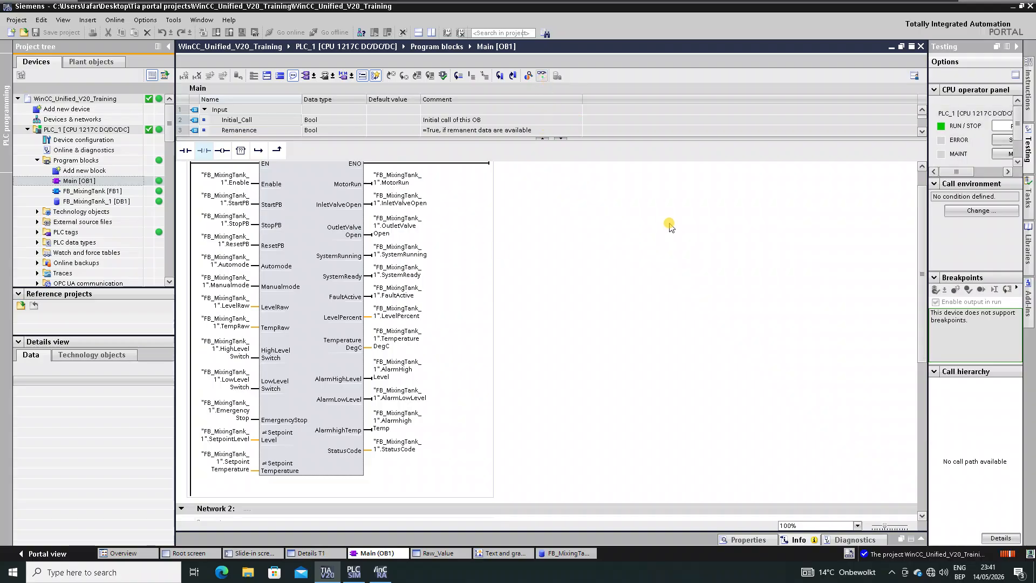
{"action": "scroll", "coordinate": [475, 334], "scroll_direction": "down", "scroll_amount": 3}
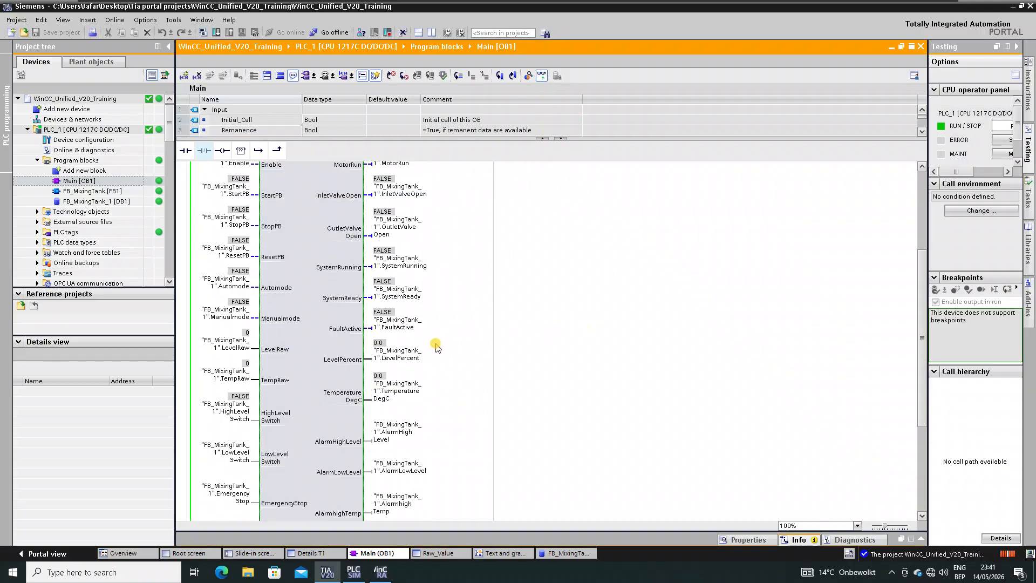
{"action": "scroll", "coordinate": [305, 389], "scroll_direction": "up", "scroll_amount": 3}
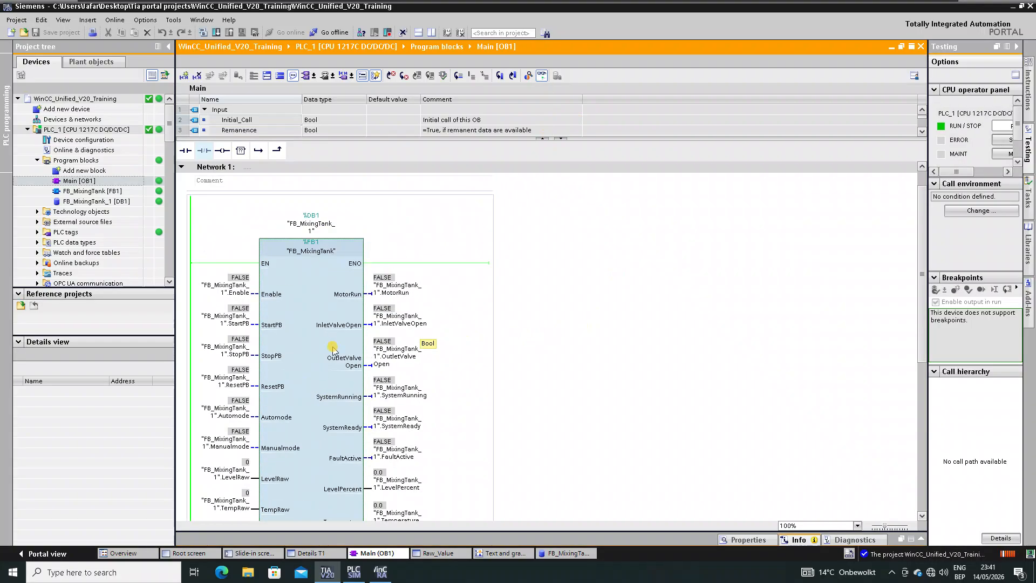
{"action": "right_click", "coordinate": [240, 294]}
{"action": "mouse_move", "coordinate": [286, 291]}
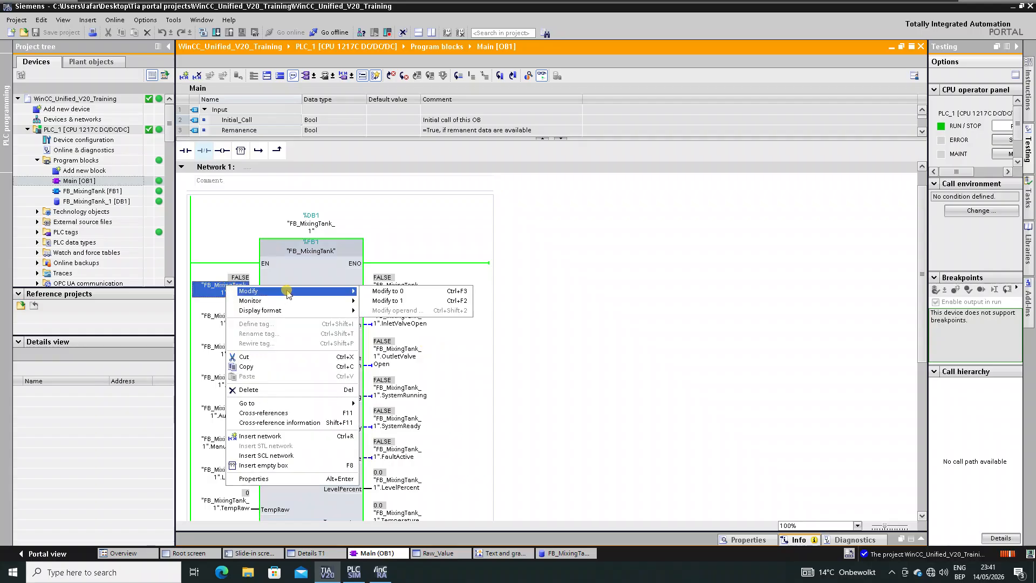
{"action": "left_click", "coordinate": [397, 301]}
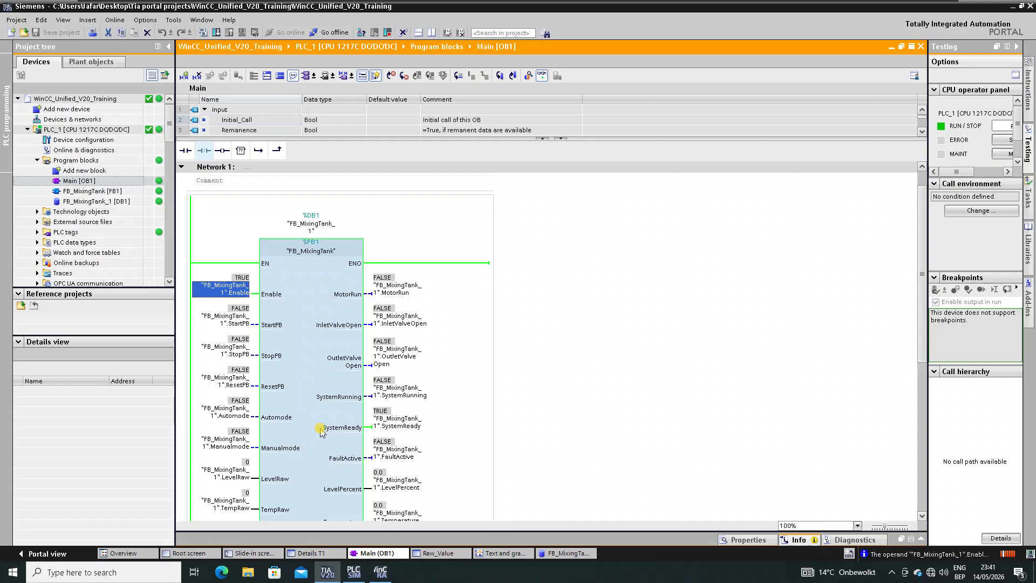
- Enter a new SetpointLevel value on the FB_MixingTank call via Modify operand
{"action": "scroll", "coordinate": [297, 414], "scroll_direction": "down", "scroll_amount": 3}
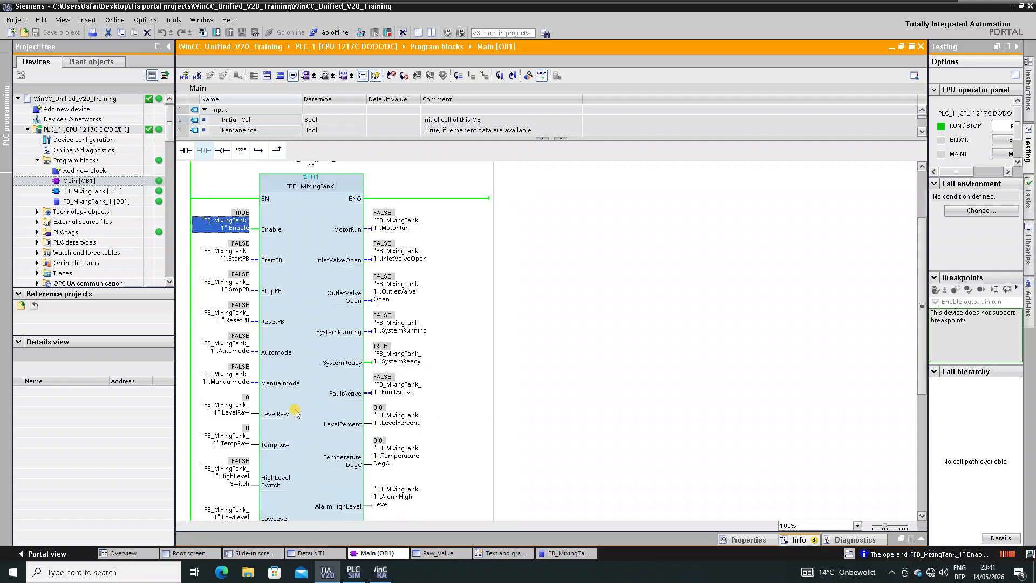
{"action": "scroll", "coordinate": [296, 414], "scroll_direction": "down", "scroll_amount": 9}
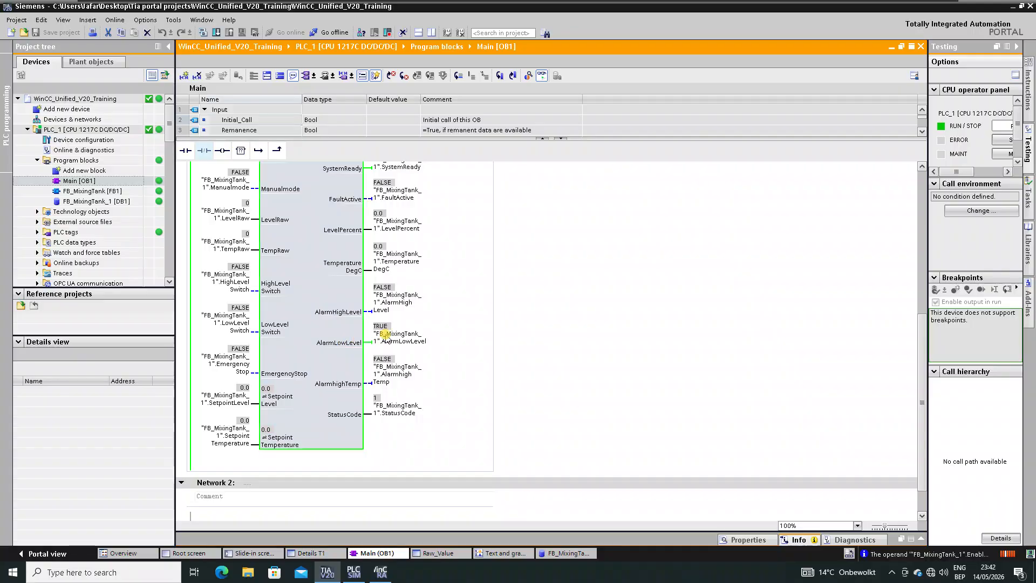
{"action": "left_click", "coordinate": [331, 417]}
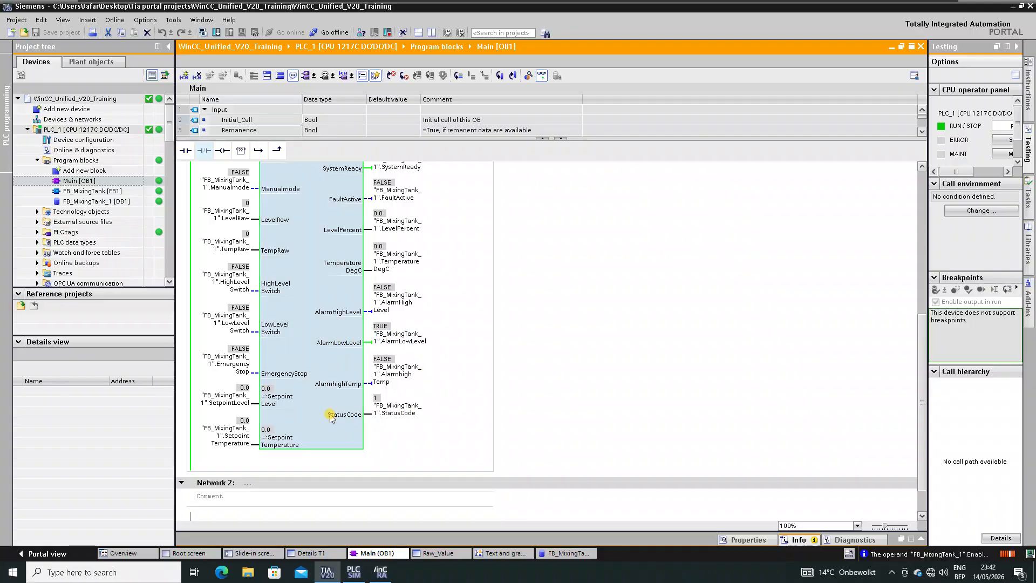
{"action": "left_click", "coordinate": [215, 394]}
{"action": "right_click", "coordinate": [214, 390]}
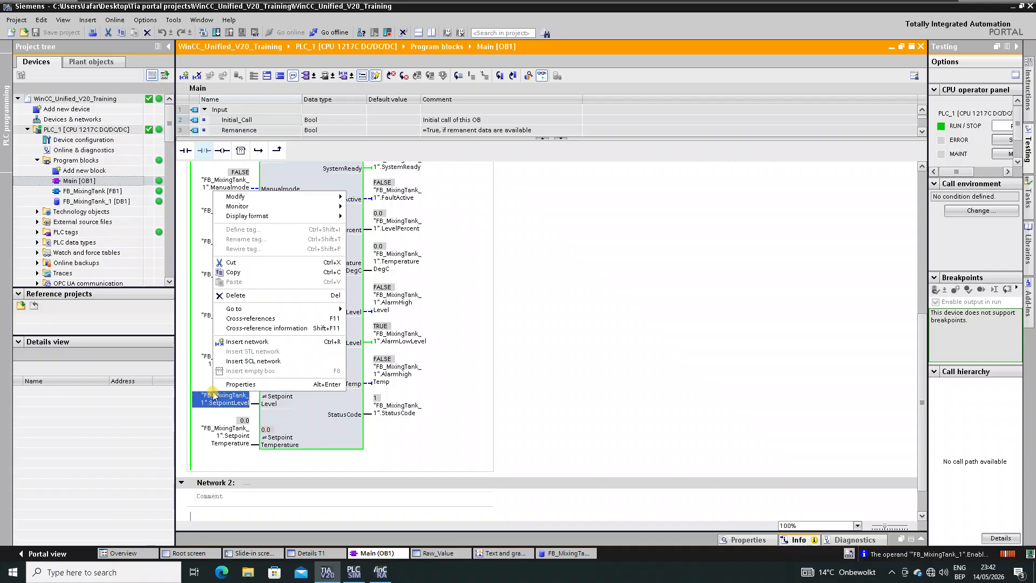
{"action": "mouse_move", "coordinate": [255, 199]}
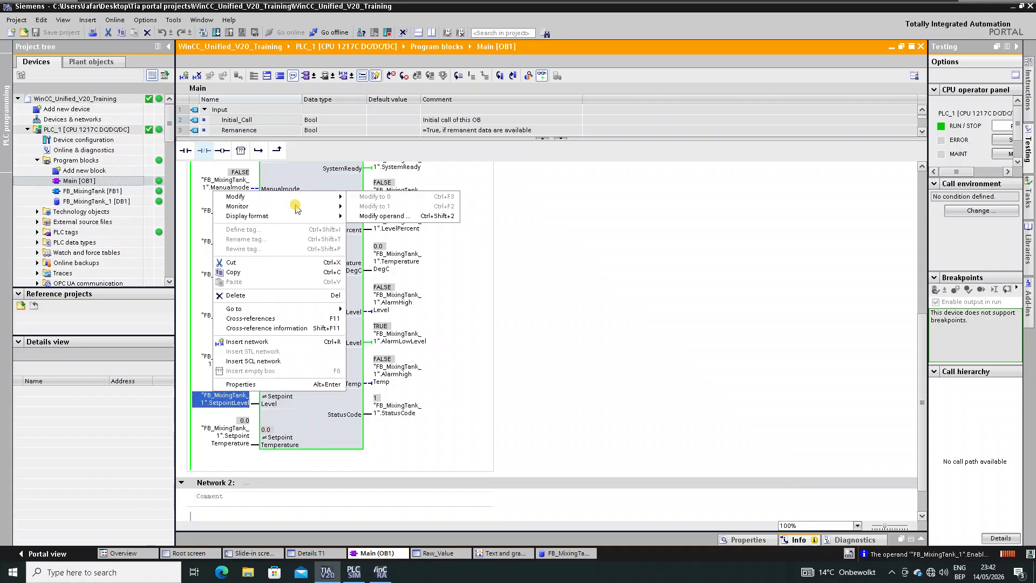
{"action": "left_click", "coordinate": [389, 215]}
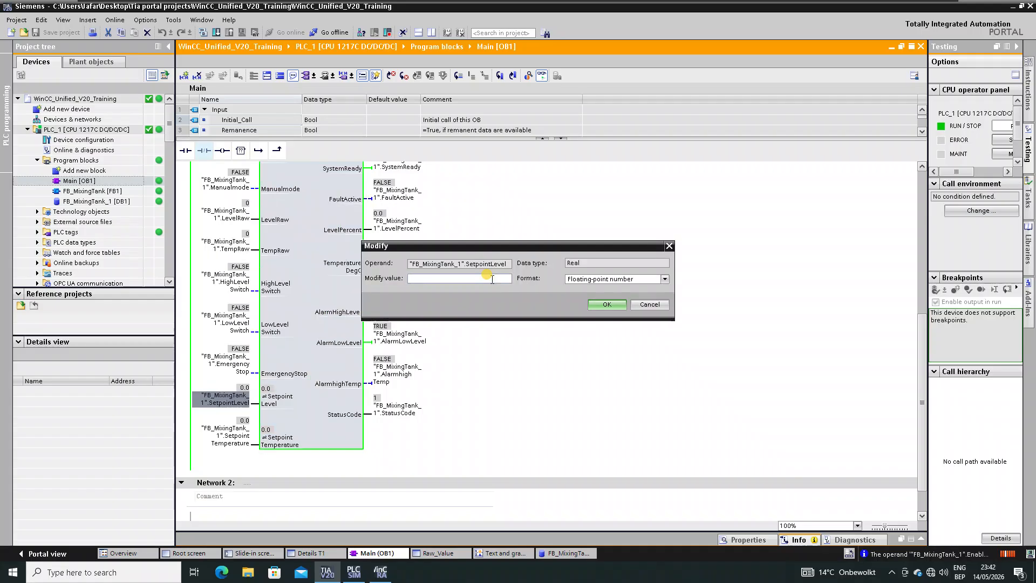
{"action": "type", "text": "50"}
{"action": "key", "text": "Return"}
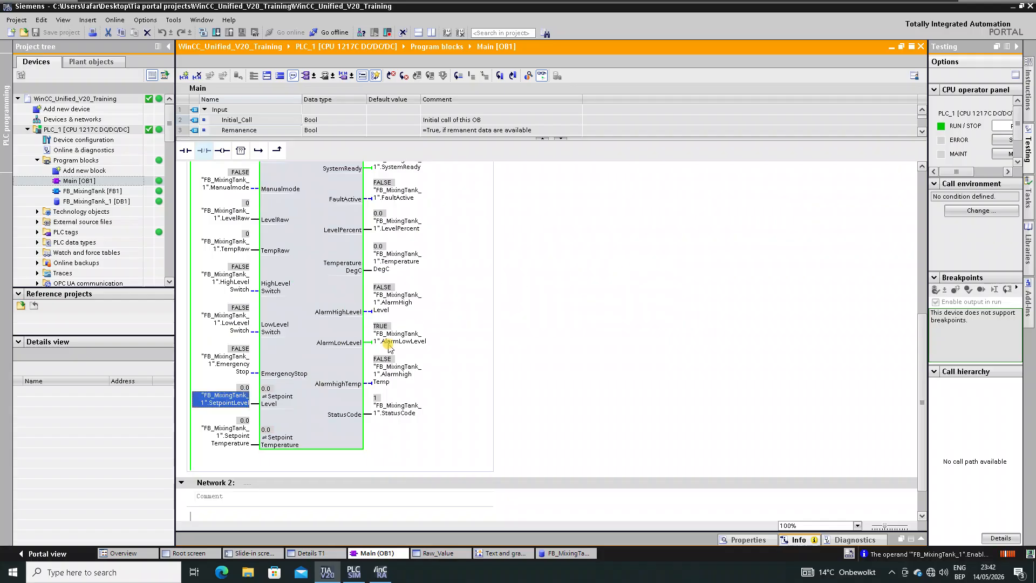
{"action": "right_click", "coordinate": [229, 398]}
{"action": "left_click", "coordinate": [412, 426]}
- Set SetpointTemperature to 50.0
{"action": "right_click", "coordinate": [236, 437]}
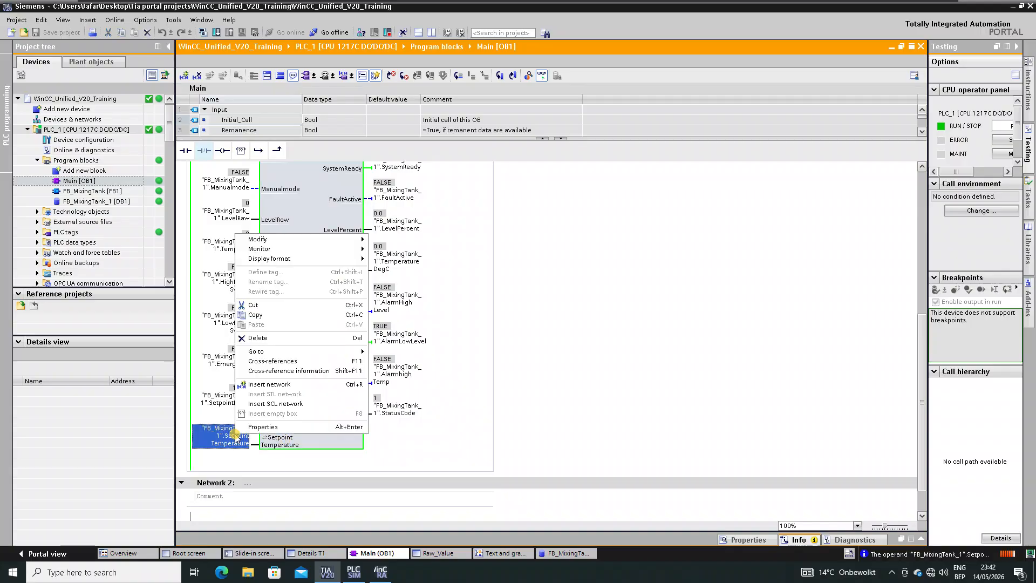
{"action": "mouse_move", "coordinate": [346, 244]}
{"action": "left_click", "coordinate": [387, 263]}
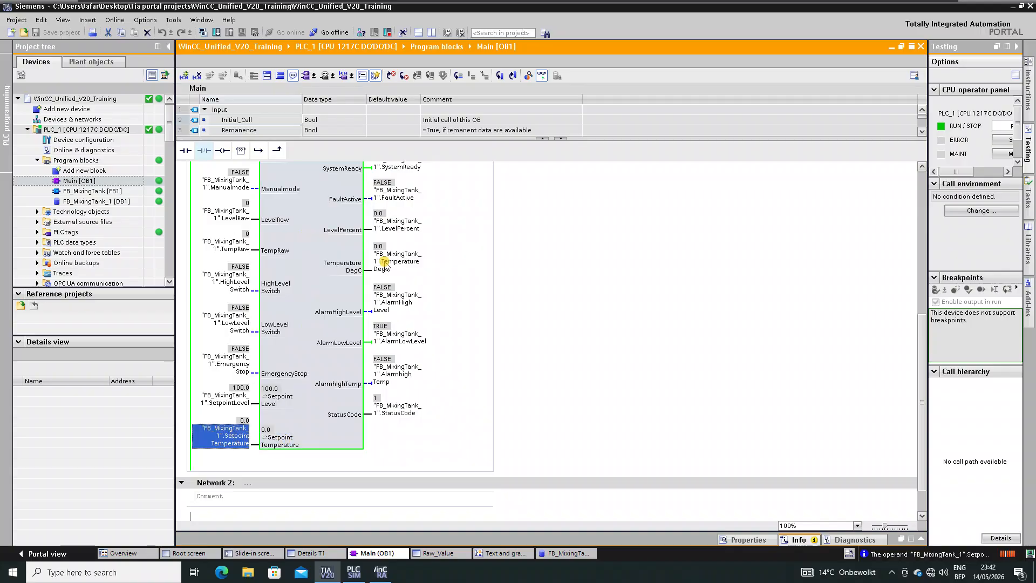
{"action": "type", "text": "50"}
{"action": "key", "text": "Return"}
{"action": "scroll", "coordinate": [261, 268], "scroll_direction": "up", "scroll_amount": 3}
- Modify the LevelRaw operand in the monitored block to 900
{"action": "left_click", "coordinate": [229, 279]}
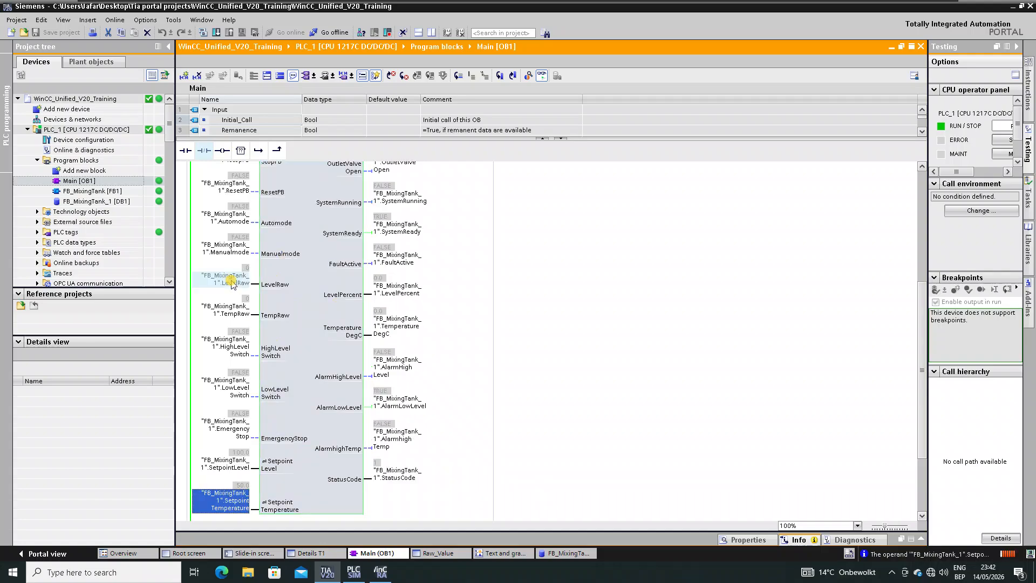
{"action": "right_click", "coordinate": [230, 279]}
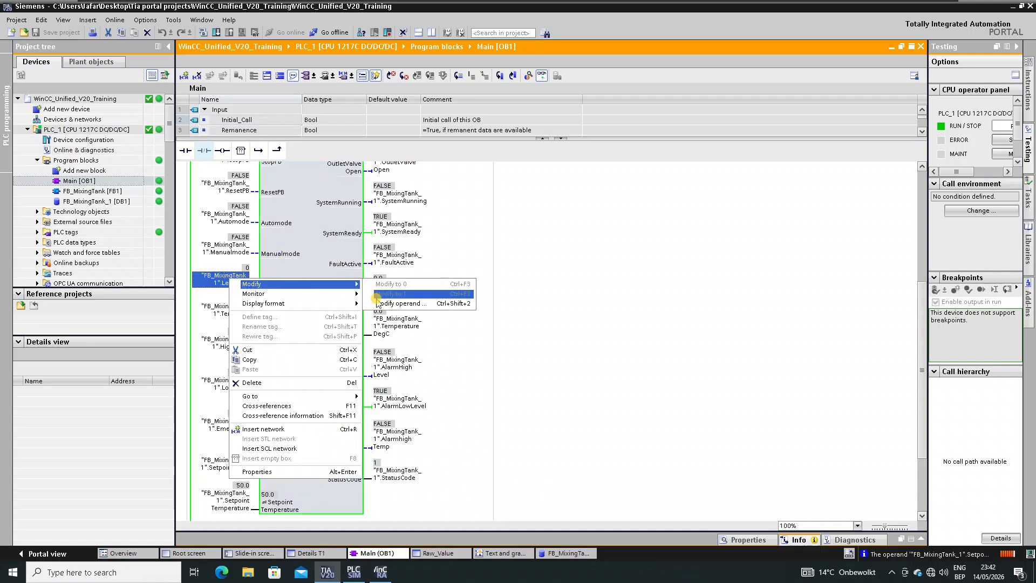
{"action": "left_click", "coordinate": [376, 306]}
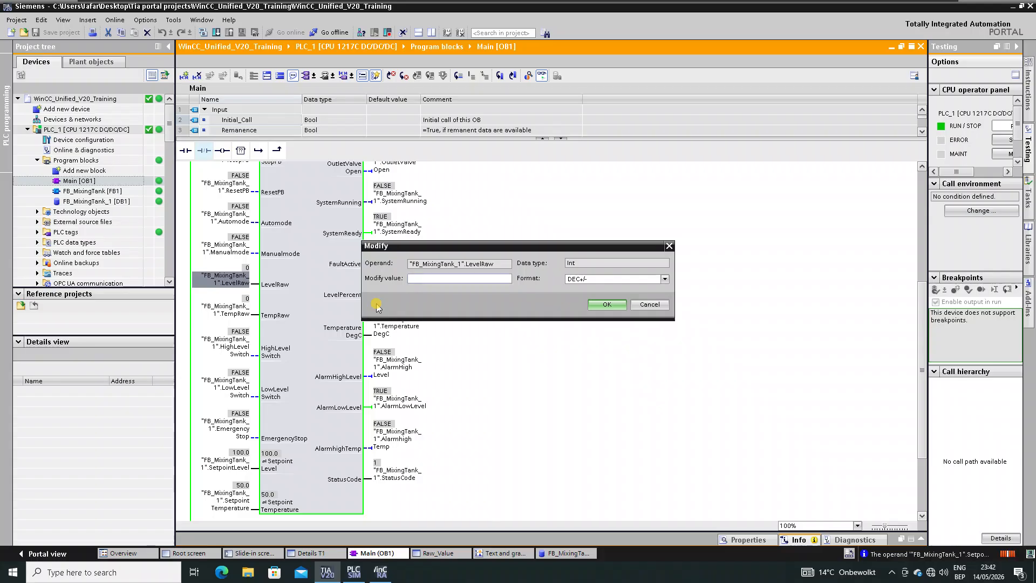
{"action": "key", "text": "Return"}
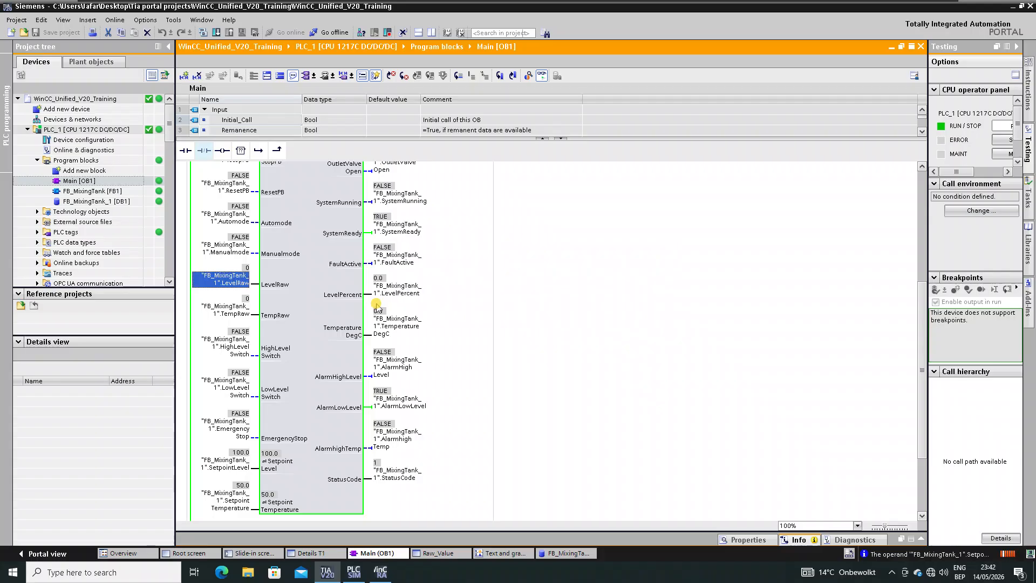
{"action": "right_click", "coordinate": [231, 279]}
{"action": "mouse_move", "coordinate": [272, 285]}
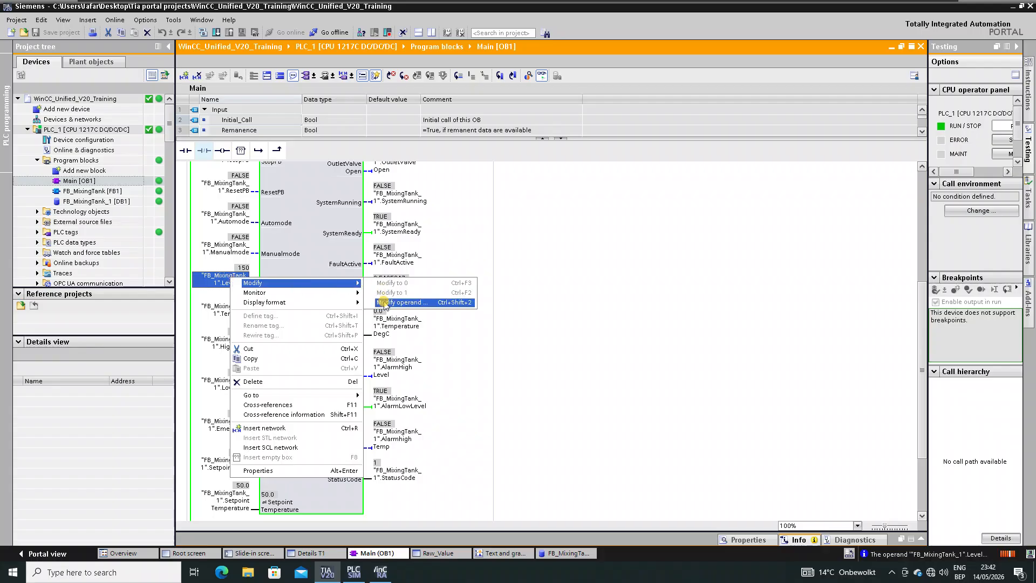
{"action": "left_click", "coordinate": [384, 306]}
{"action": "type", "text": "1"}
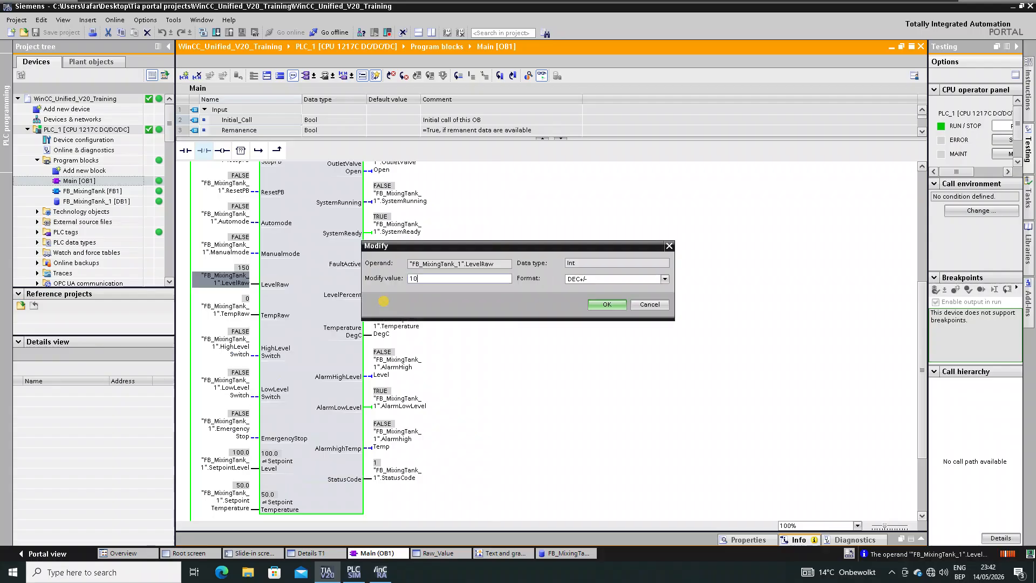
{"action": "type", "text": "0"}
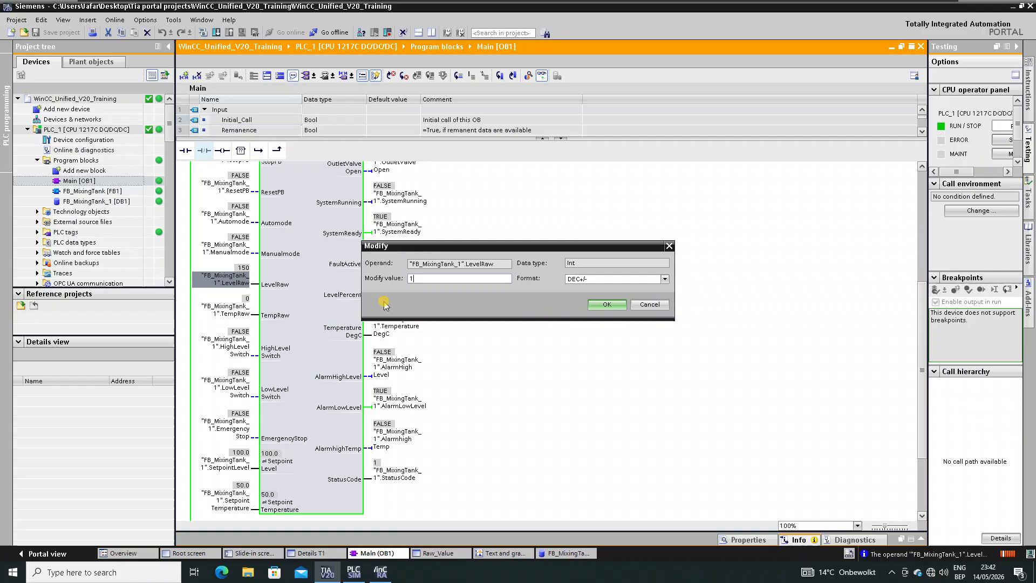
{"action": "key", "text": "BackSpace"}
{"action": "type", "text": "90"}
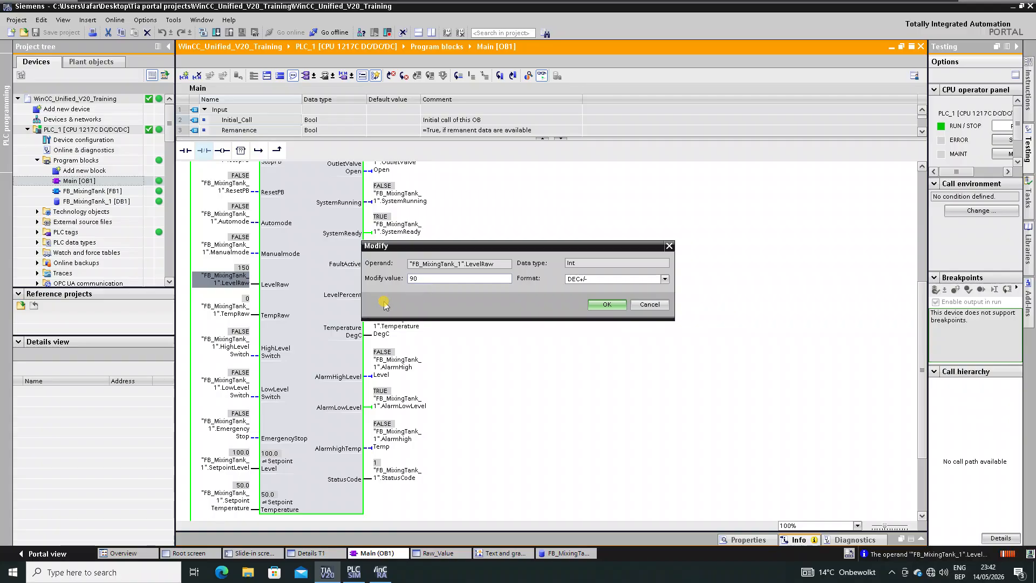
{"action": "key", "text": "Return"}
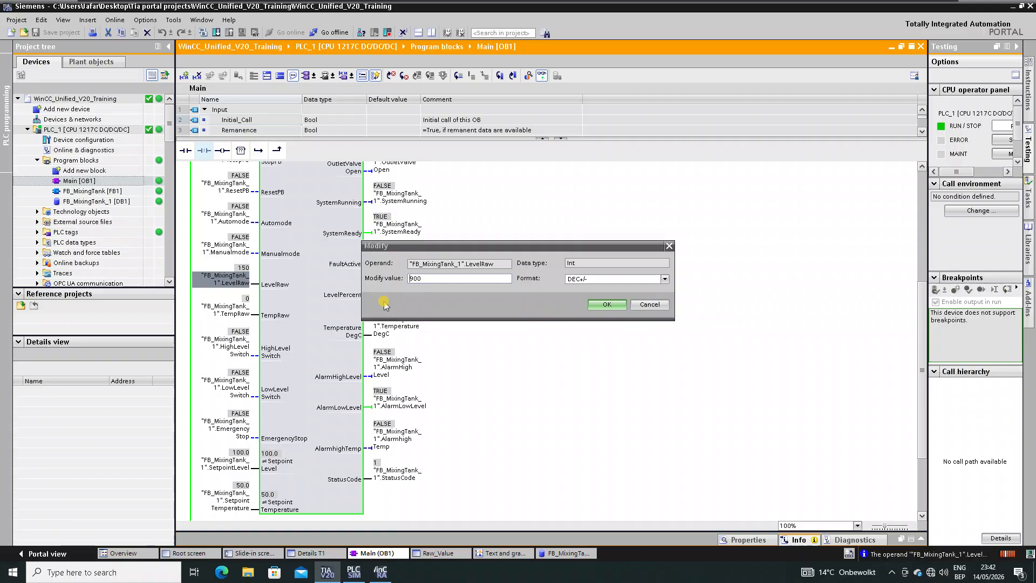
- Modify the TempRaw operand to 58
{"action": "left_click", "coordinate": [230, 312]}
{"action": "right_click", "coordinate": [230, 312]}
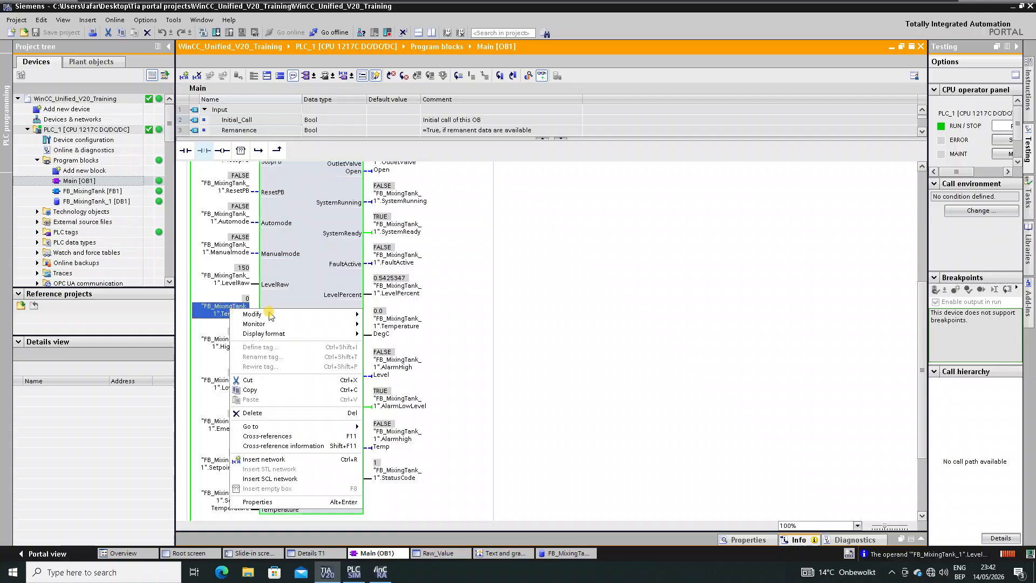
{"action": "mouse_move", "coordinate": [324, 316]}
{"action": "left_click", "coordinate": [394, 335]}
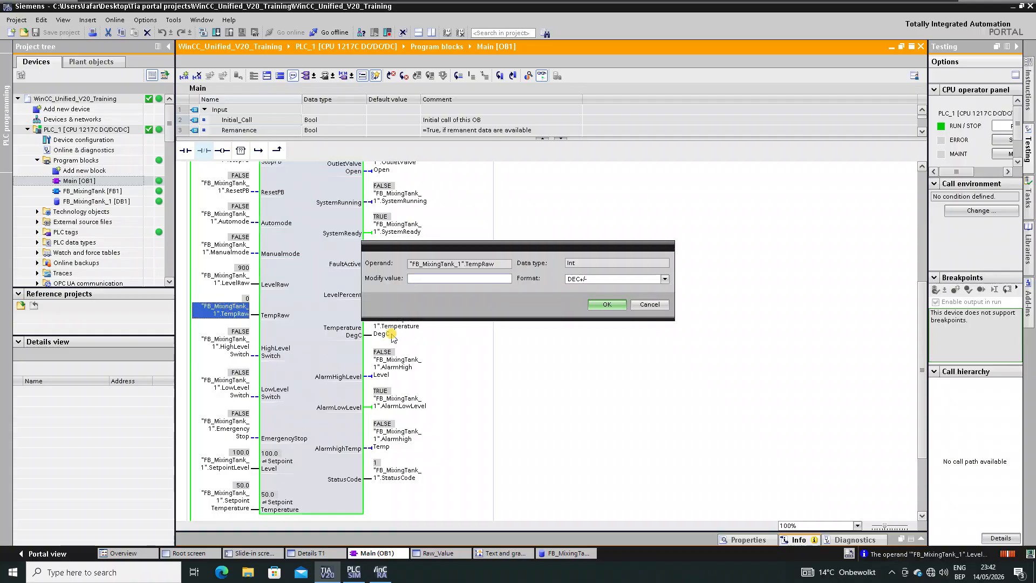
{"action": "key", "text": "Return"}
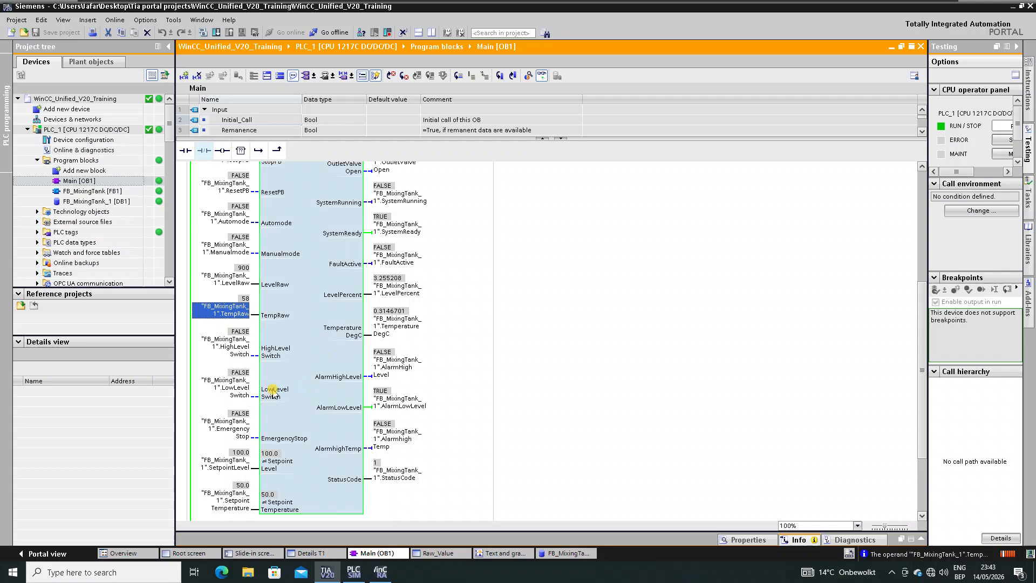
- Force the Automode input of the monitored block to 1 (TRUE)
{"action": "right_click", "coordinate": [232, 384]}
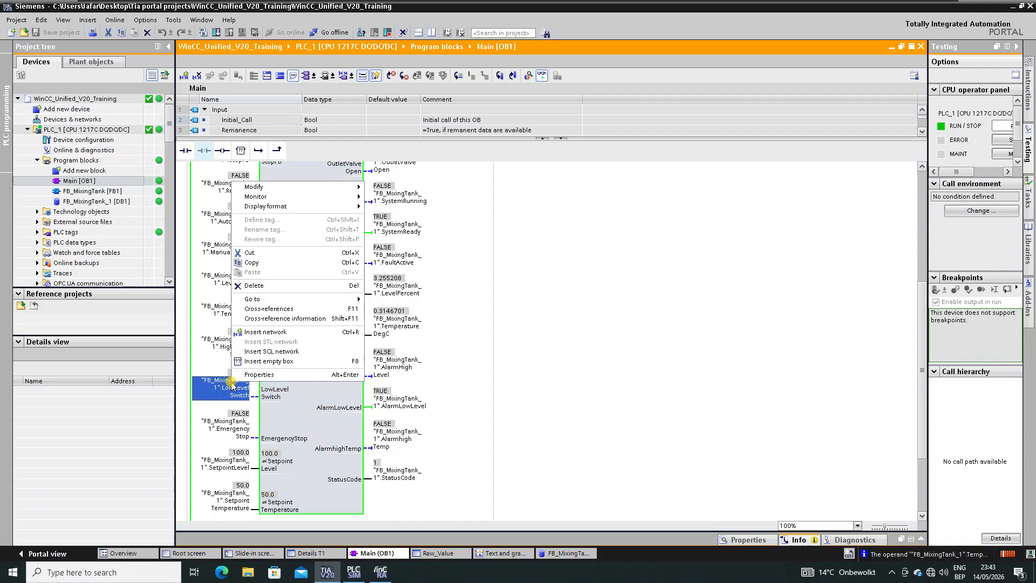
{"action": "left_click", "coordinate": [470, 389]}
{"action": "scroll", "coordinate": [353, 352], "scroll_direction": "up", "scroll_amount": 5}
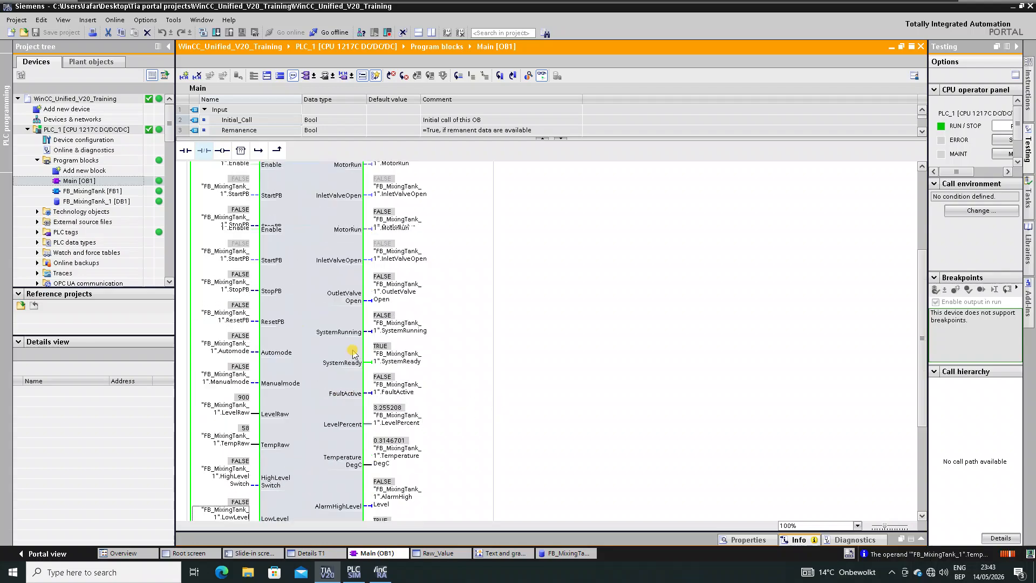
{"action": "left_click", "coordinate": [241, 352]}
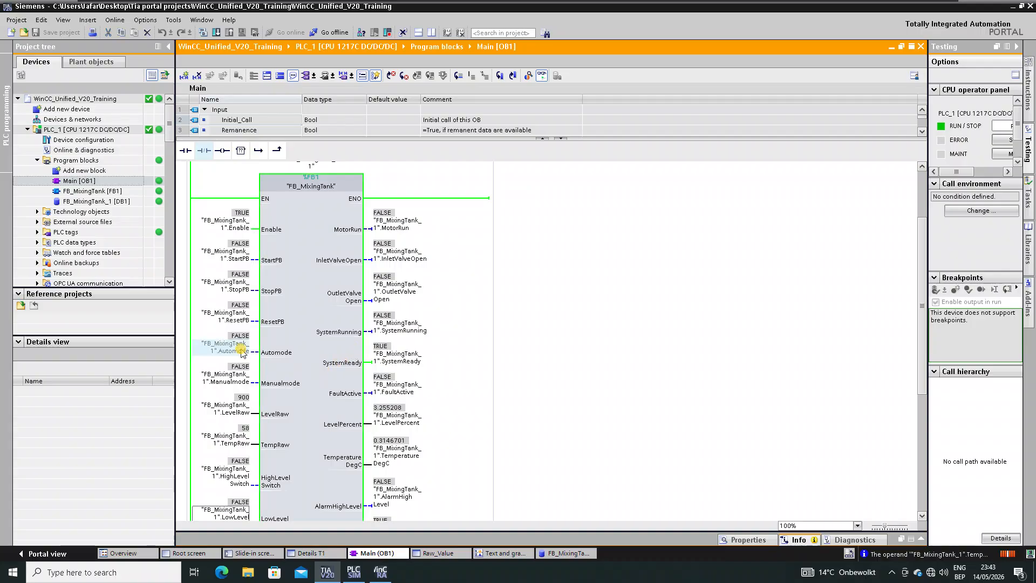
{"action": "right_click", "coordinate": [227, 348]}
{"action": "mouse_move", "coordinate": [302, 351]}
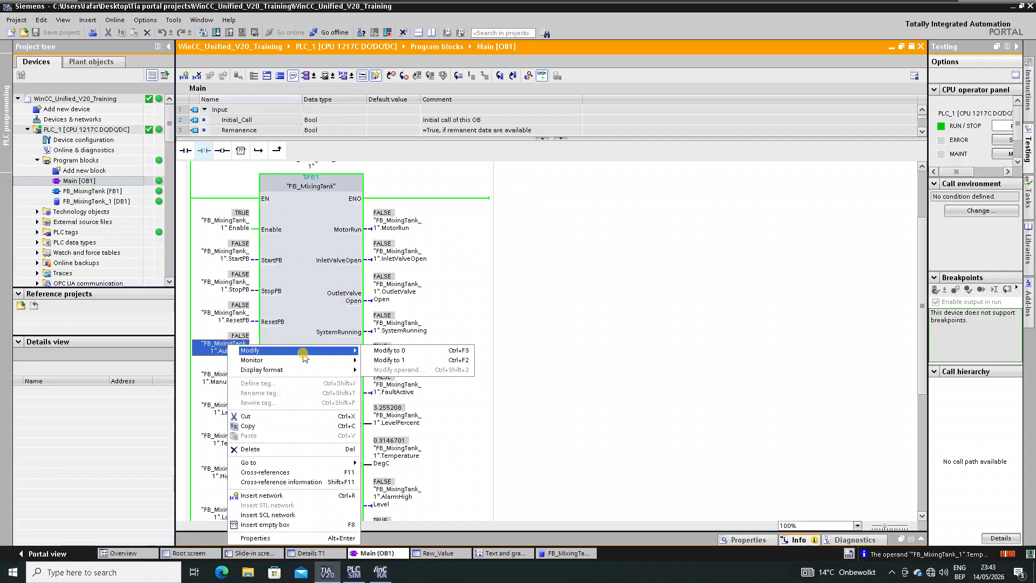
{"action": "left_click", "coordinate": [382, 360]}
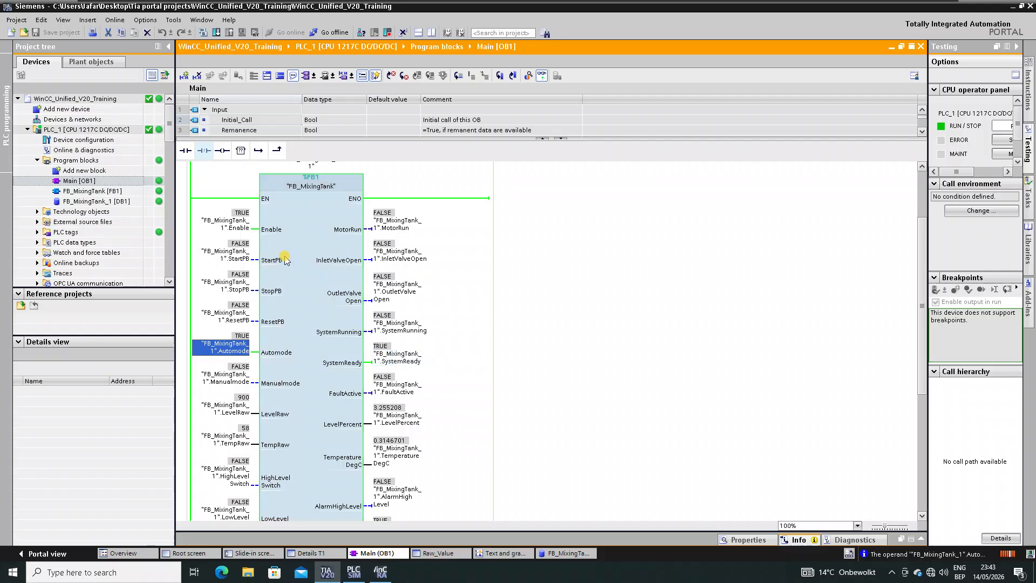
- Force StartPB to 1 and check the pump and valve status in WinCC Runtime
{"action": "right_click", "coordinate": [227, 253]}
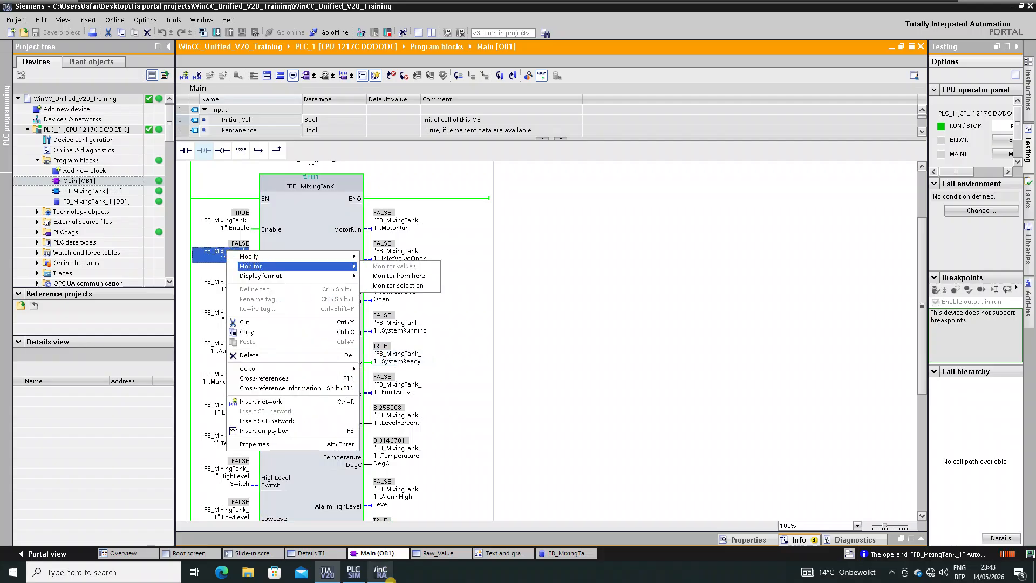
{"action": "left_click", "coordinate": [384, 574]}
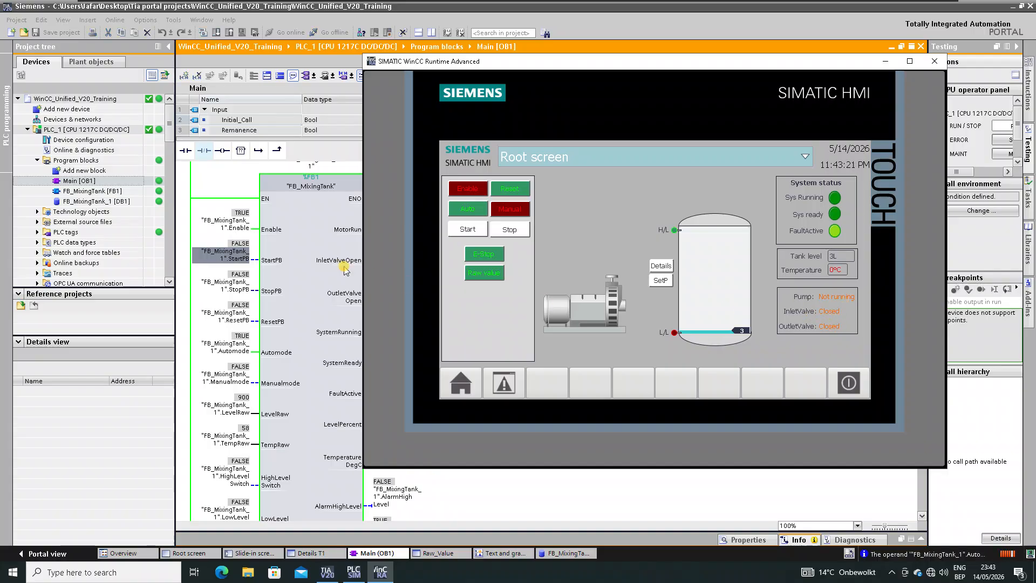
{"action": "left_click", "coordinate": [249, 258]}
{"action": "right_click", "coordinate": [227, 251]}
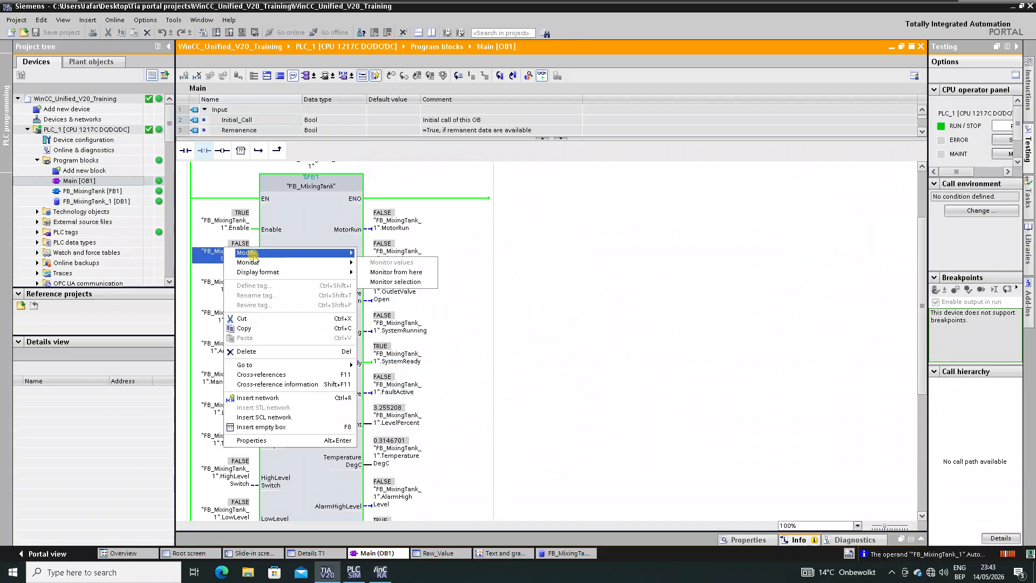
{"action": "mouse_move", "coordinate": [319, 254]}
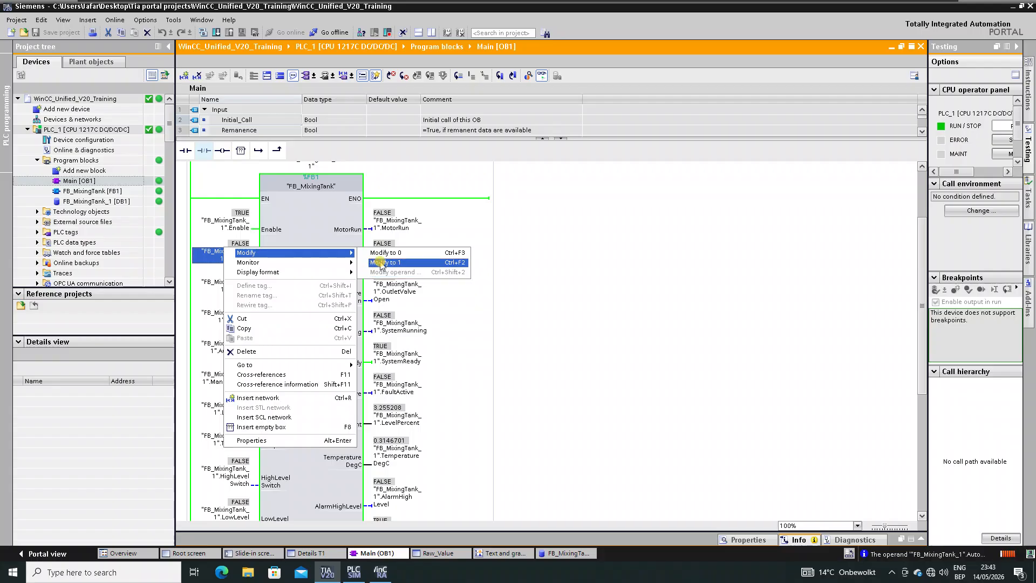
{"action": "left_click", "coordinate": [381, 262]}
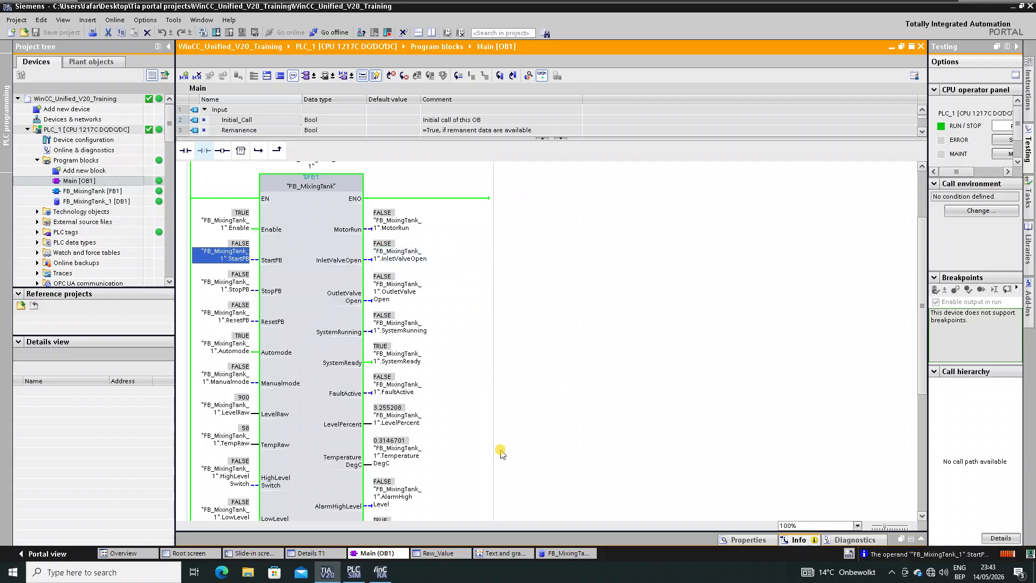
{"action": "left_click", "coordinate": [380, 572]}
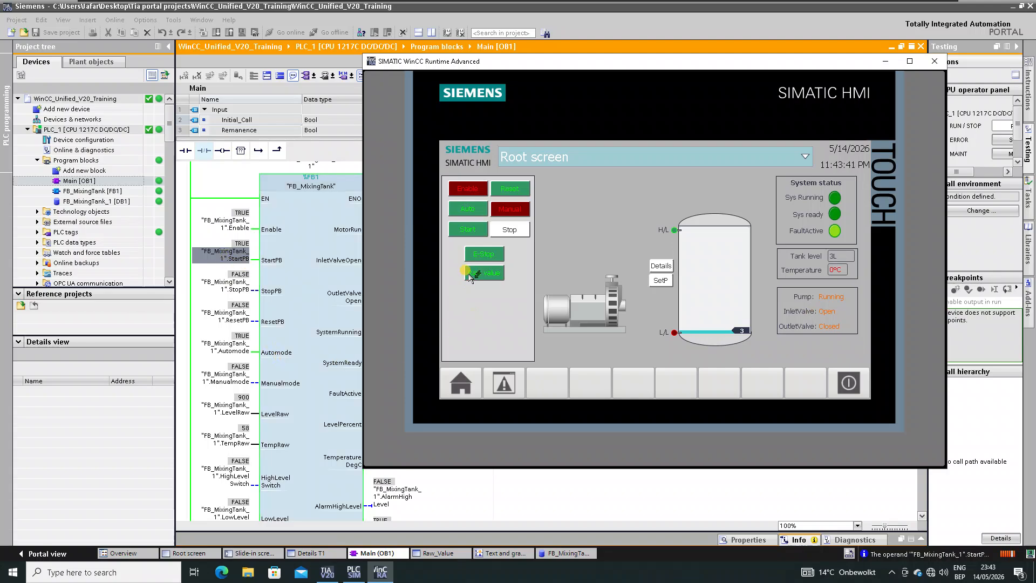
- Open the Details Tank 1 popup with the root screen's Details button
{"action": "left_click", "coordinate": [661, 266]}
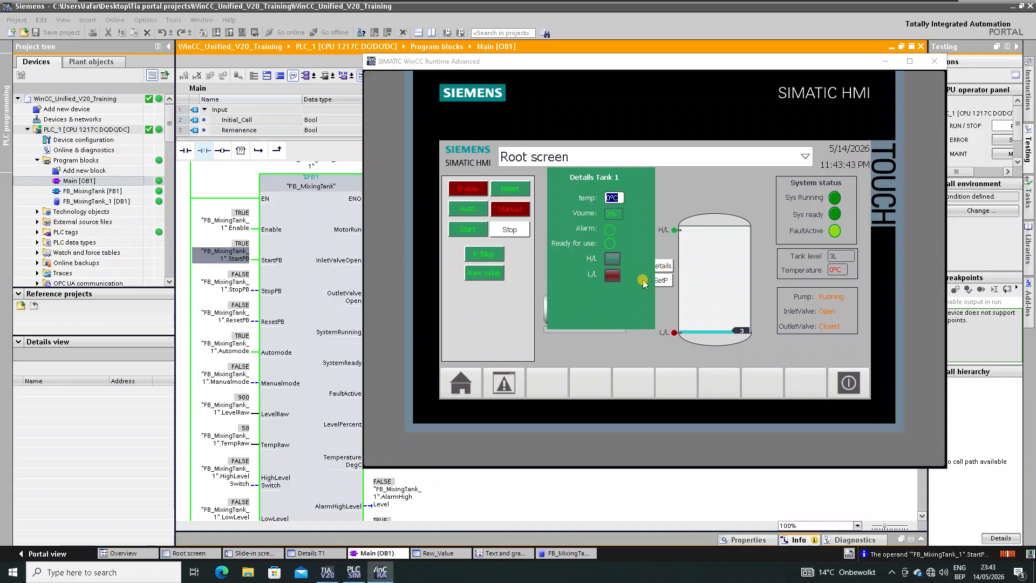
- Toggle the H/L high-level switch on, off, then on, and move the runtime window up-right
{"action": "left_click", "coordinate": [611, 260]}
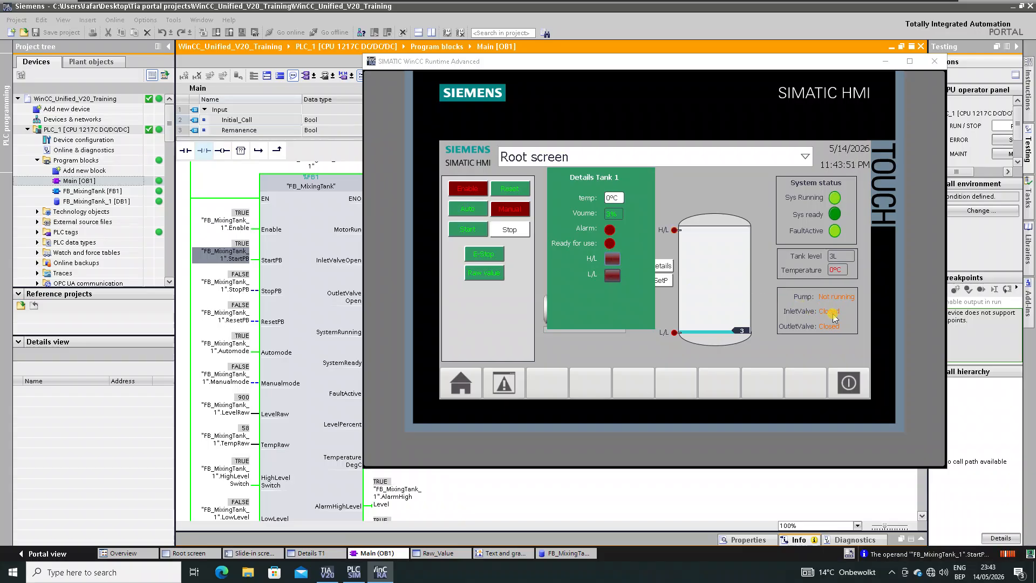
{"action": "left_click", "coordinate": [611, 259]}
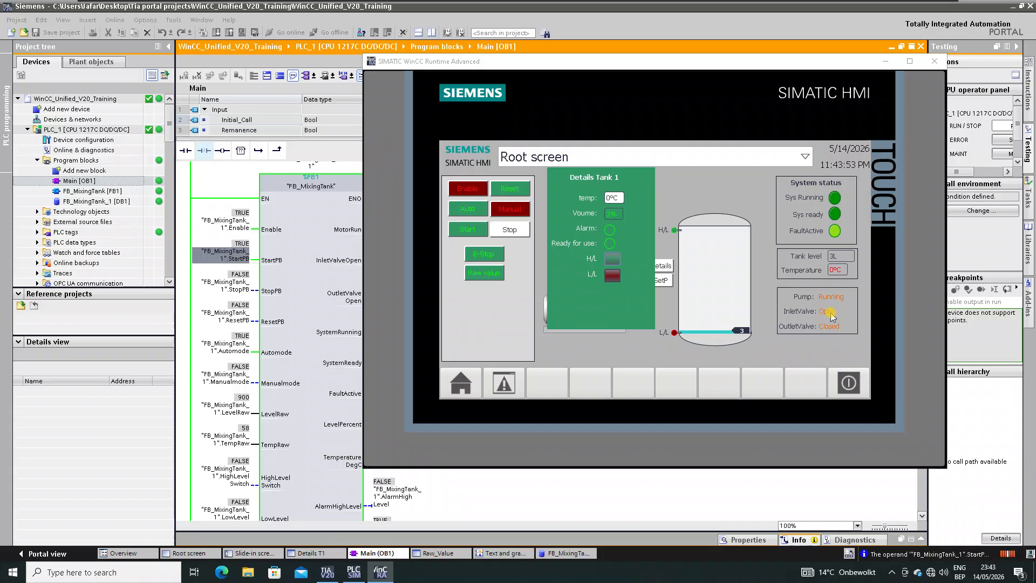
{"action": "left_click", "coordinate": [612, 260]}
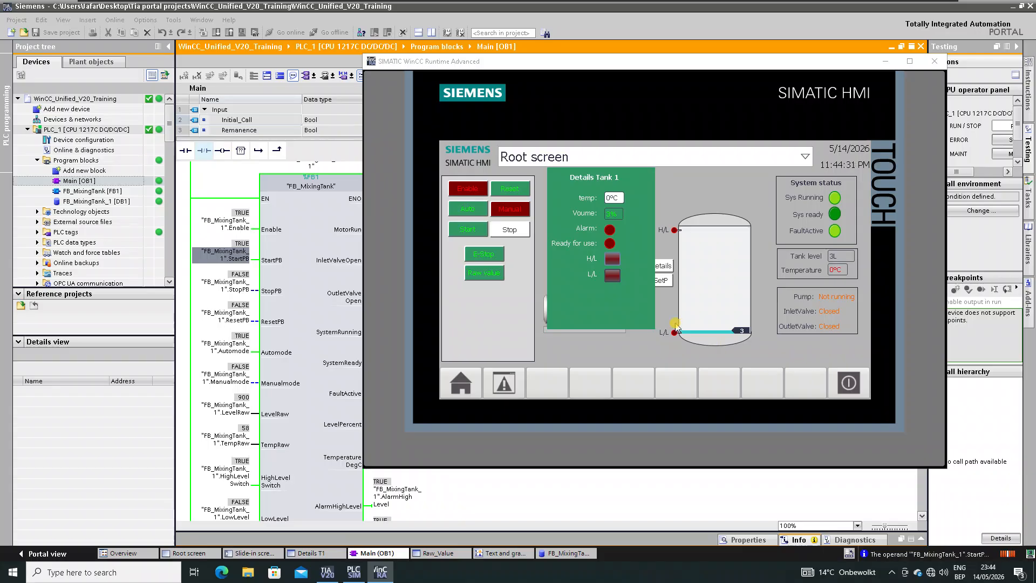
{"action": "left_click_drag", "start_coordinate": [527, 65], "coordinate": [561, 39]}
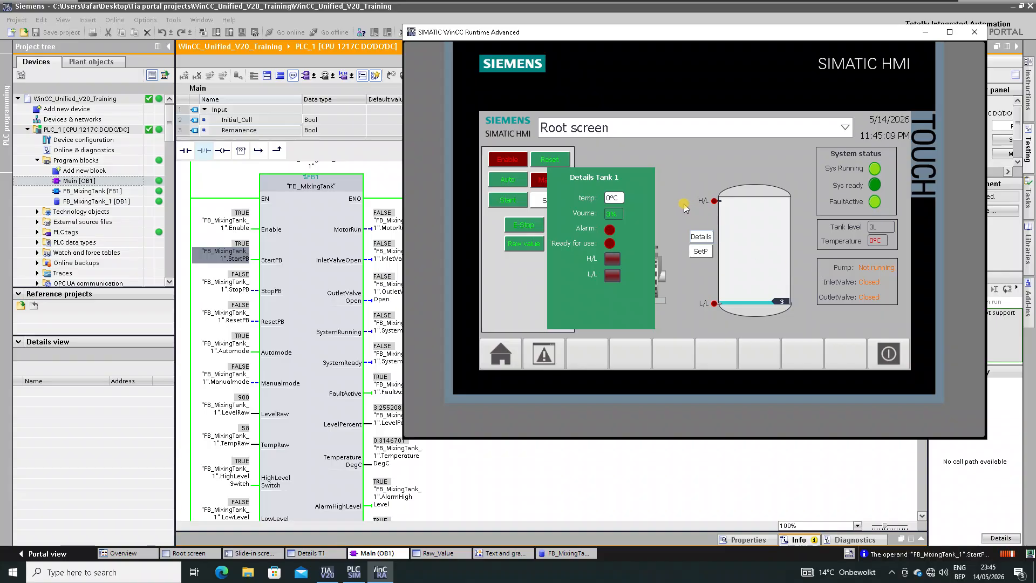
- Hide the Details Tank 1 popup, leaving the empty Unacknowledged alarms window showing
{"action": "left_click", "coordinate": [707, 238]}
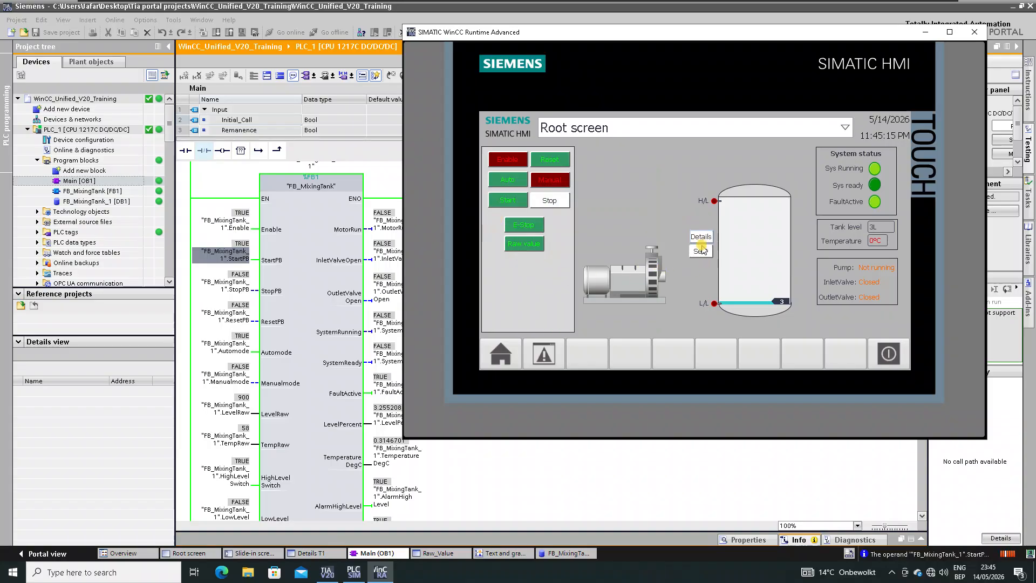
{"action": "left_click", "coordinate": [634, 298]}
{"action": "left_click", "coordinate": [545, 353]}
{"action": "left_click", "coordinate": [545, 354]}
{"action": "left_click", "coordinate": [541, 352]}
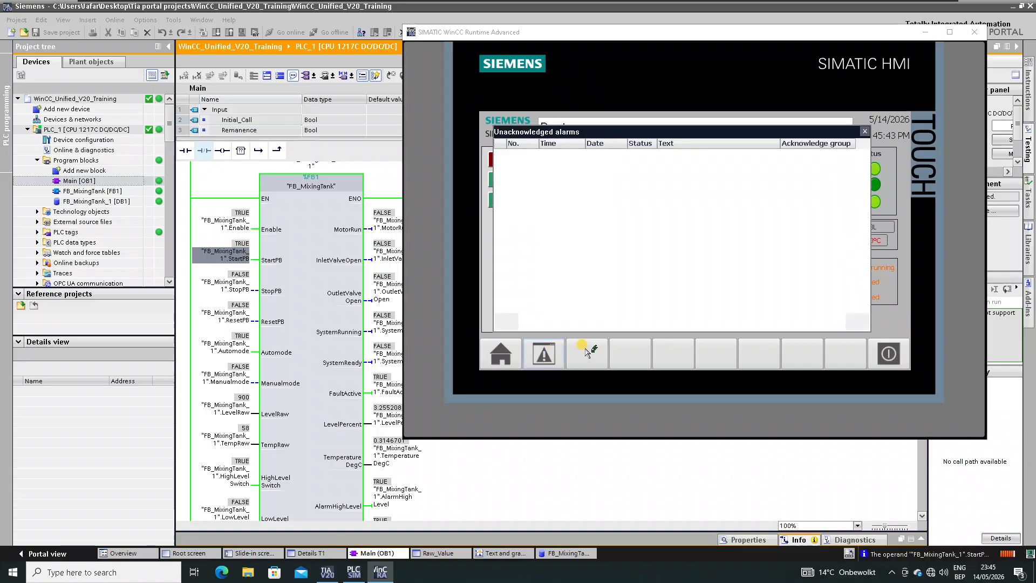
{"action": "left_click", "coordinate": [865, 131]}
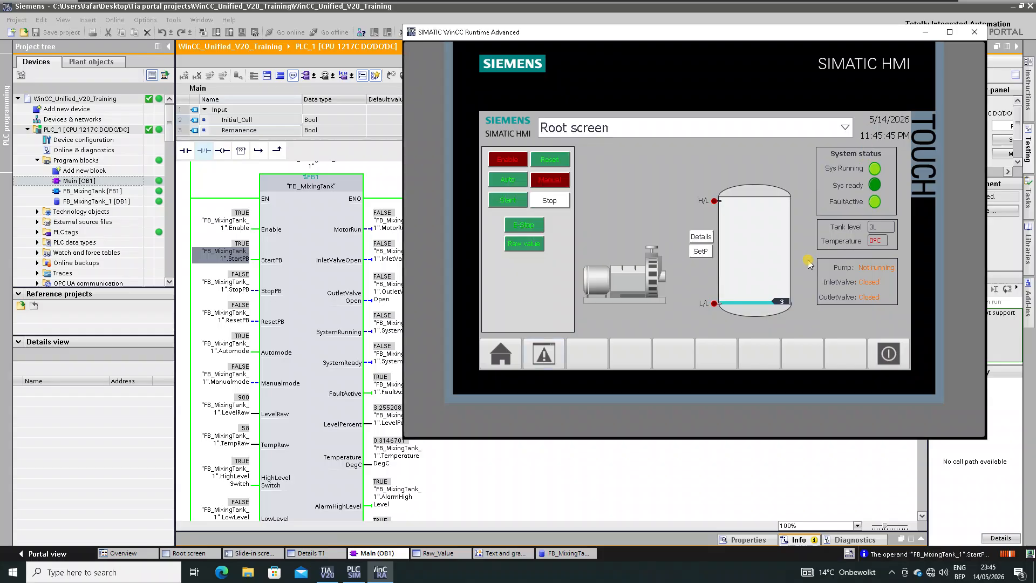